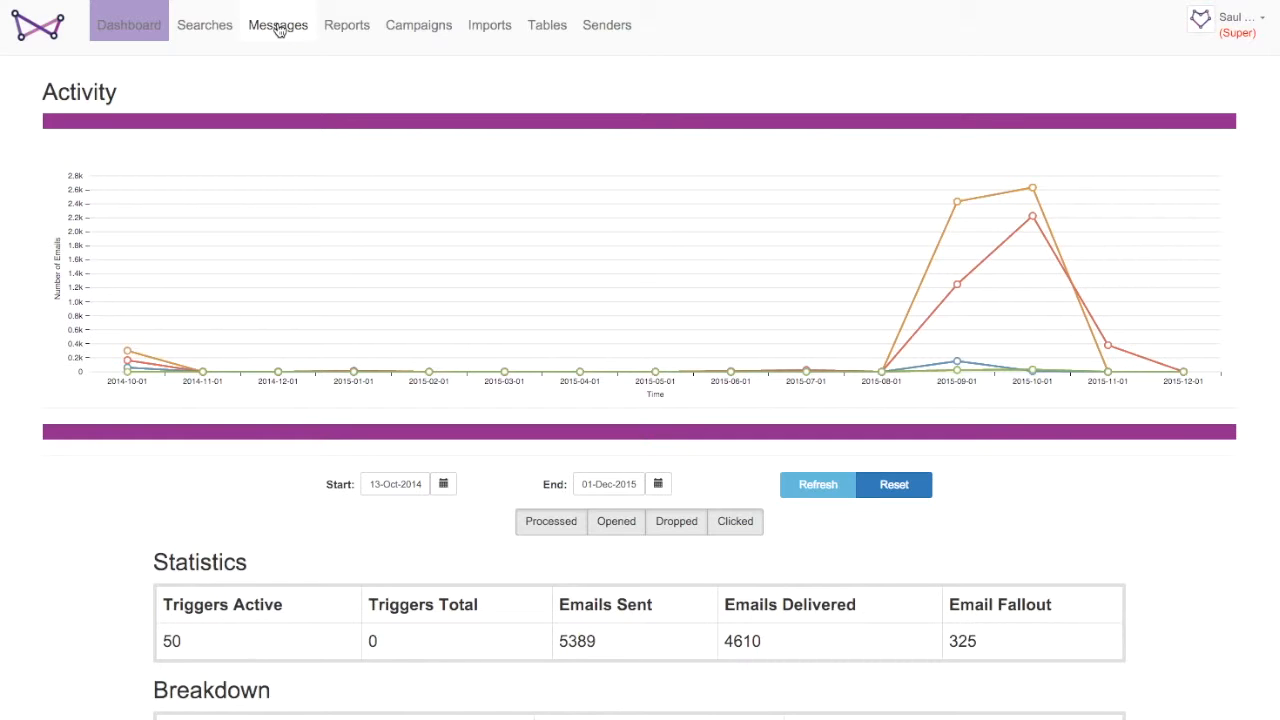
# - Open the Messages list and start creating a new message
pyautogui.click(280, 31)
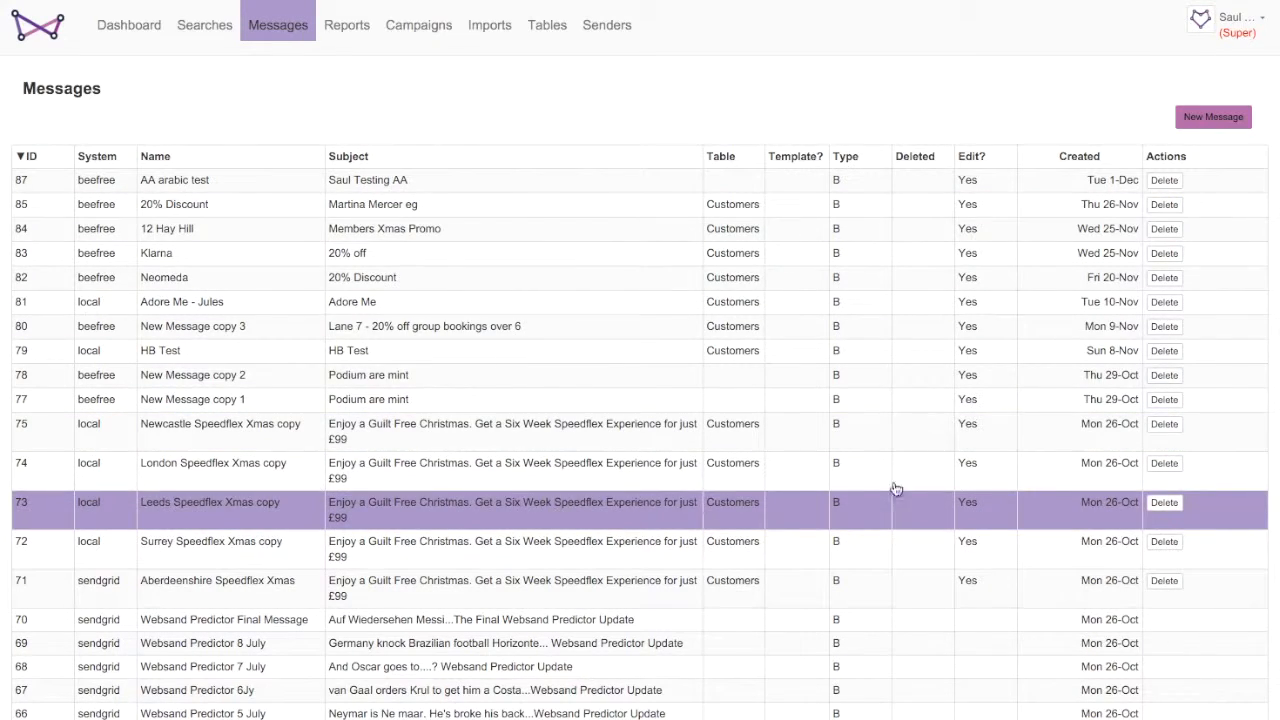
pyautogui.click(1215, 118)
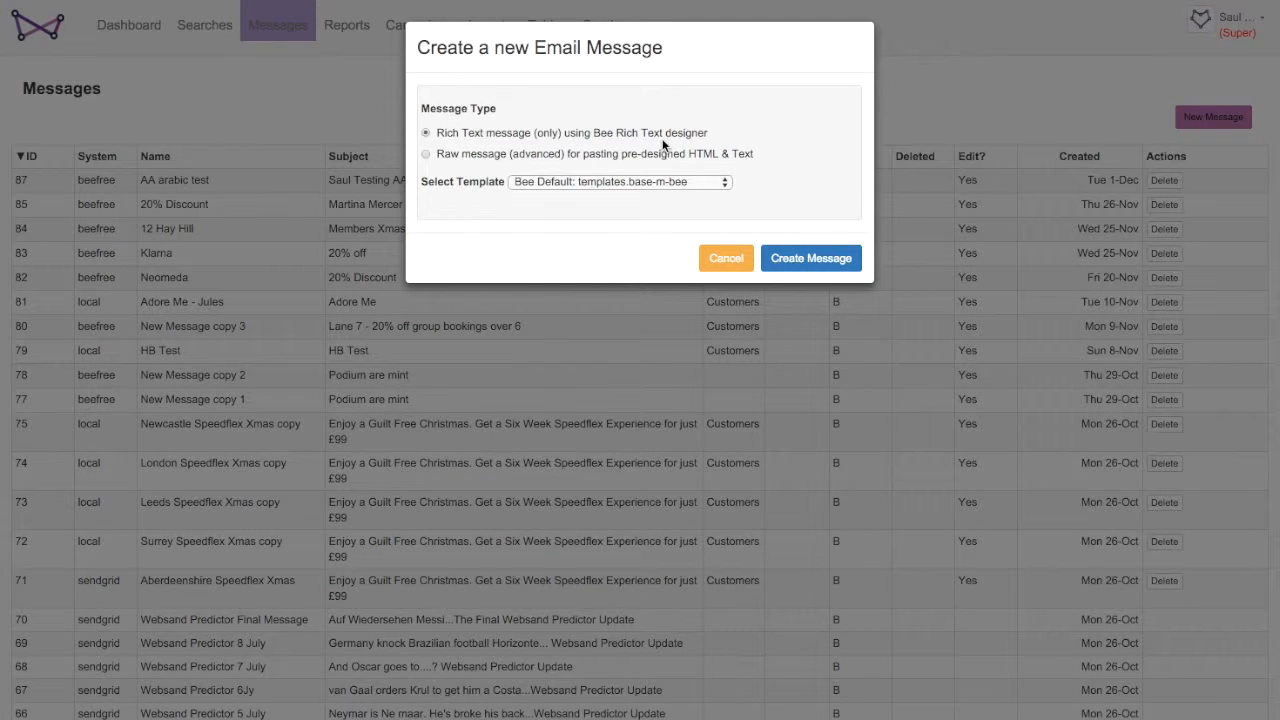
pyautogui.click(463, 157)
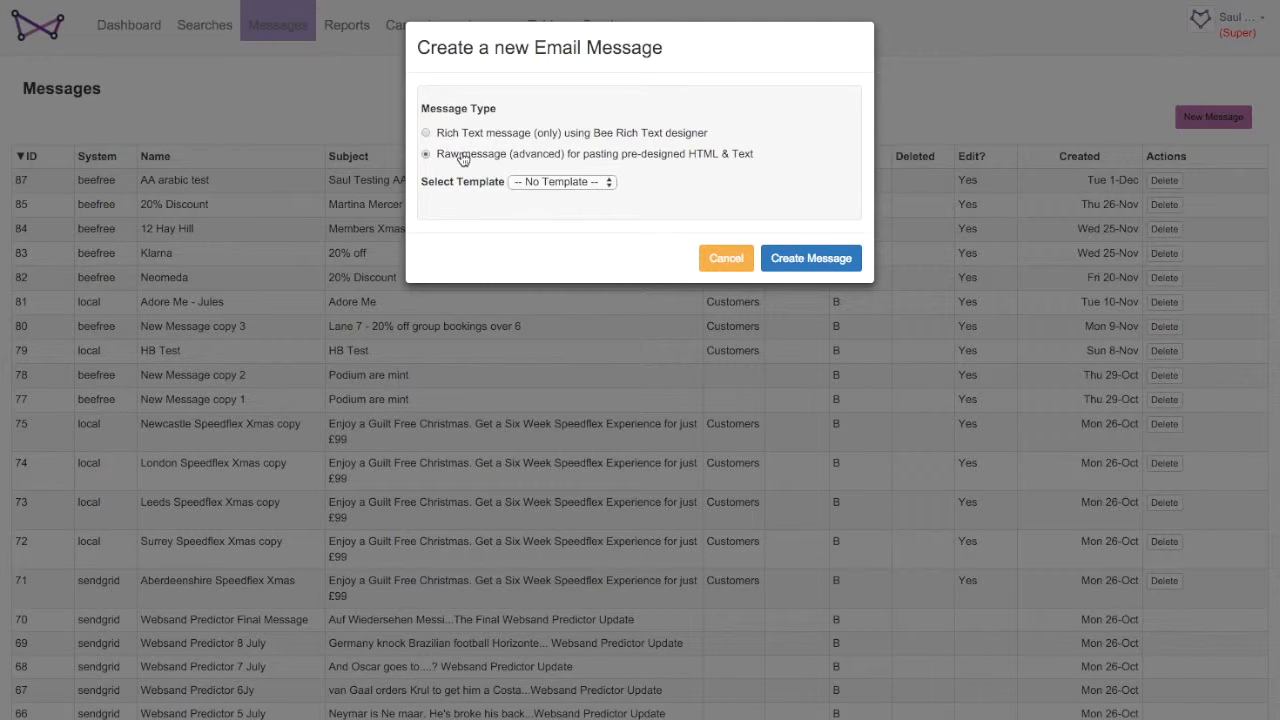
pyautogui.click(551, 184)
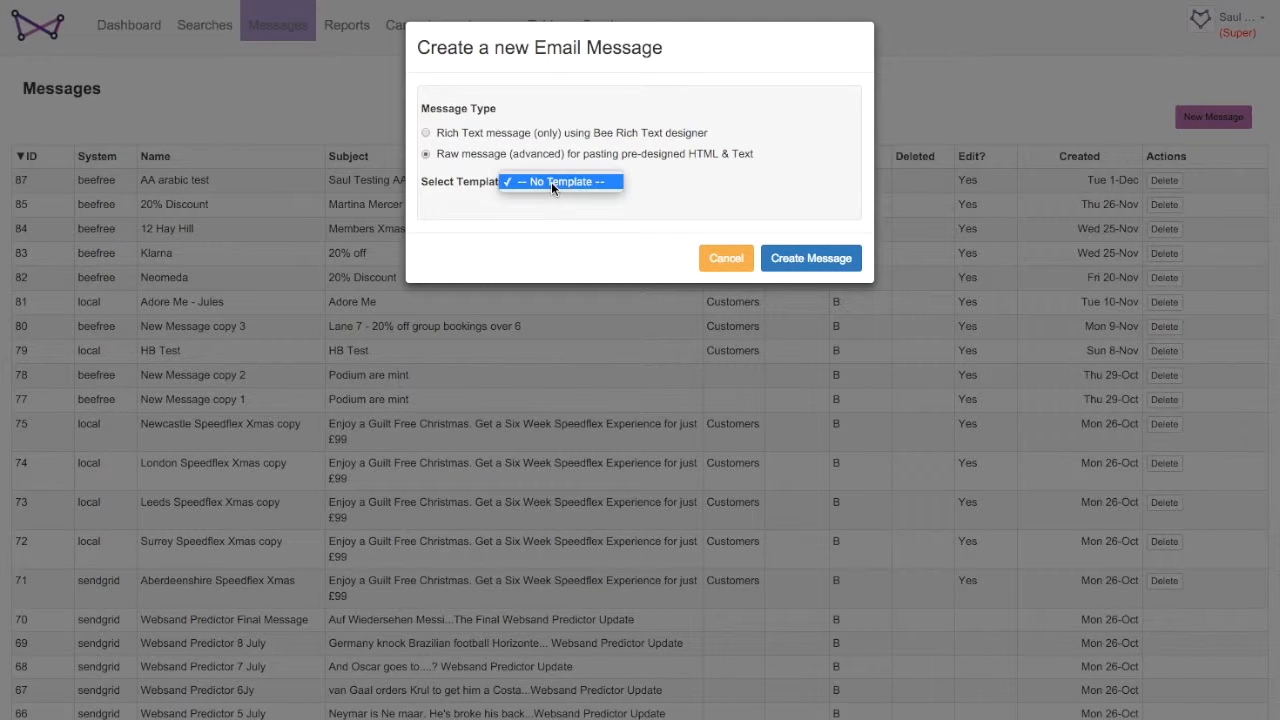
pyautogui.click(449, 134)
pyautogui.click(430, 136)
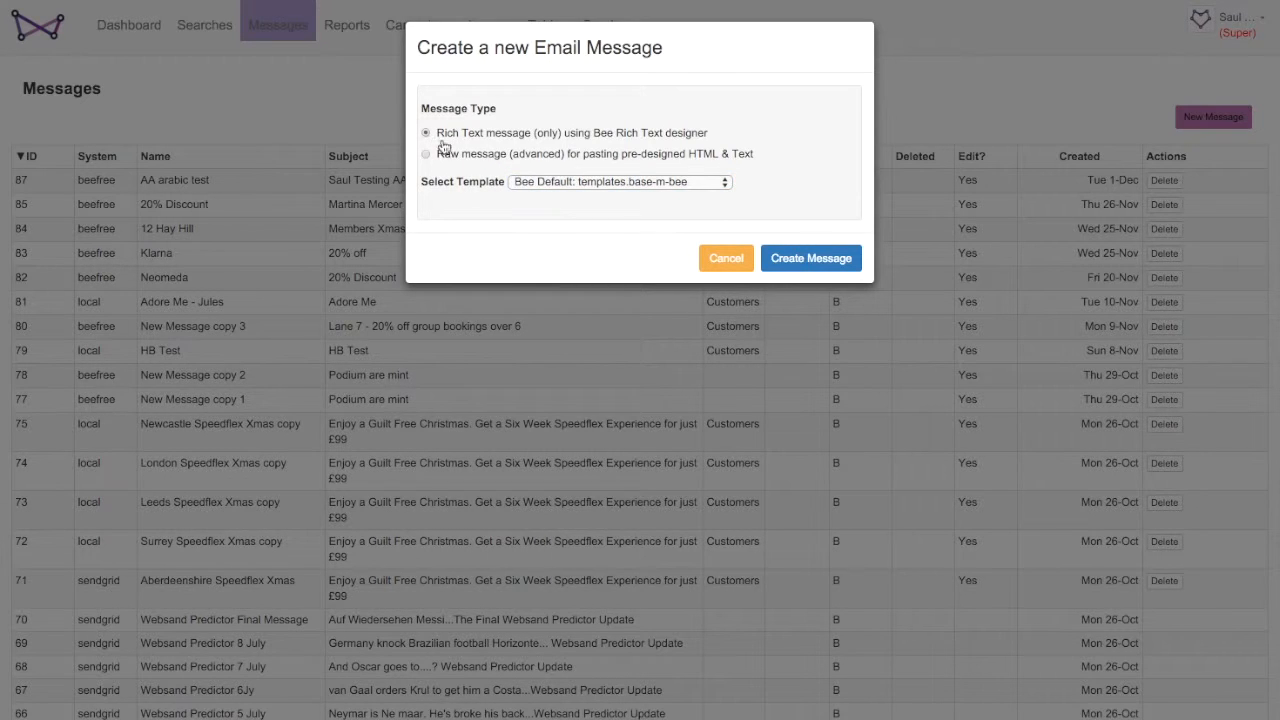
# - Create a Rich Text message using the Bee Default: templates.base-m-bee template
pyautogui.click(545, 180)
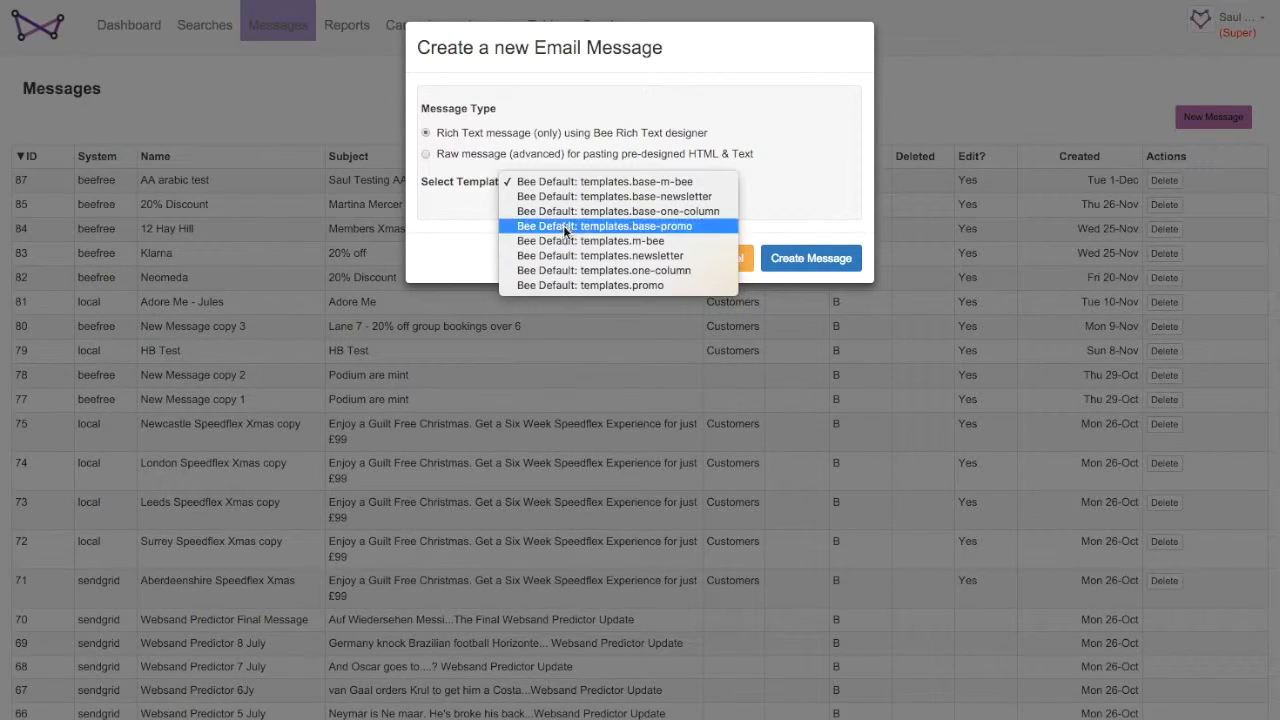
pyautogui.click(563, 212)
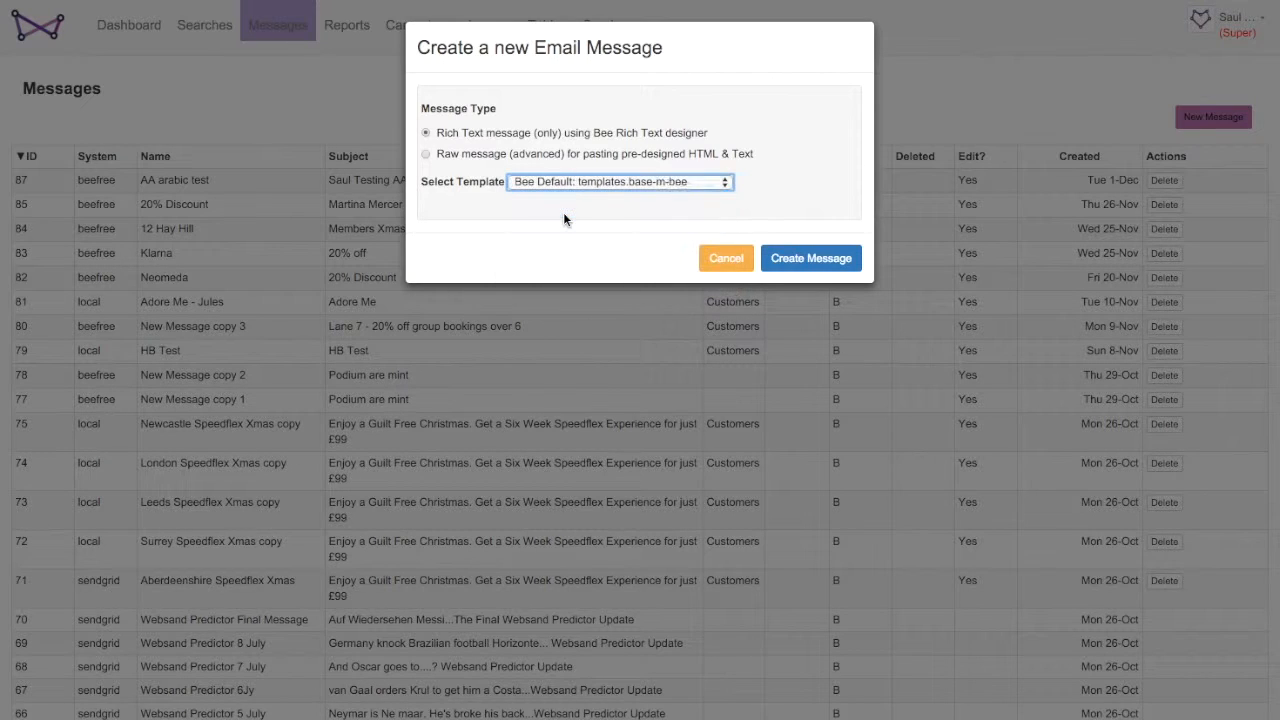
pyautogui.click(805, 258)
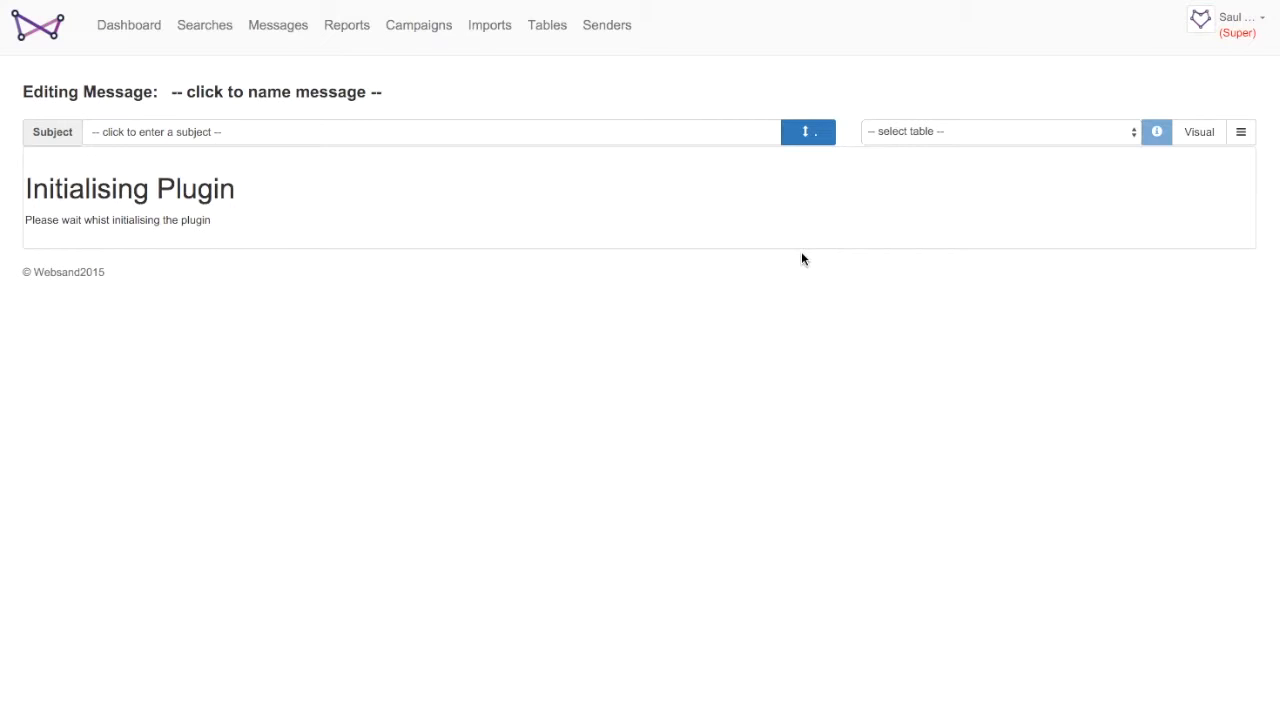
# - Name the message "I'm making an awesome test message"
pyautogui.click(268, 92)
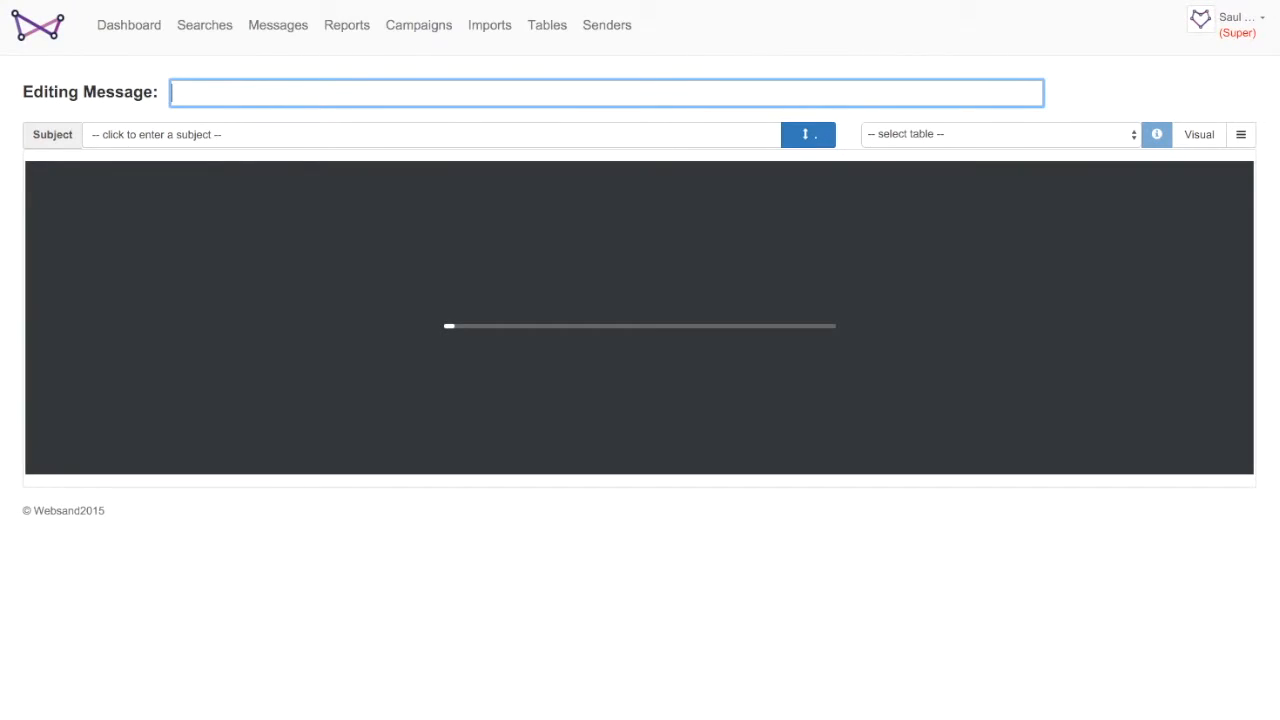
pyautogui.write("I'm")
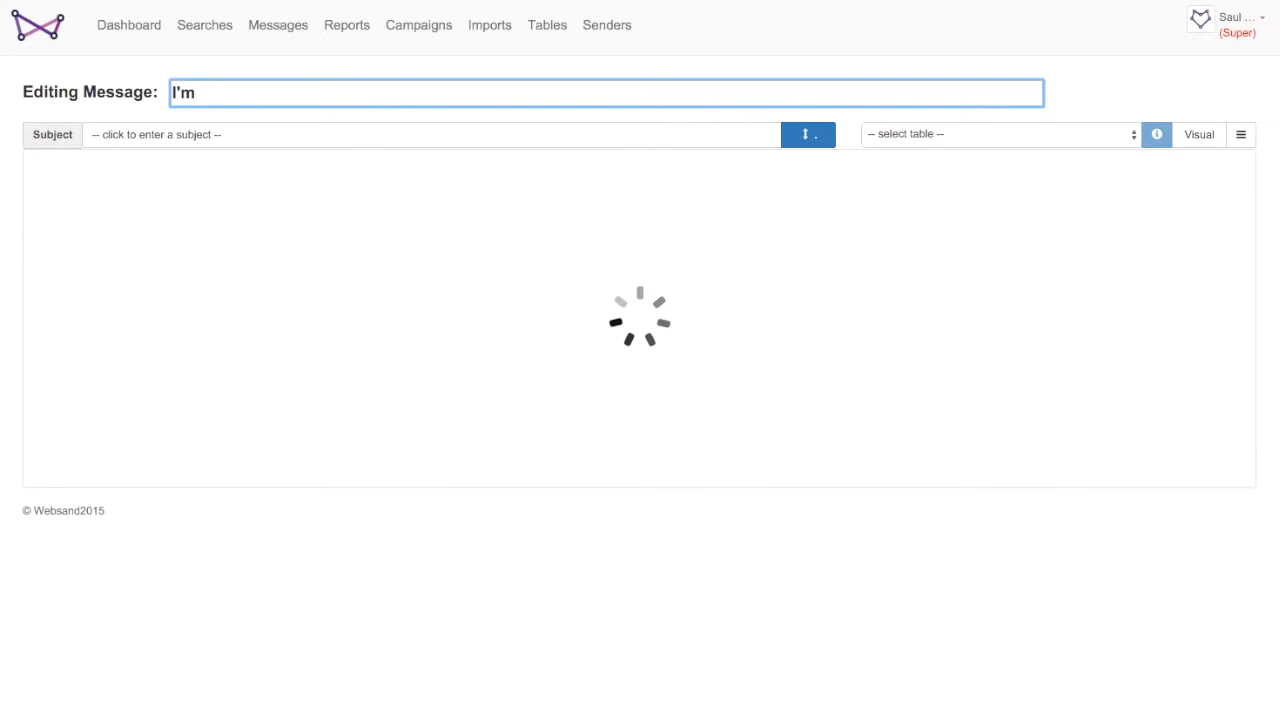
pyautogui.write(' making')
pyautogui.write(' an asw')
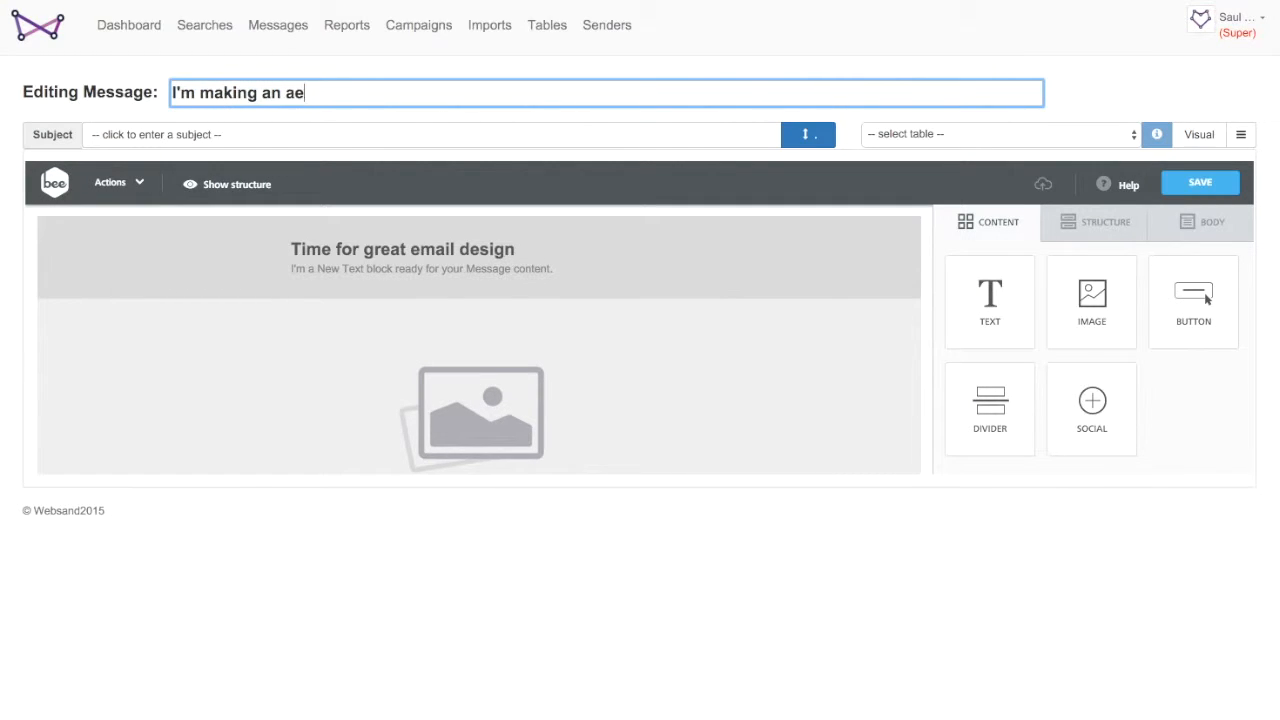
pyautogui.write('some test message')
# - Set the message subject to "This really is amazing"
pyautogui.click(238, 130)
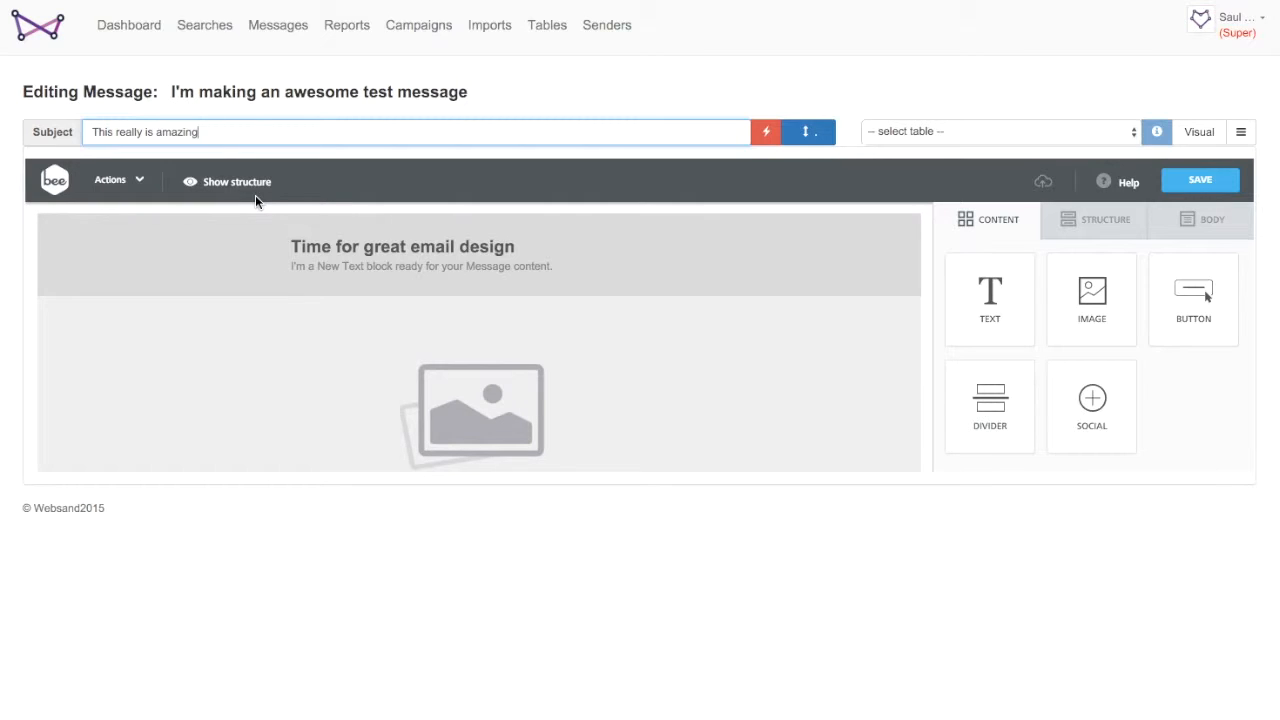
pyautogui.click(783, 399)
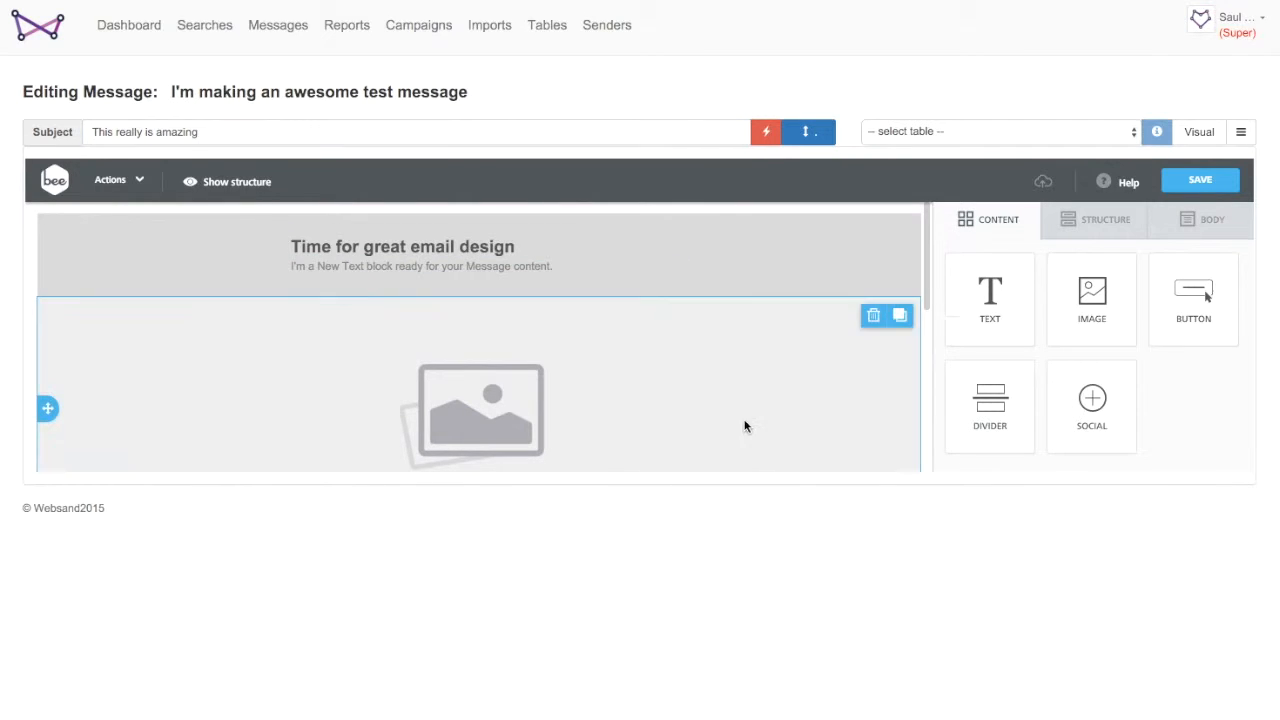
# - Link the message to the Customers table
pyautogui.click(808, 135)
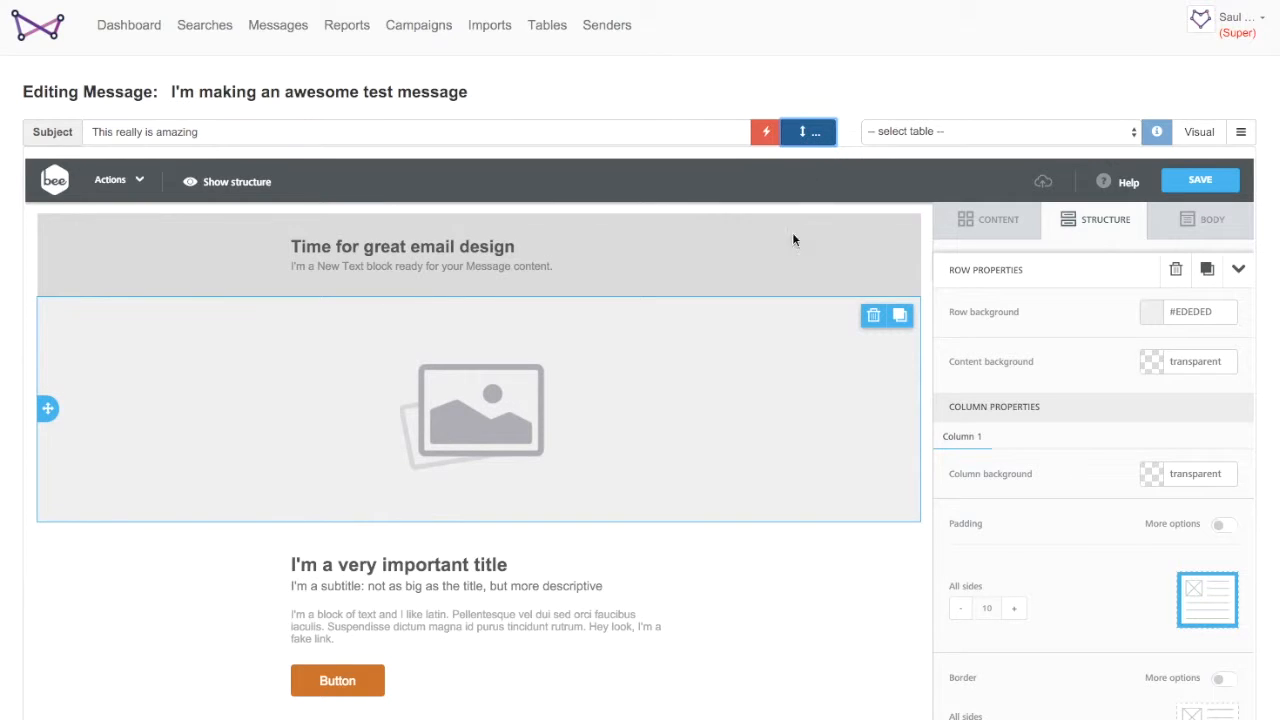
pyautogui.click(1021, 136)
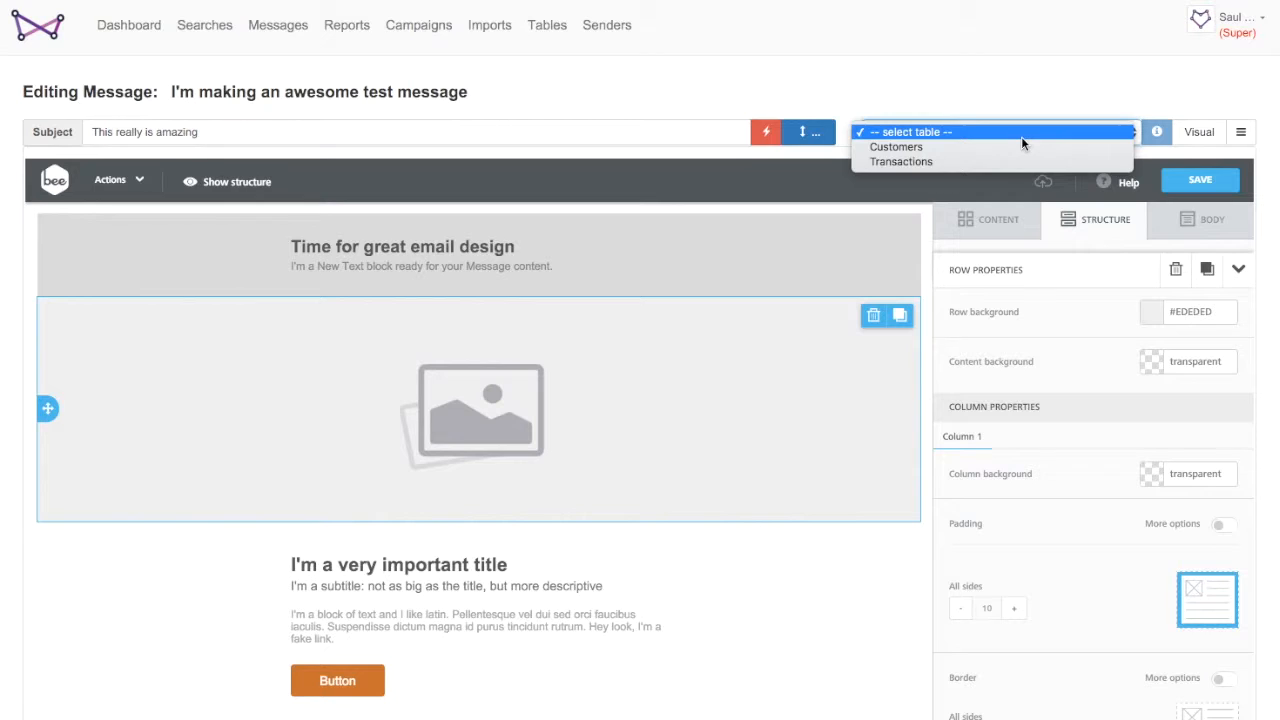
pyautogui.click(947, 148)
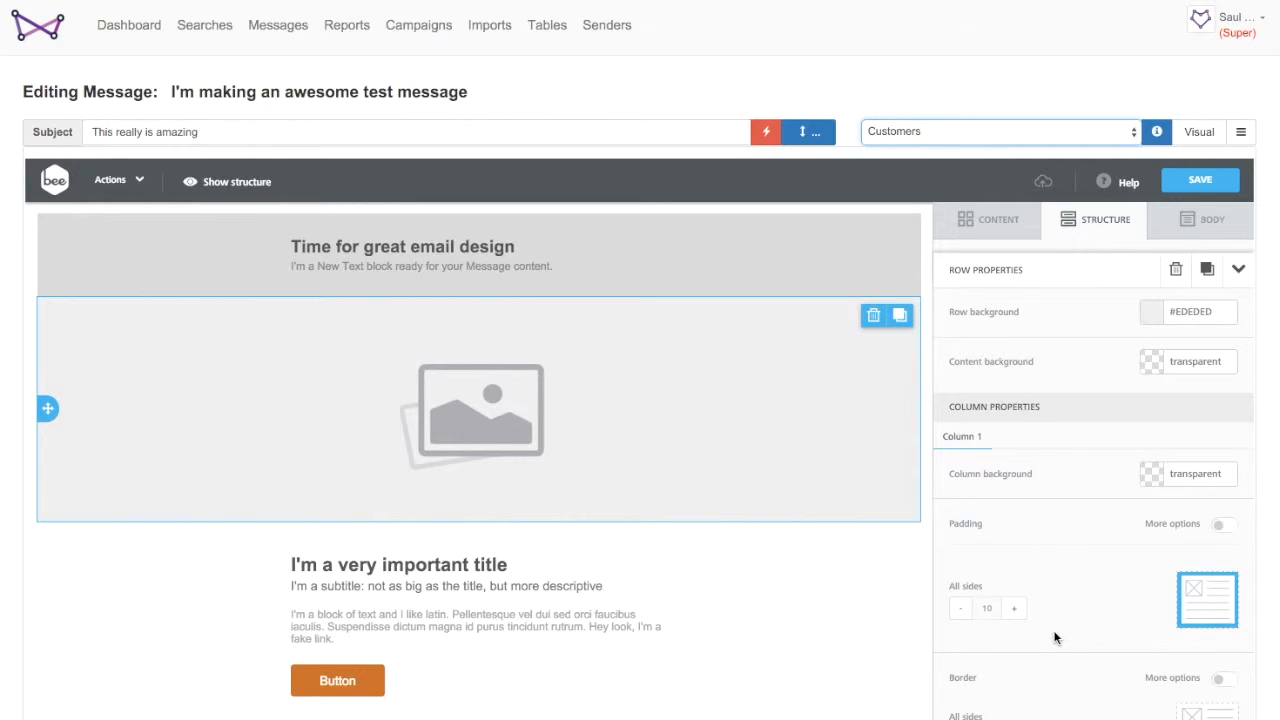
# - Increase the body's content area width to 560
pyautogui.click(981, 222)
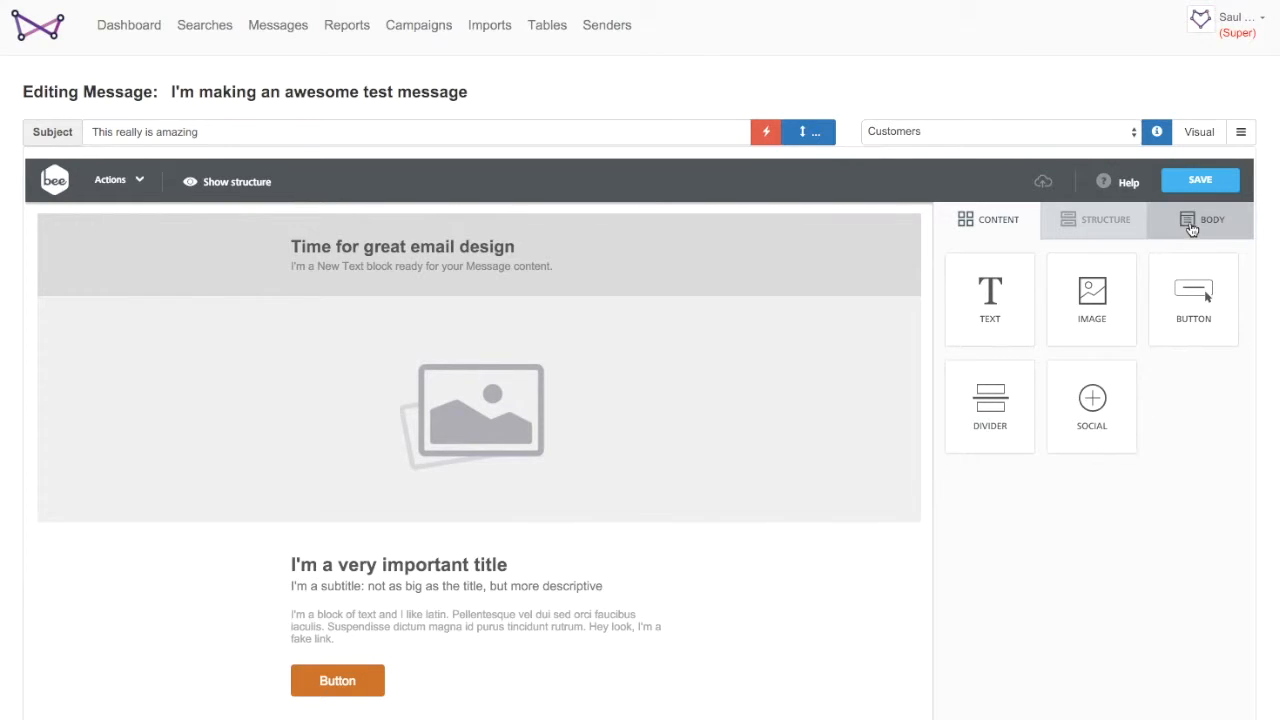
pyautogui.click(1191, 229)
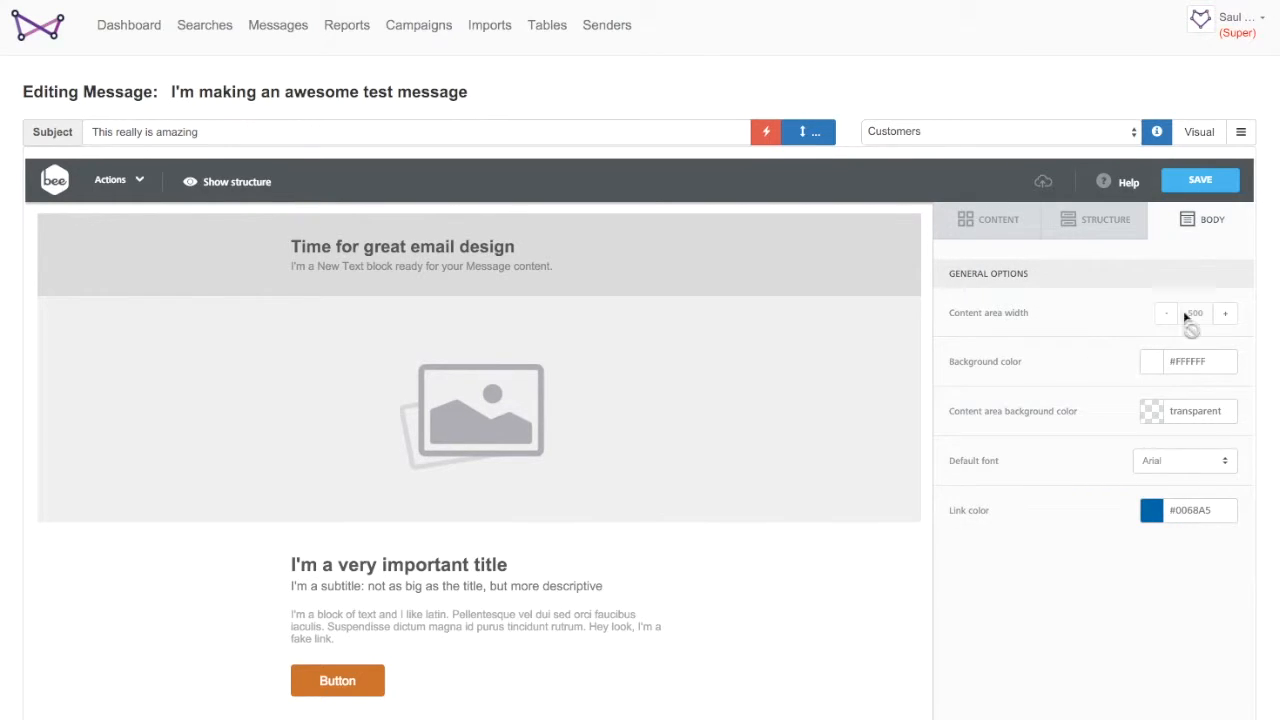
pyautogui.click(1226, 314)
pyautogui.click(1226, 314)
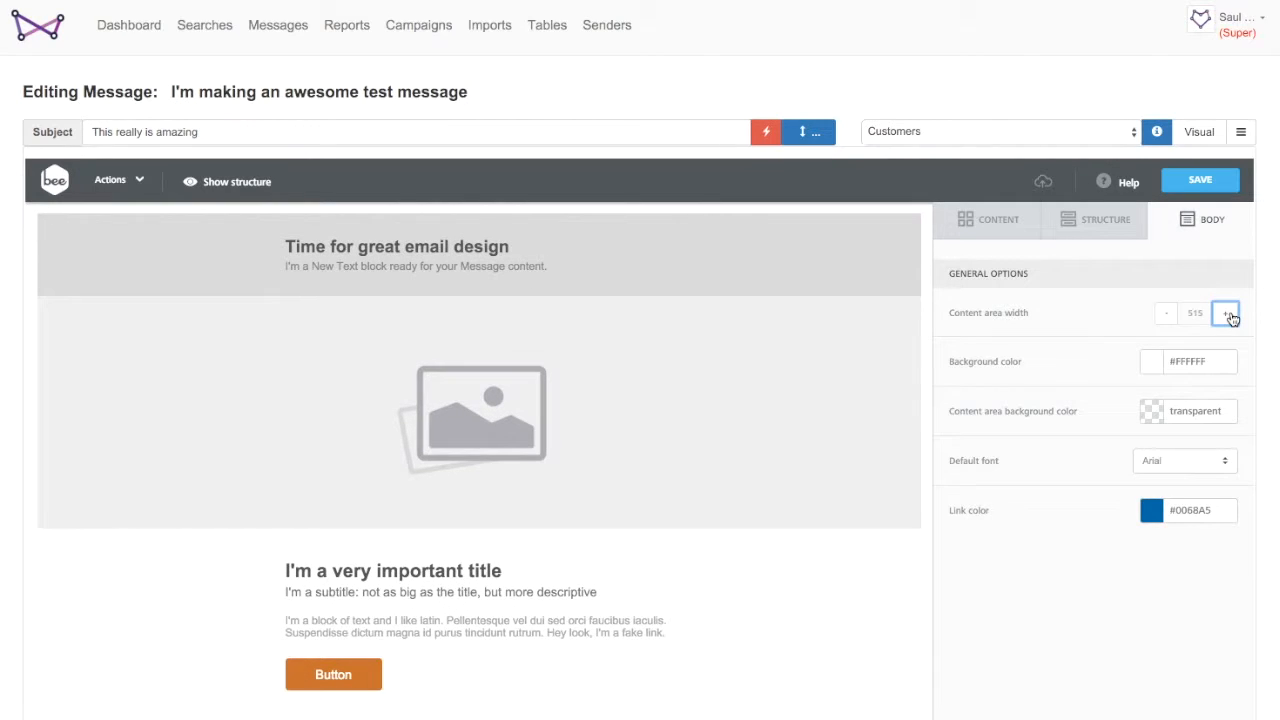
pyautogui.click(1226, 314)
pyautogui.click(1226, 314)
pyautogui.click(1226, 314)
pyautogui.click(1226, 314)
pyautogui.click(1226, 314)
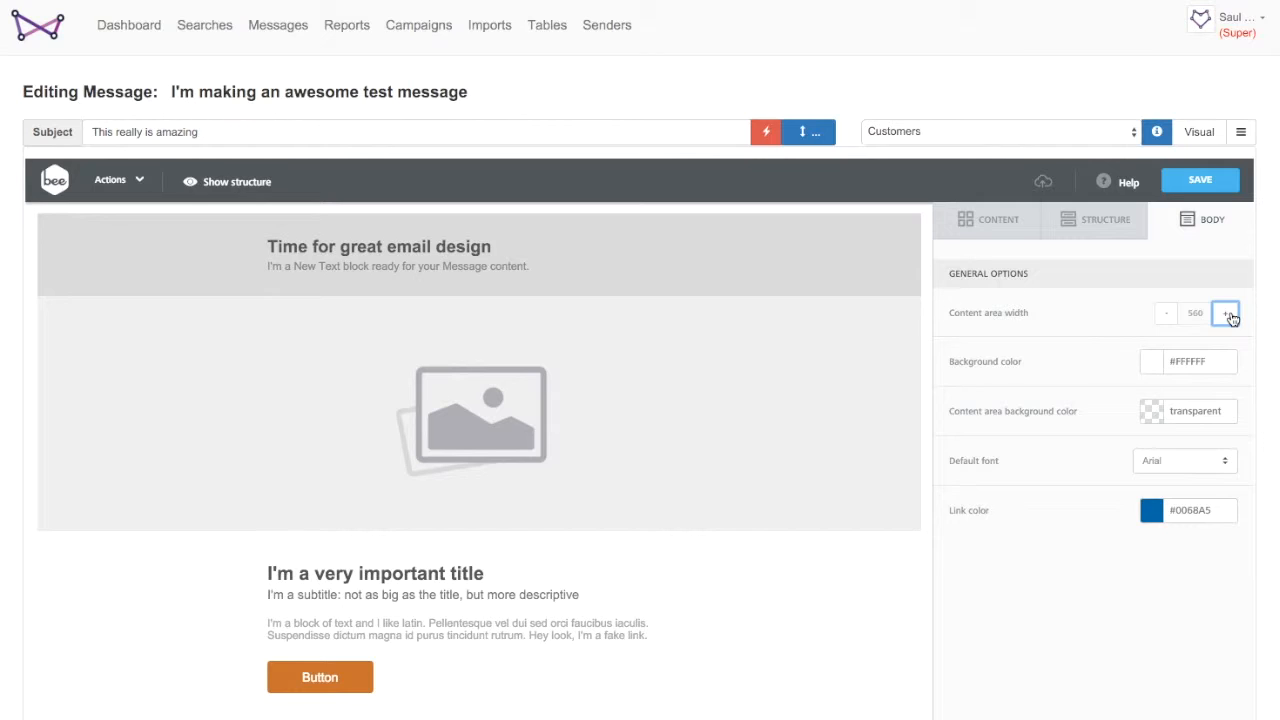
# - Try Lucida Sans Unicode as the default font, then switch it back to Arial
pyautogui.click(1178, 463)
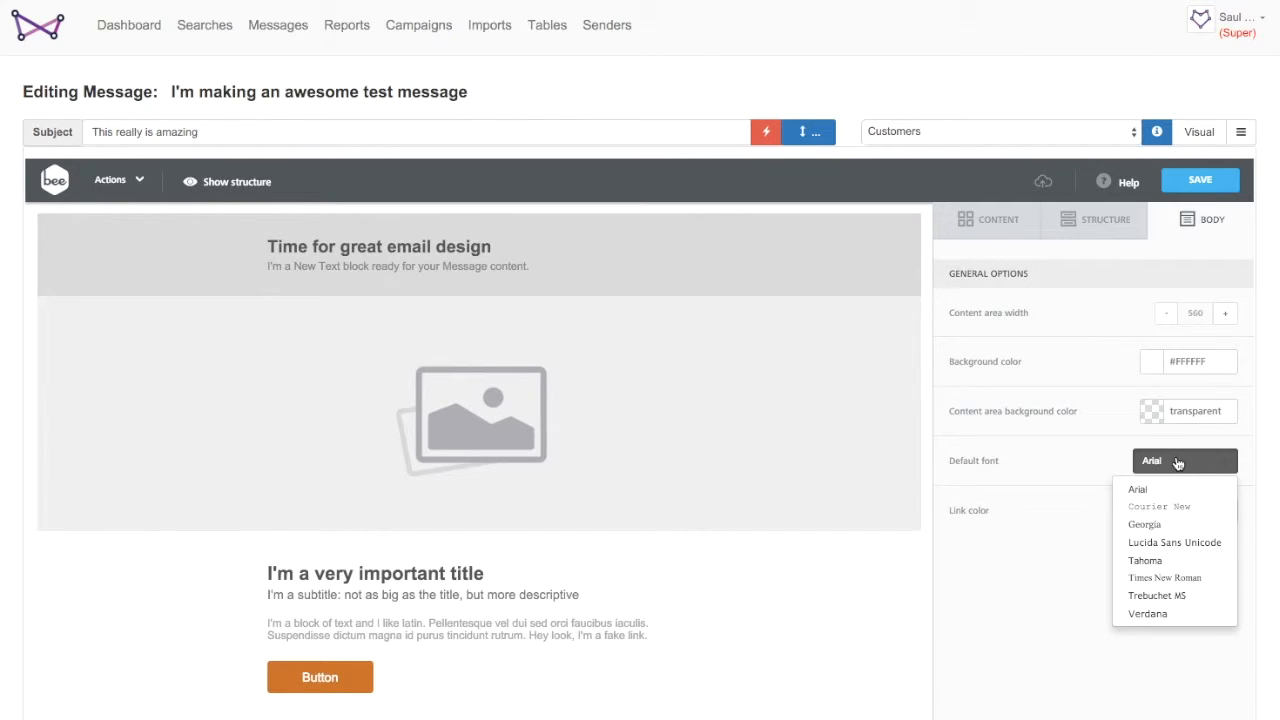
pyautogui.click(1187, 546)
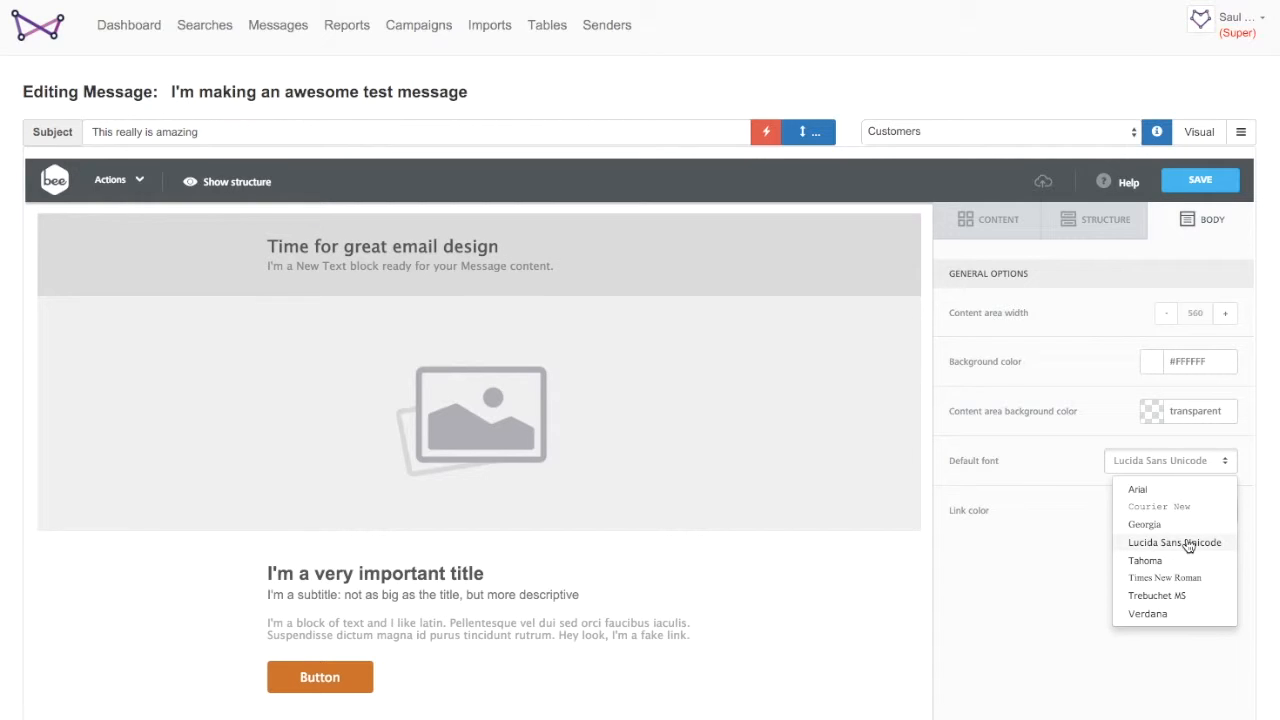
pyautogui.click(1139, 490)
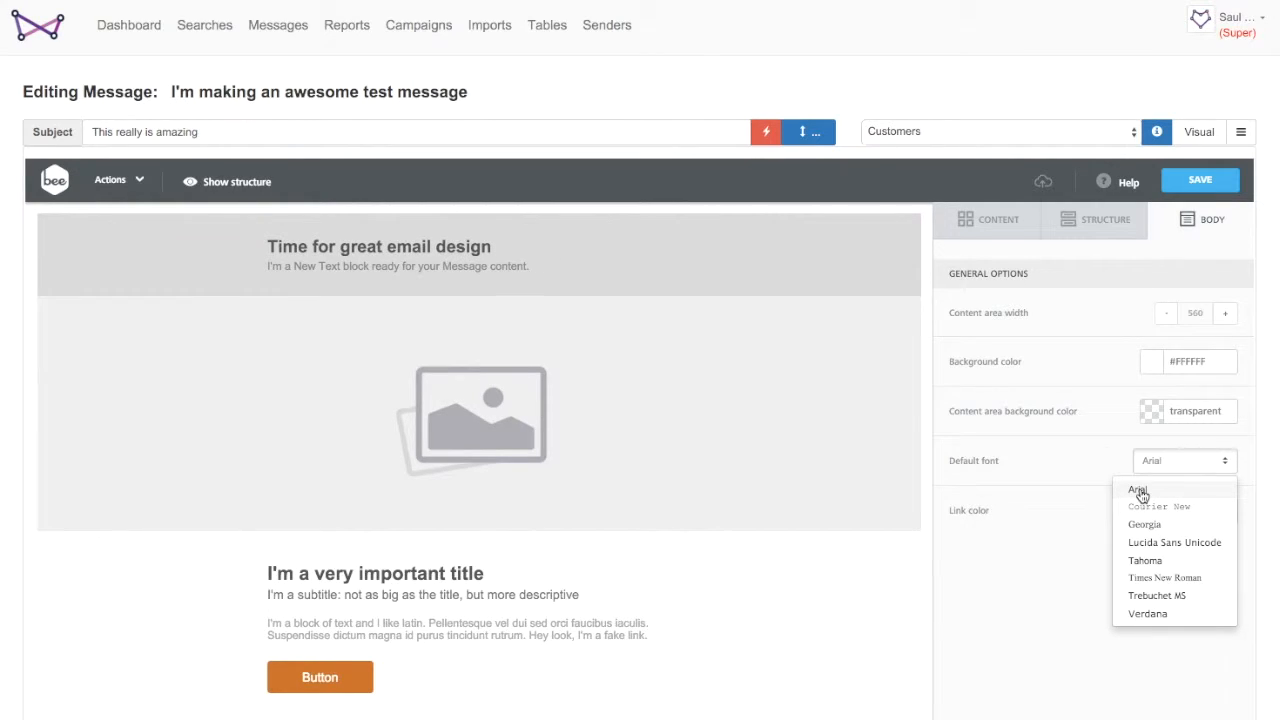
pyautogui.click(1052, 565)
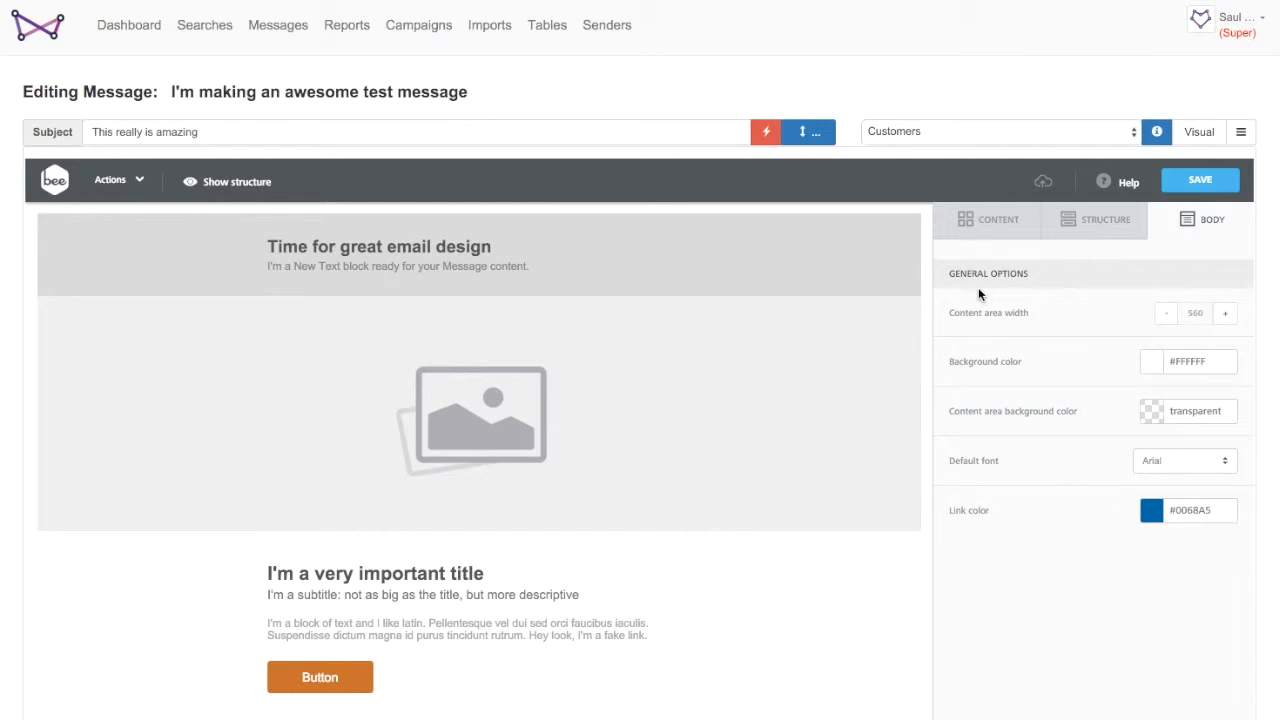
# - Select the placeholder image block and set its image link URL to websand.co.uk
pyautogui.click(985, 222)
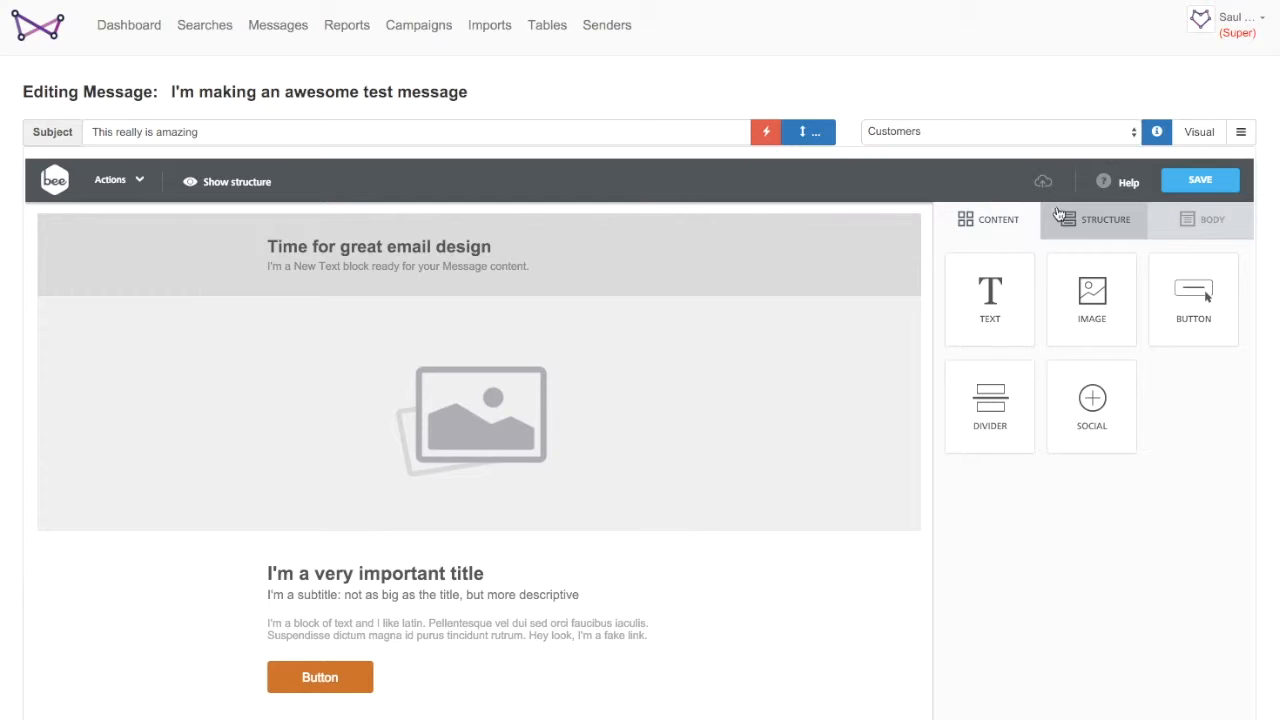
pyautogui.click(494, 420)
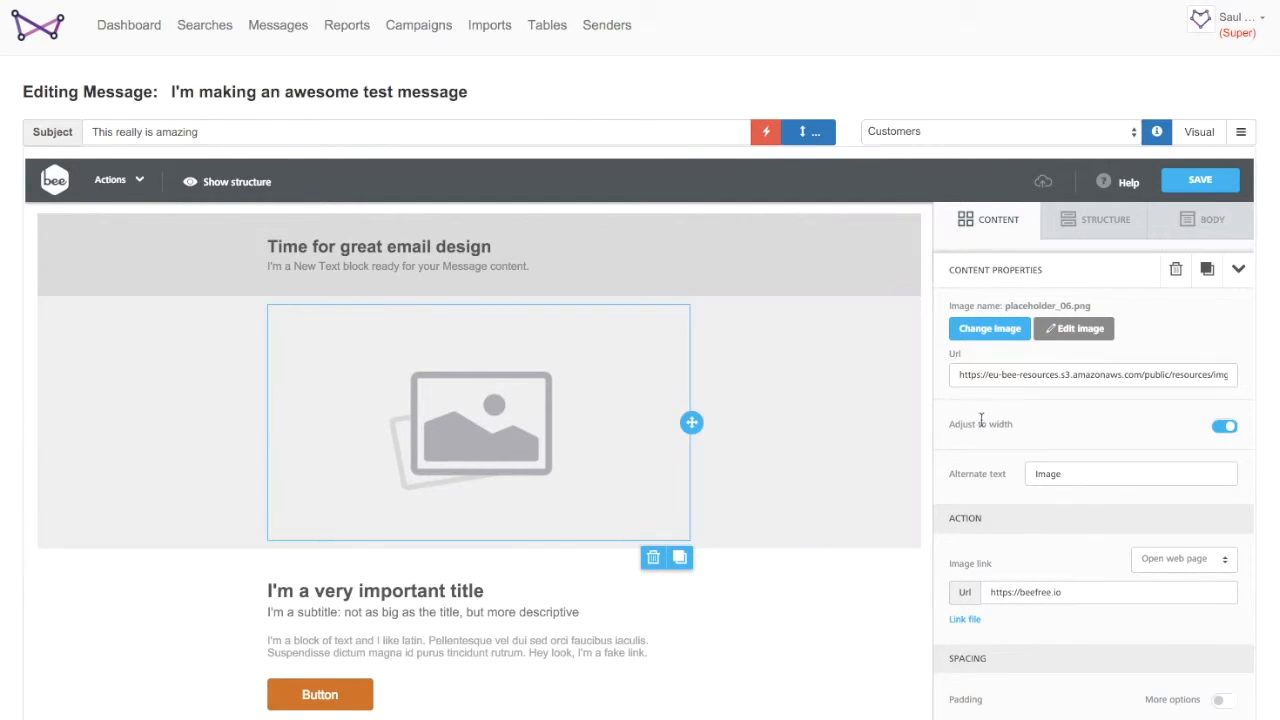
pyautogui.scroll(-2, 1050, 486)
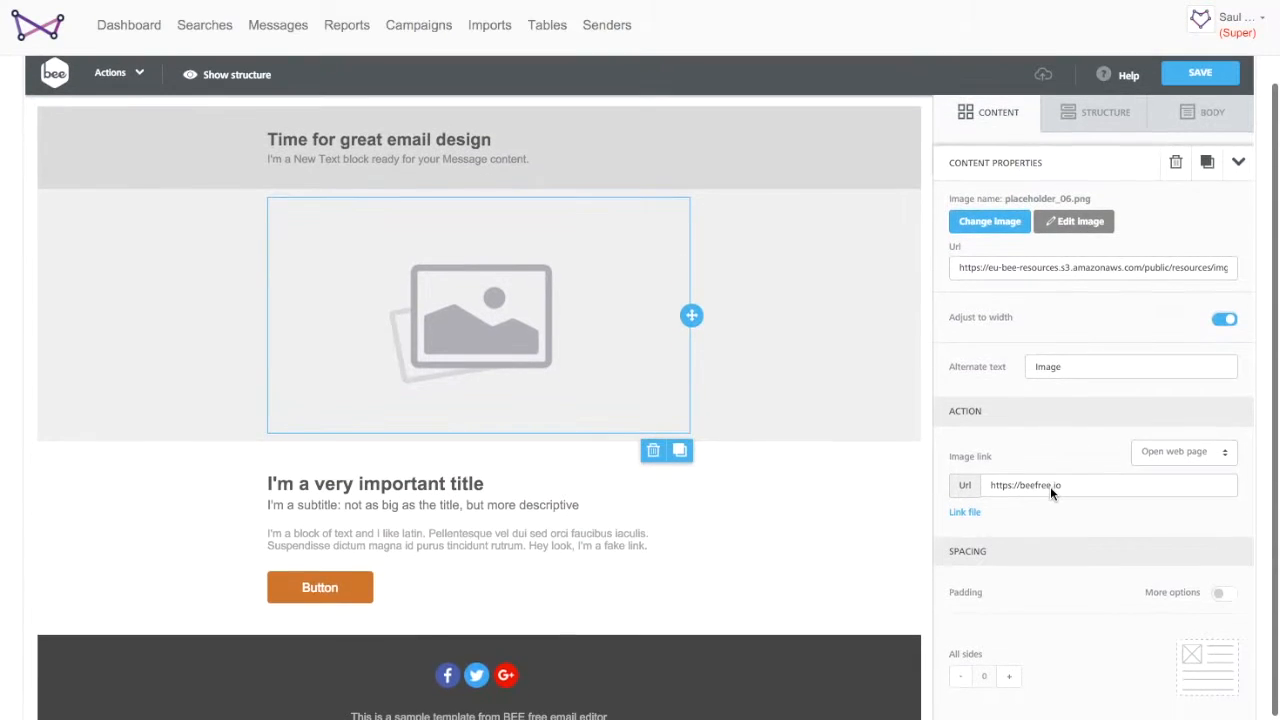
pyautogui.moveTo(1276, 370); pyautogui.dragTo(1276, 514)
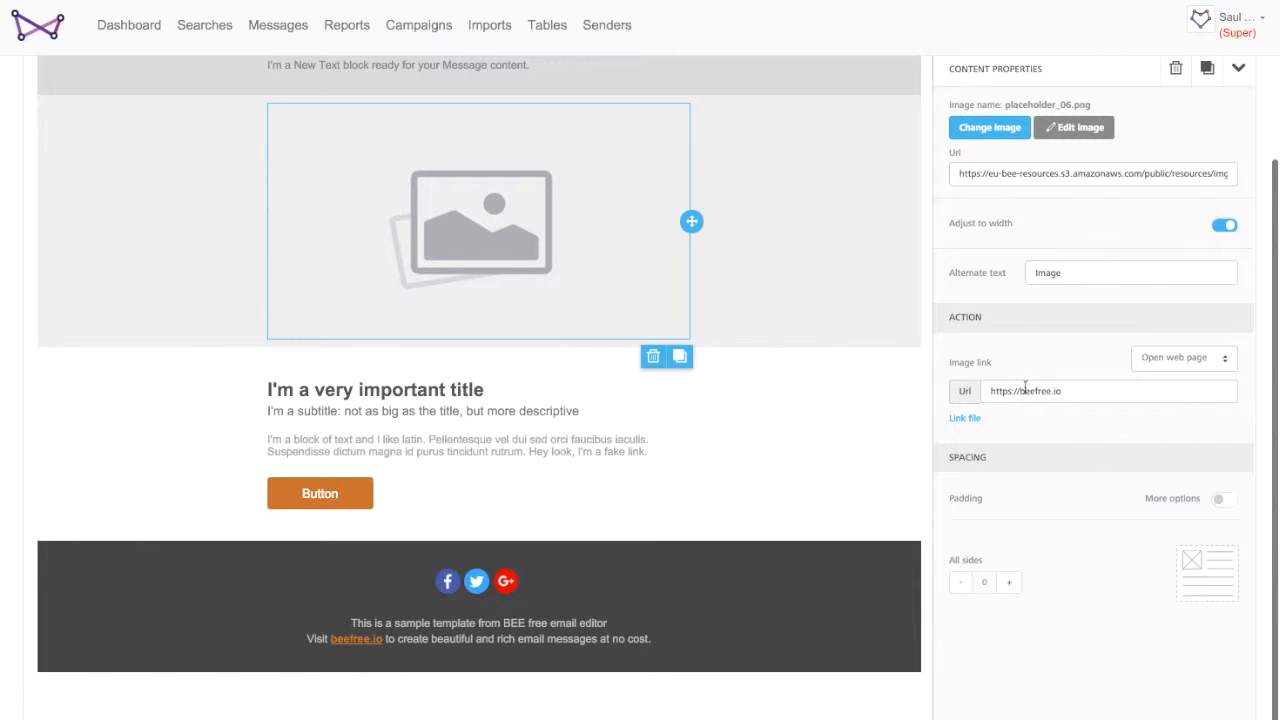
pyautogui.tripleClick(1073, 390)
pyautogui.write('websand.co.uk')
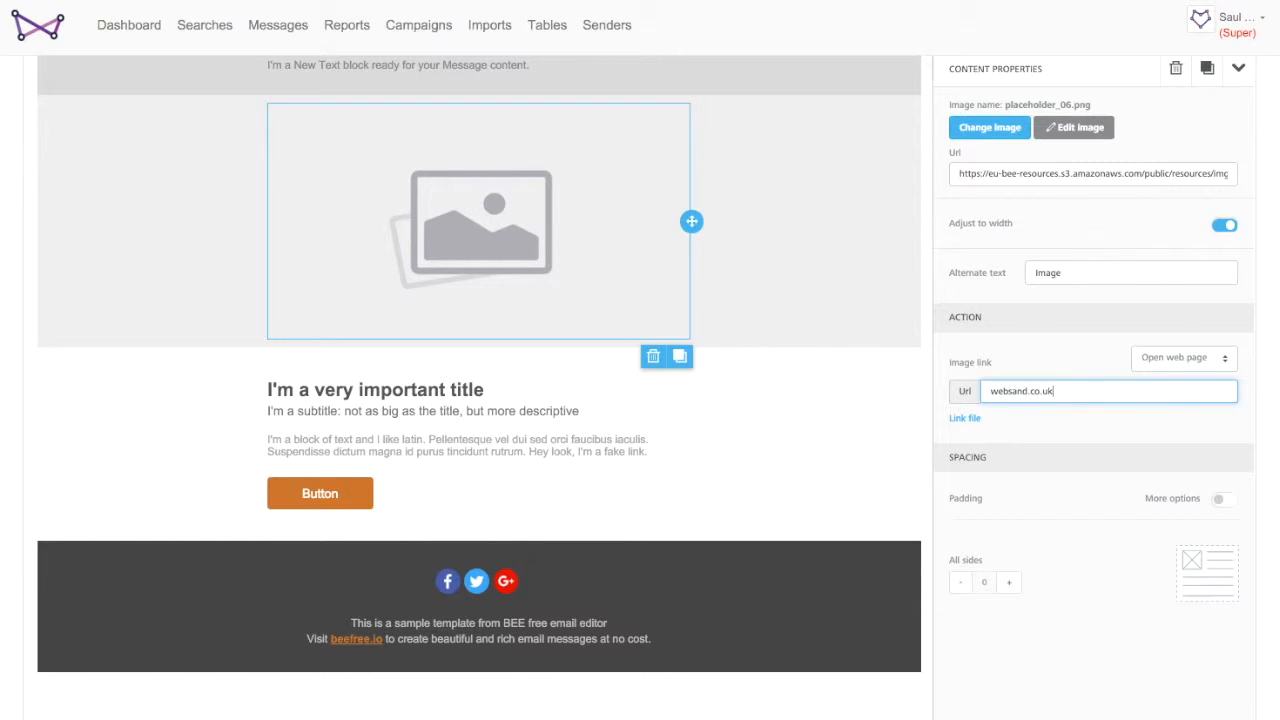
pyautogui.click(1062, 425)
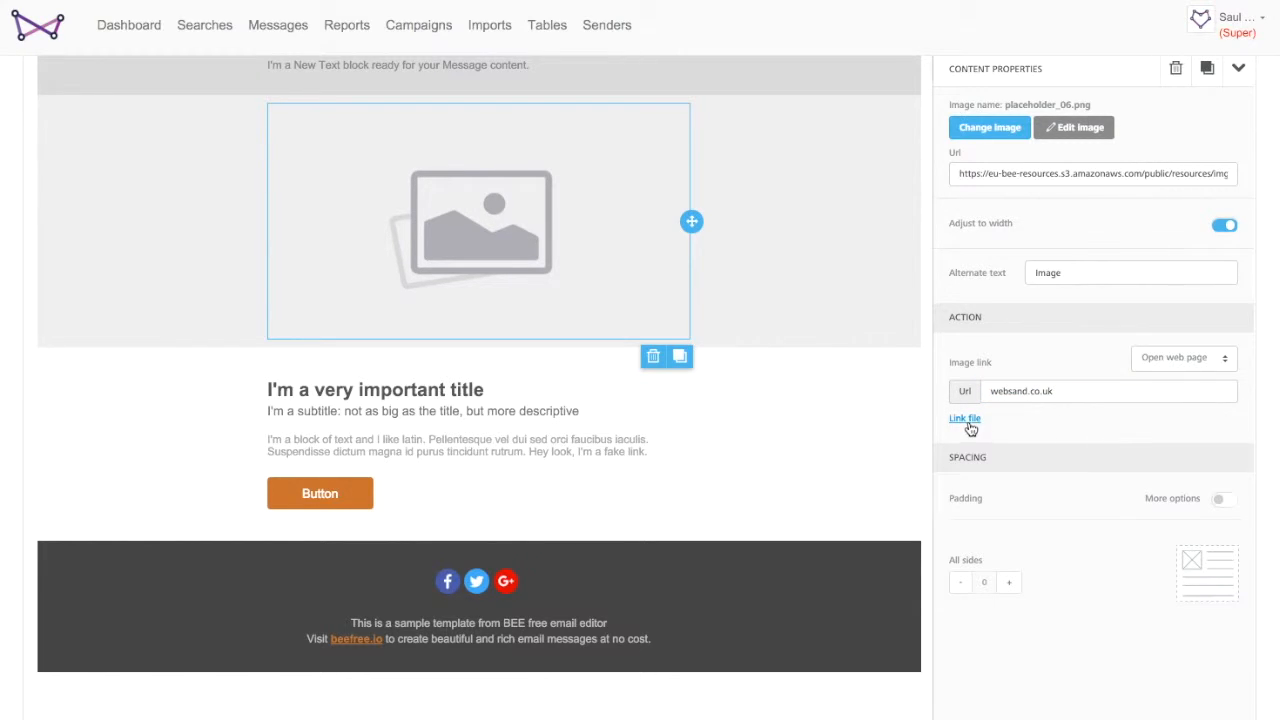
# - Replace the placeholder image with Websand Full Colour Logo.png from the file library
pyautogui.scroll(1, 1064, 220)
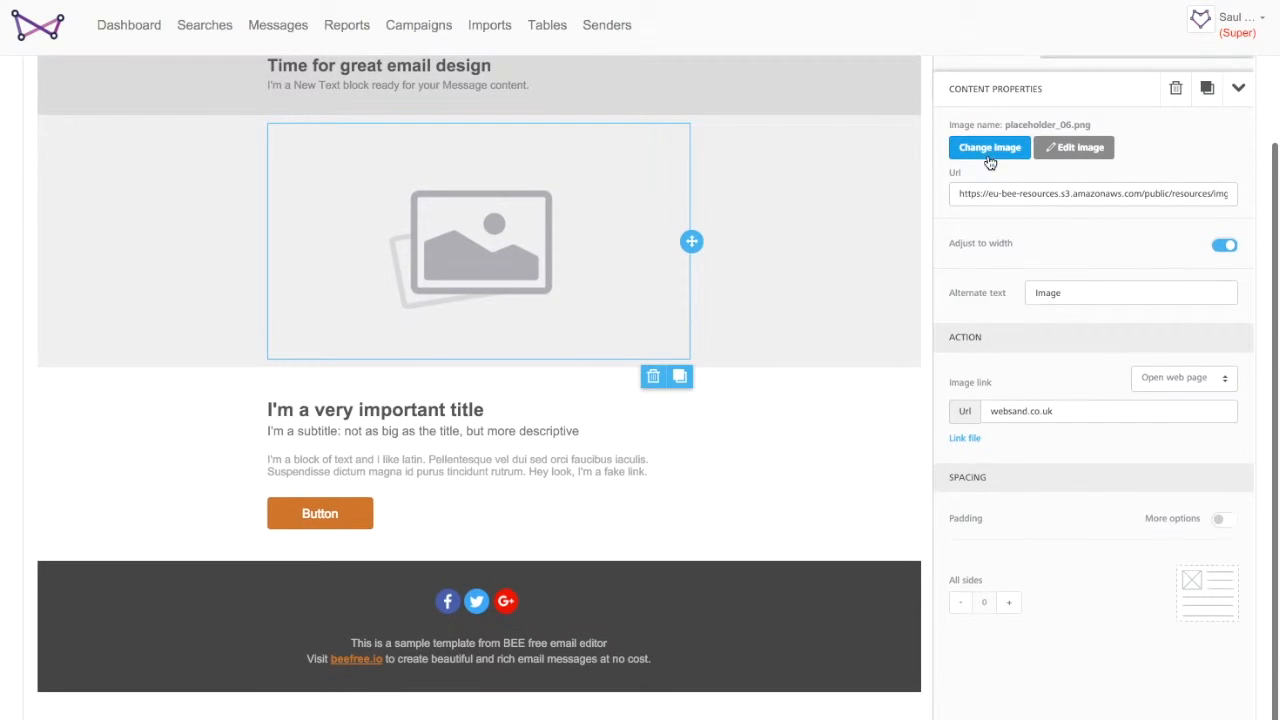
pyautogui.click(989, 152)
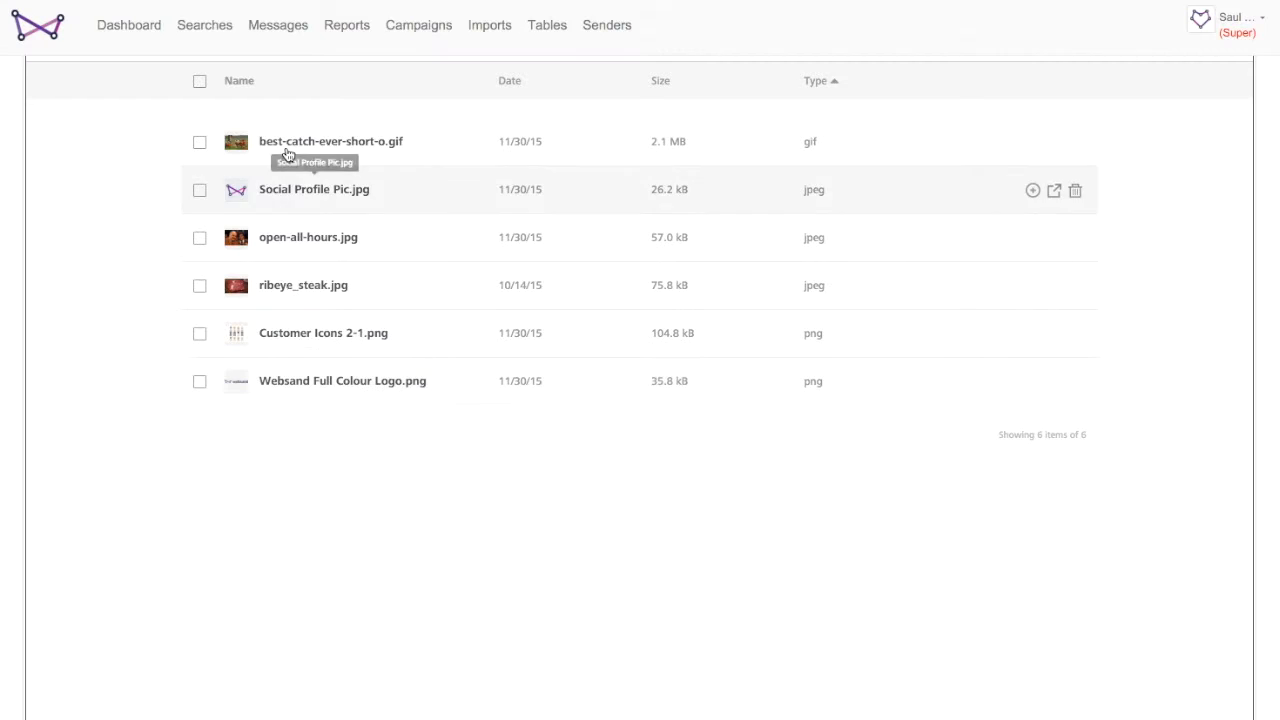
pyautogui.click(288, 385)
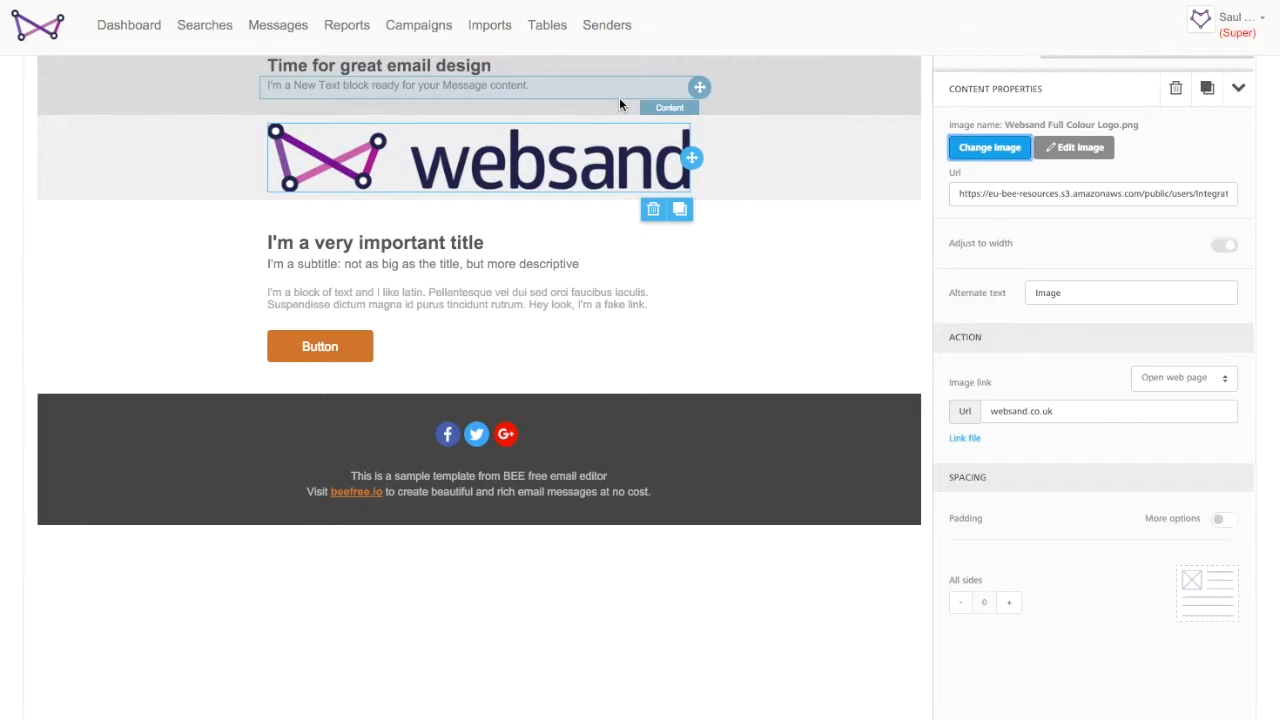
# - Duplicate the Websand logo image block
pyautogui.scroll(1, 837, 268)
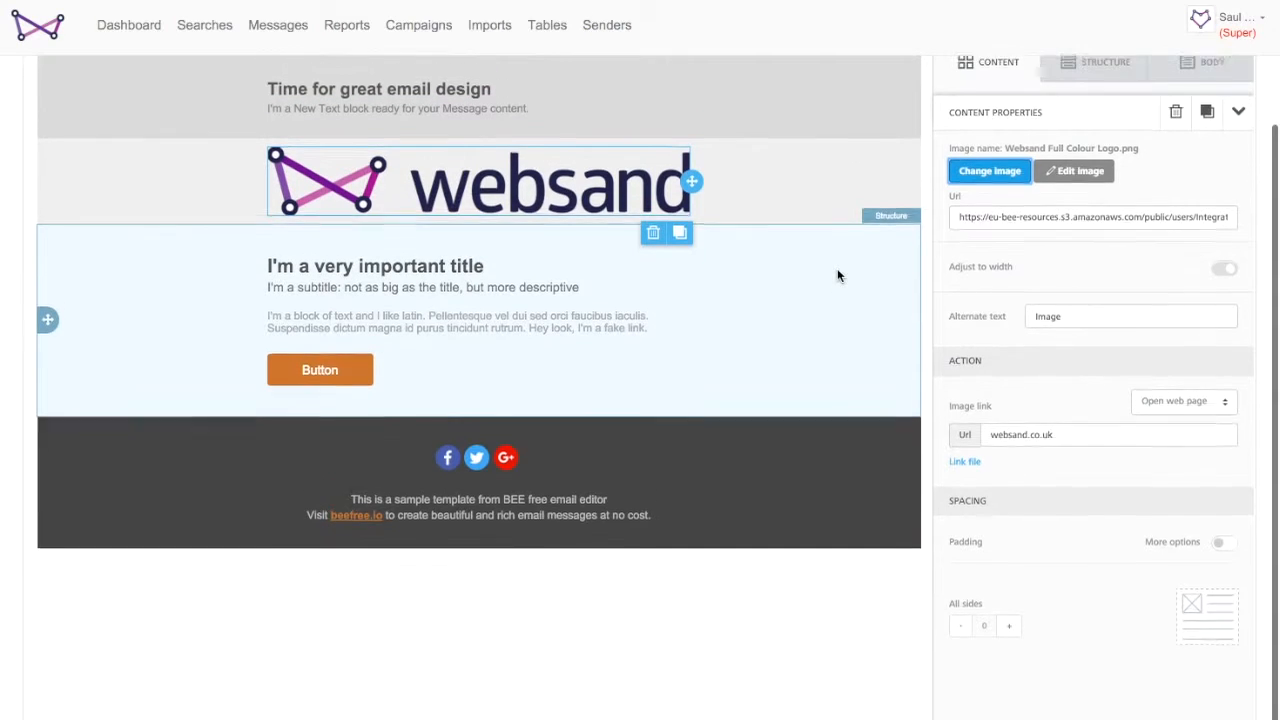
pyautogui.click(679, 264)
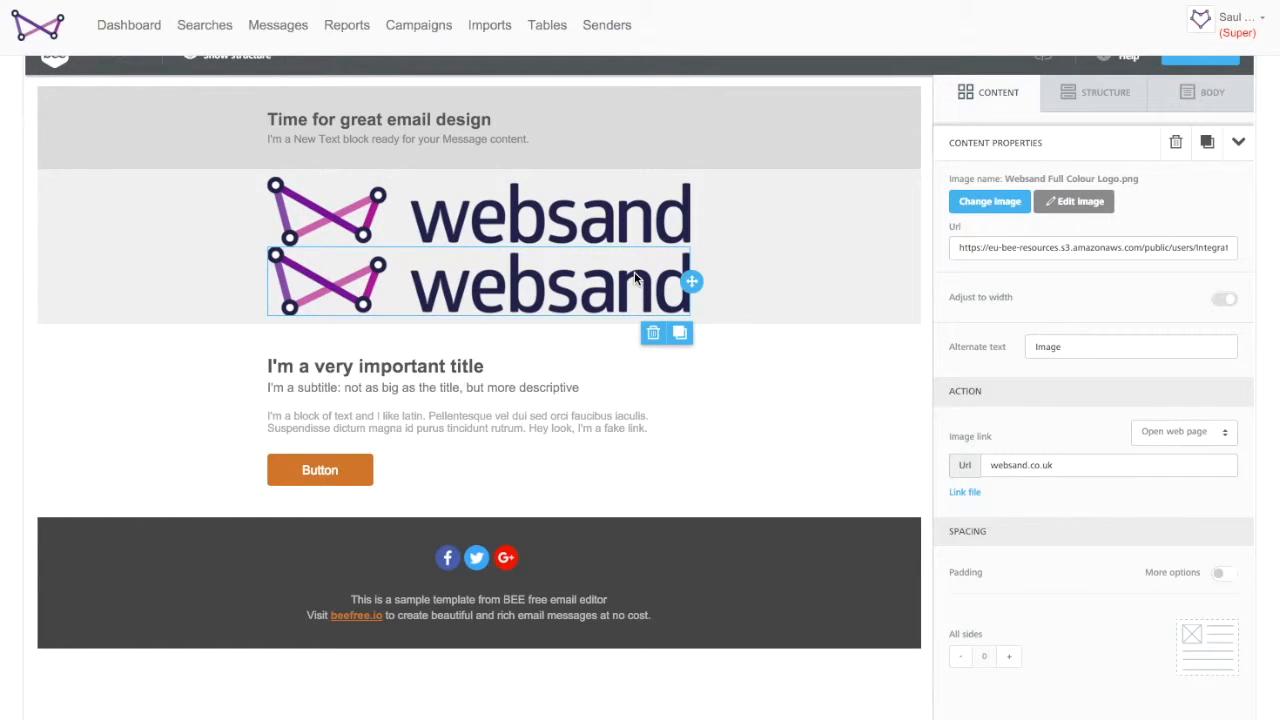
# - Replace the duplicated logo image with best-catch-ever-short-o.gif from the file library
pyautogui.click(993, 200)
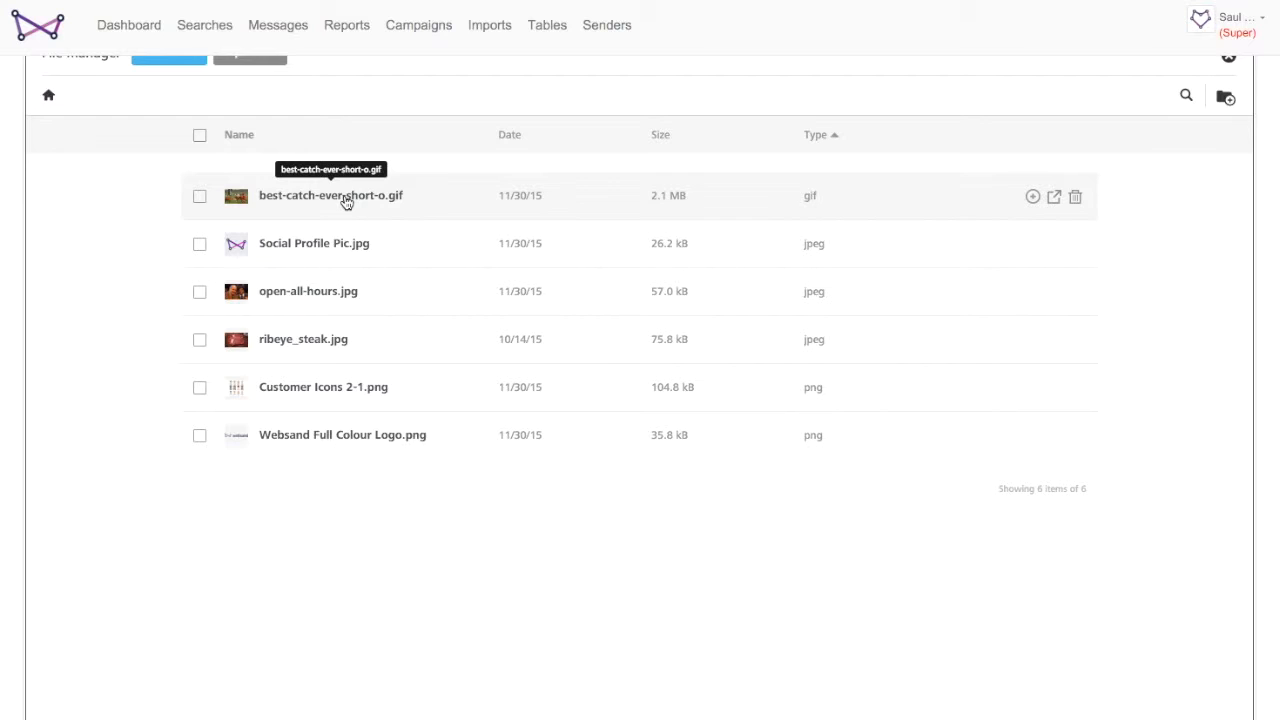
pyautogui.click(345, 198)
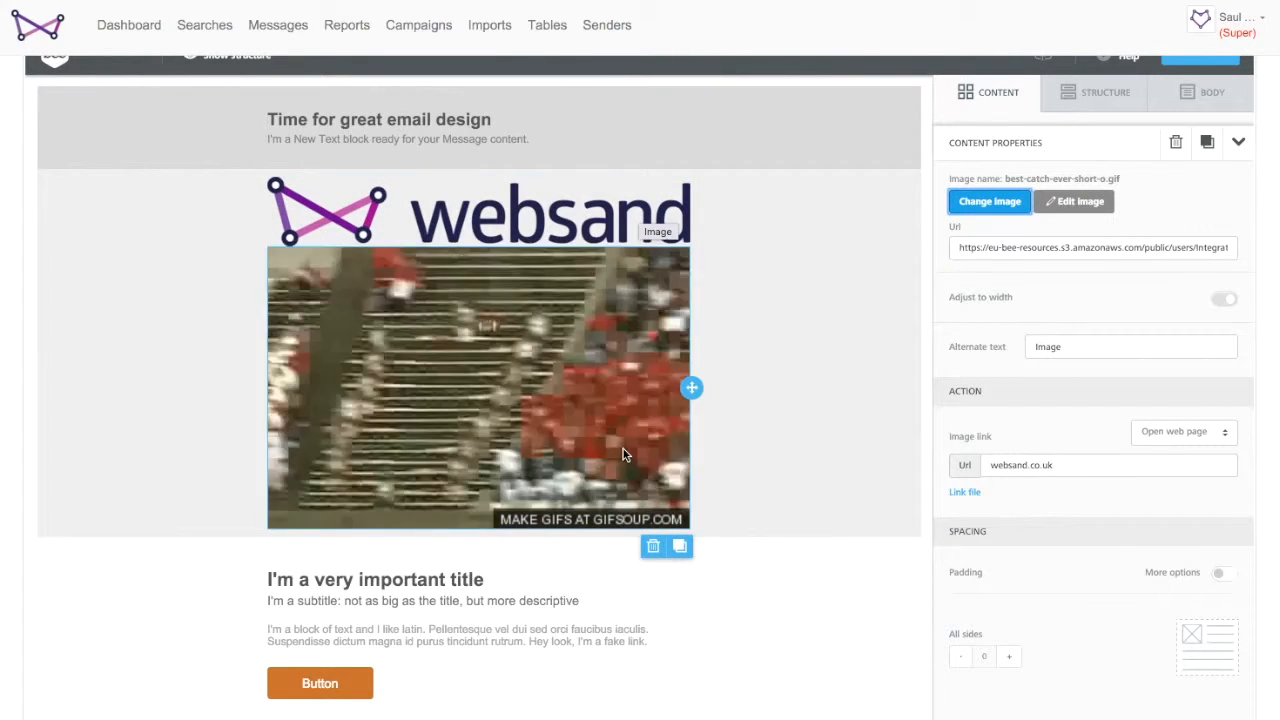
# - Replace the heading text with 'Are your emails hitting the mark?'
pyautogui.click(497, 122)
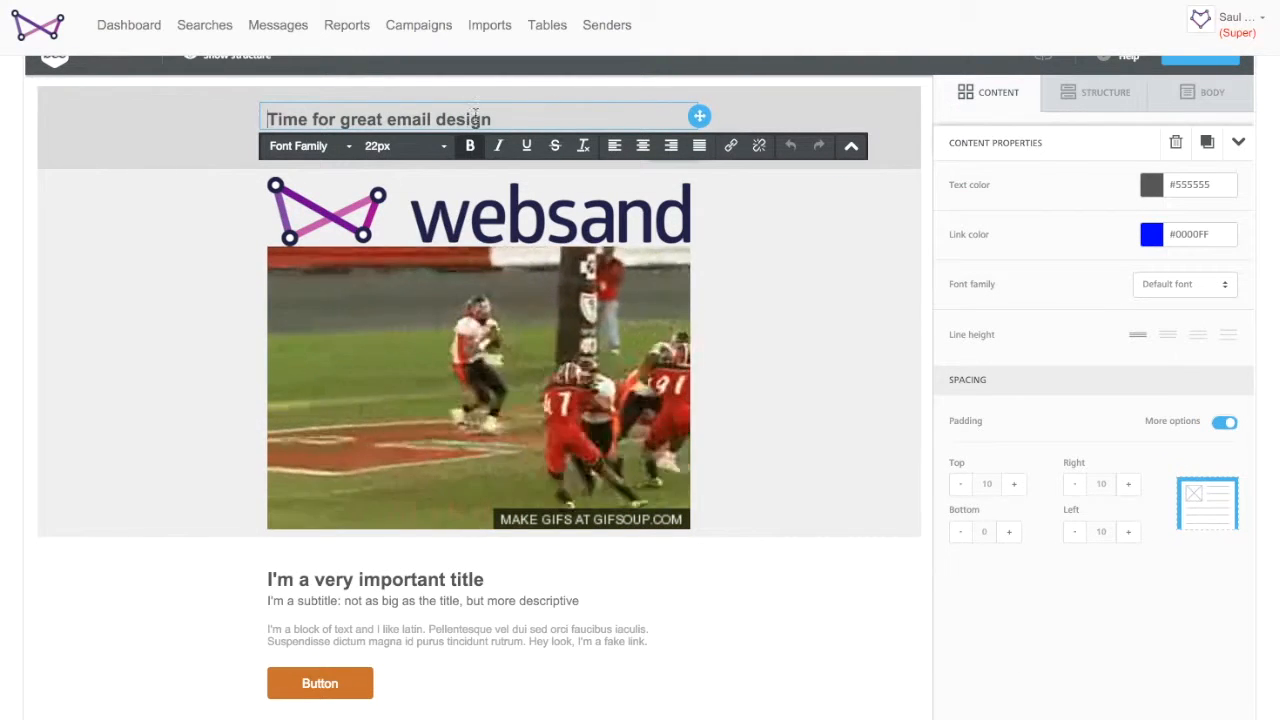
pyautogui.moveTo(502, 118); pyautogui.dragTo(264, 118)
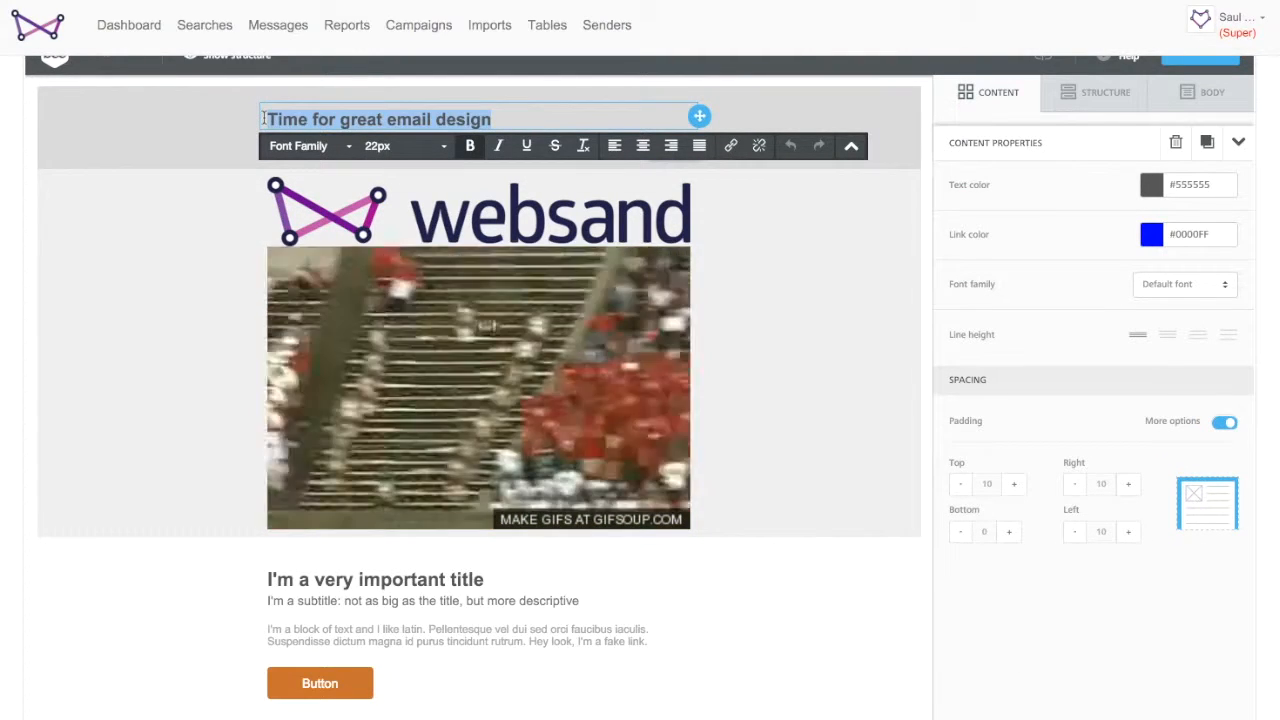
pyautogui.press('BackSpace')
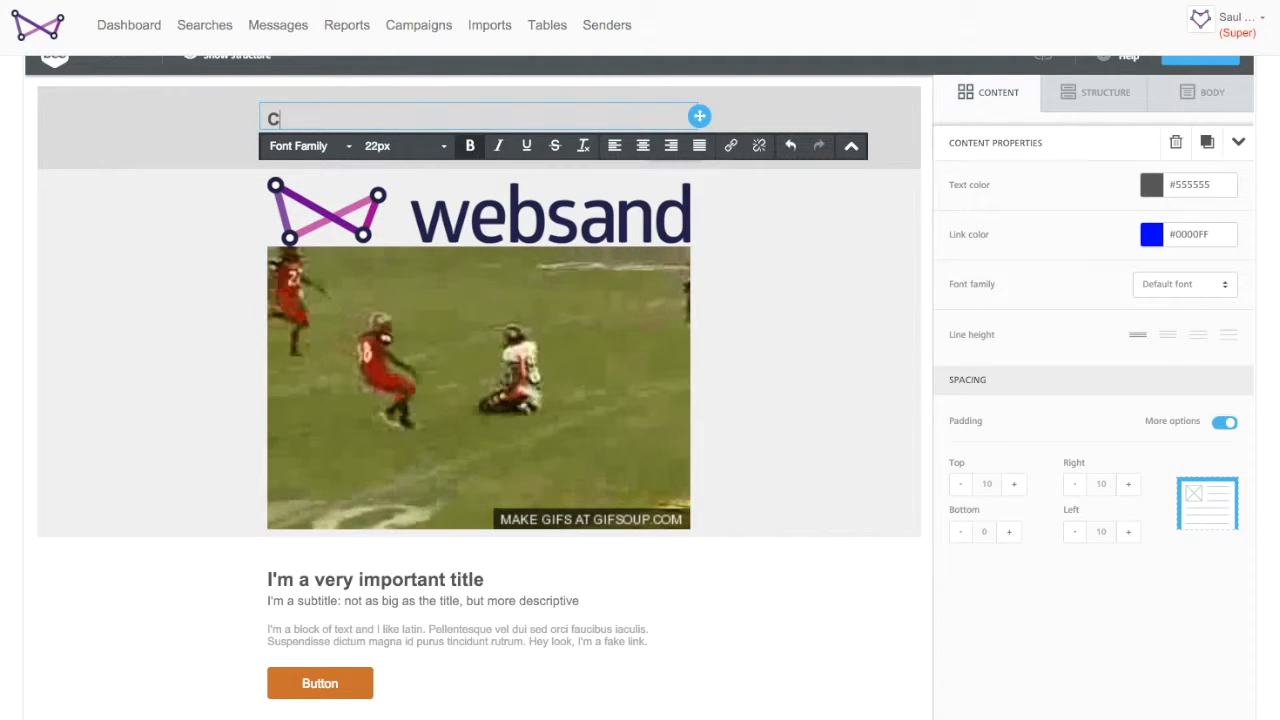
pyautogui.write('Are yo')
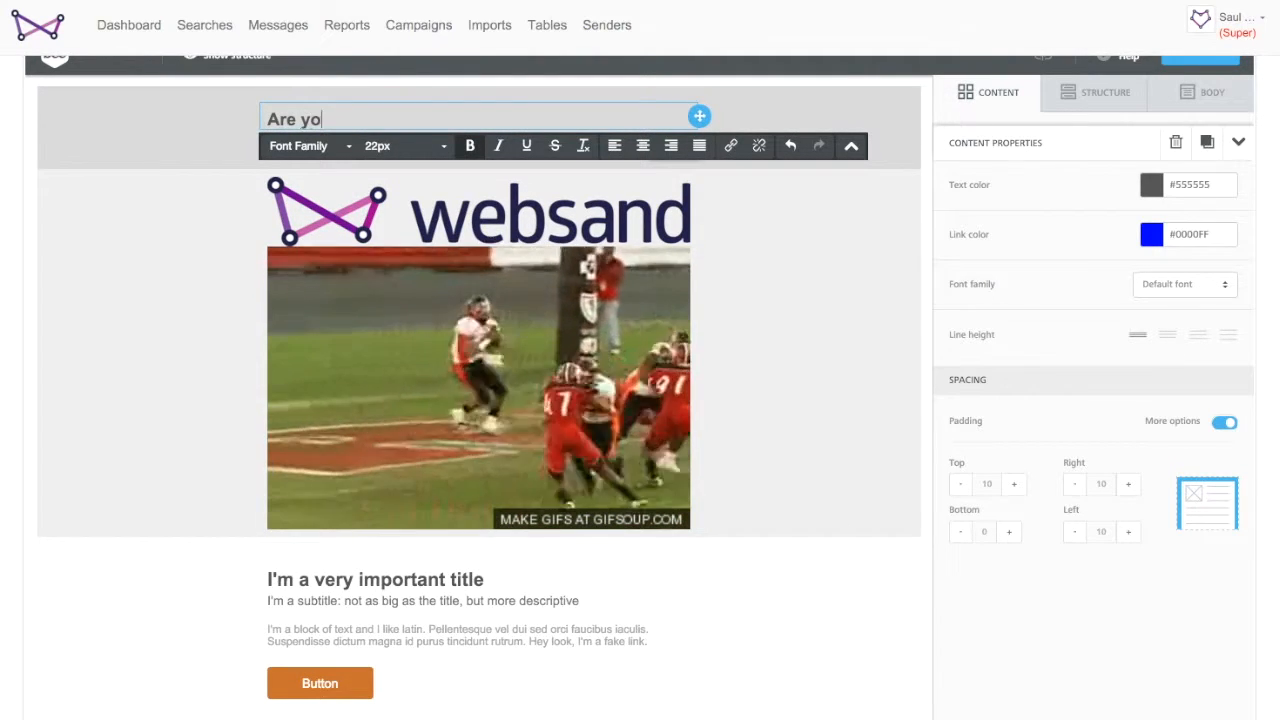
pyautogui.write('ur emails ')
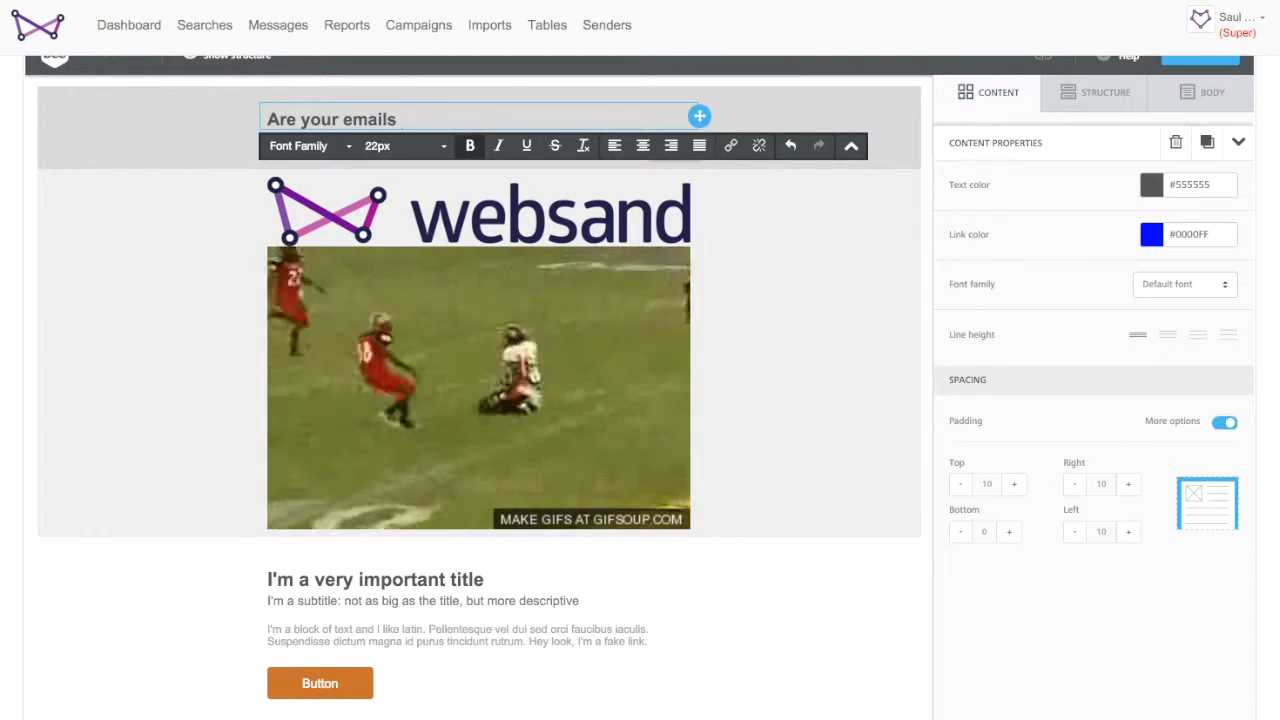
pyautogui.write('hitting the mark?')
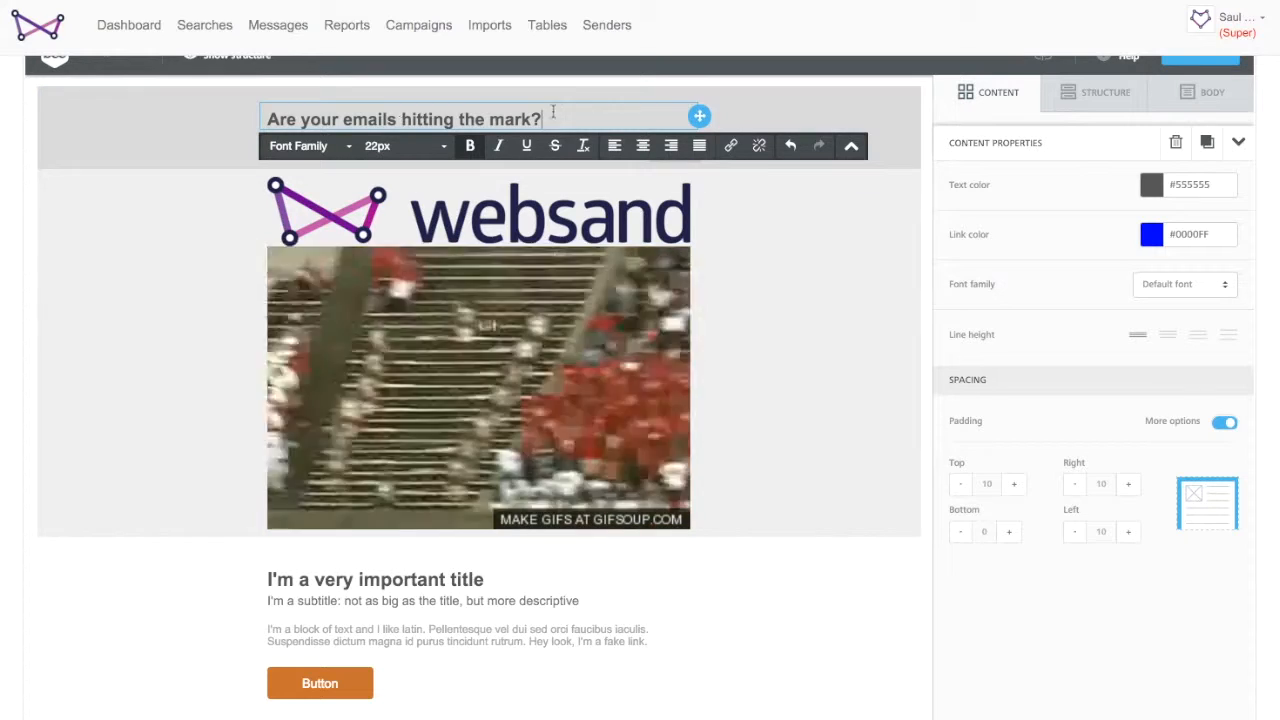
# - Move the heading text block to sit between the Websand logo and the GIF
pyautogui.click(212, 215)
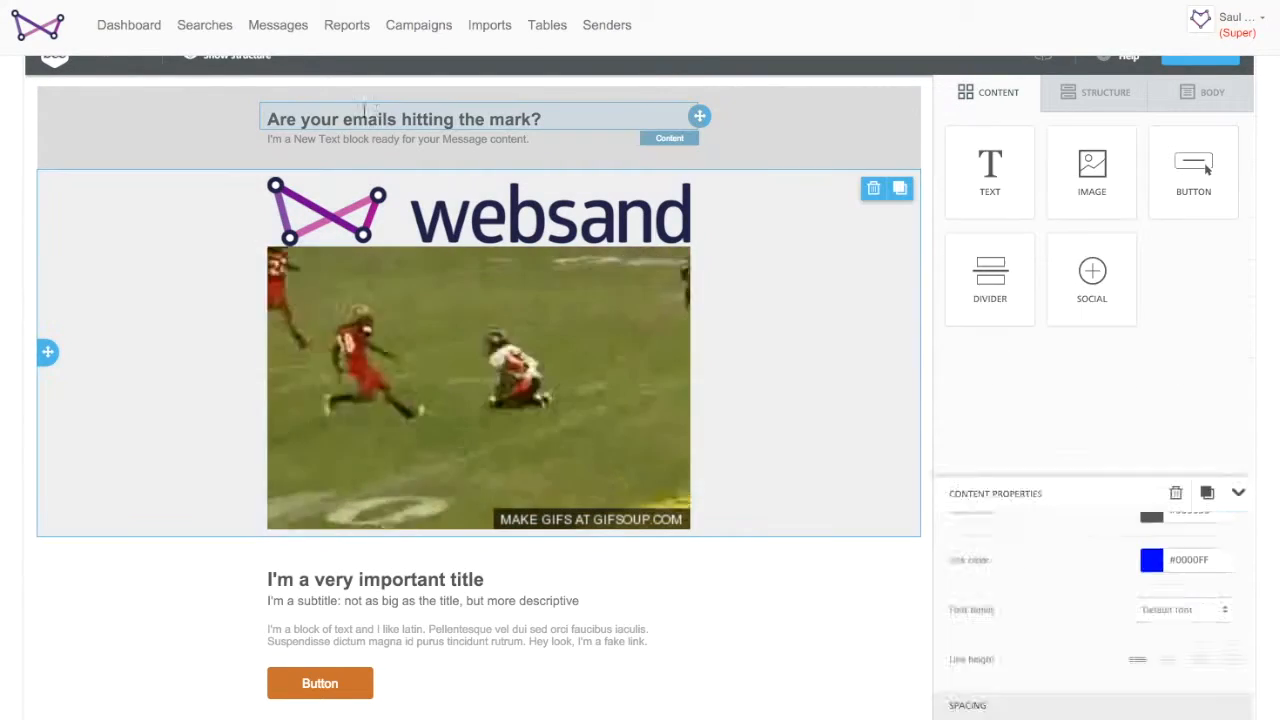
pyautogui.moveTo(670, 138); pyautogui.dragTo(557, 236)
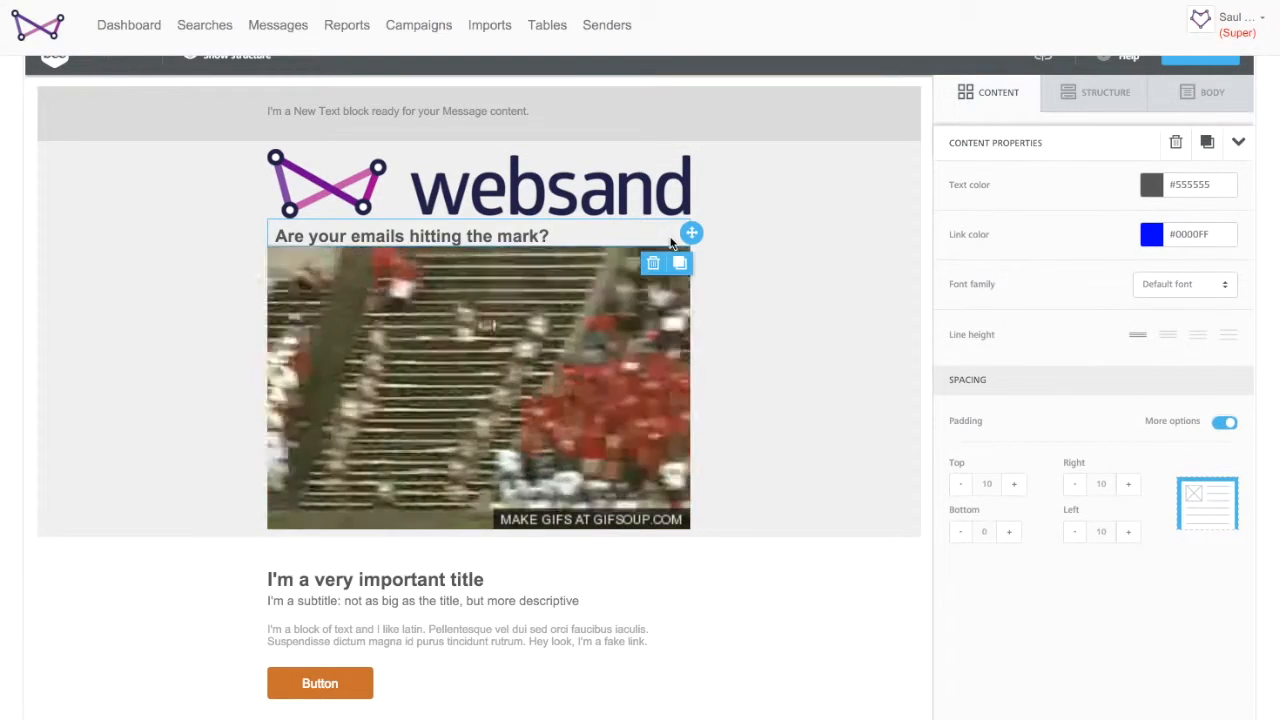
# - Set the Websand logo image's padding on all sides to 30
pyautogui.click(540, 185)
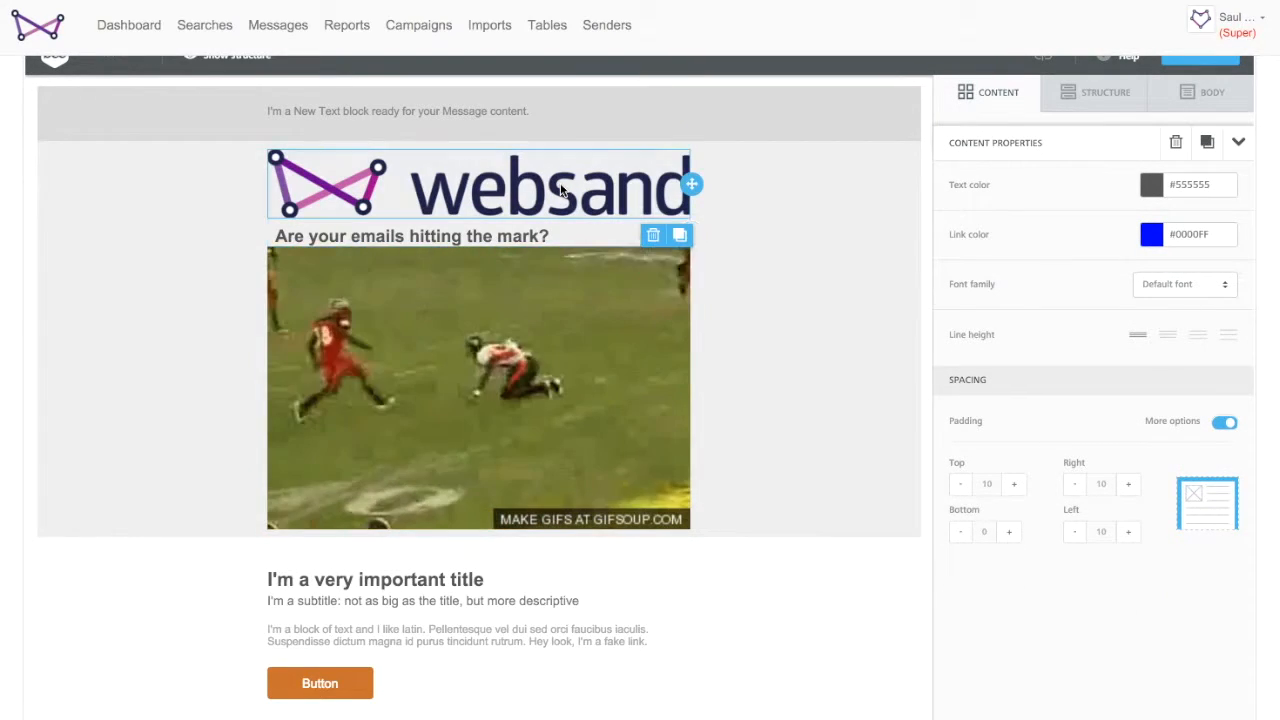
pyautogui.scroll(-1, 1083, 582)
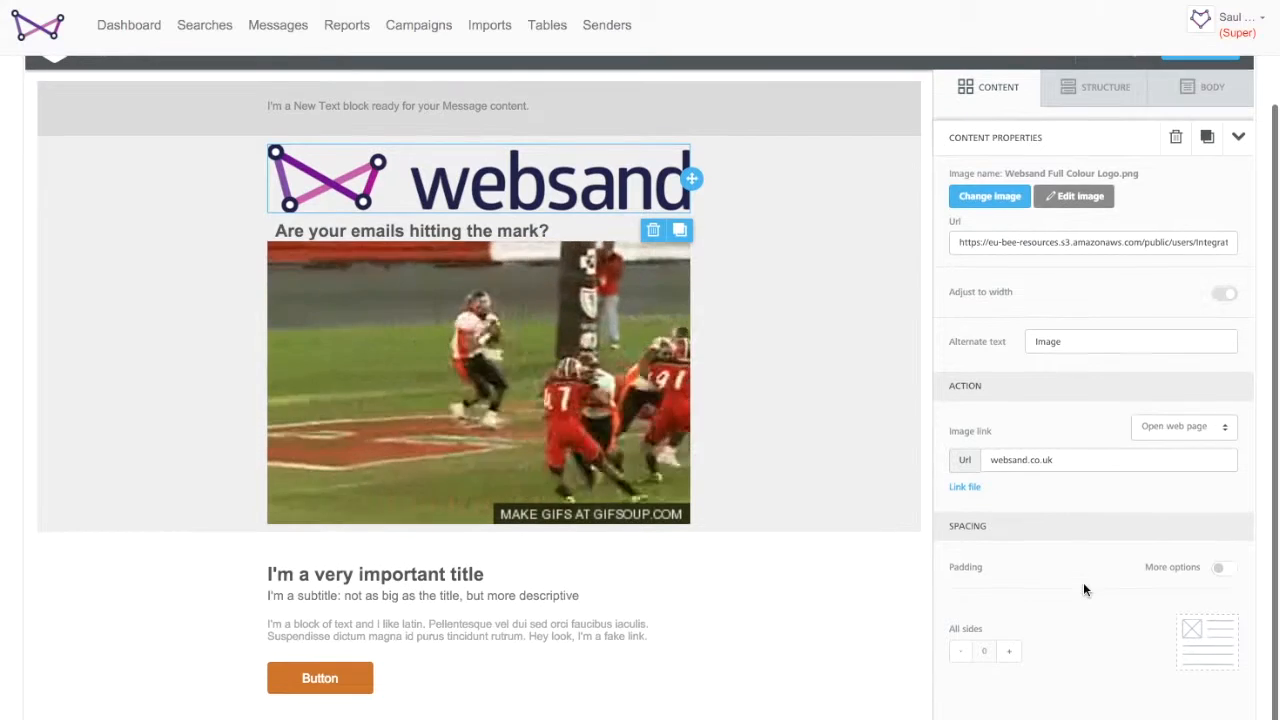
pyautogui.click(1010, 652)
pyautogui.click(1010, 652)
pyautogui.click(1010, 652)
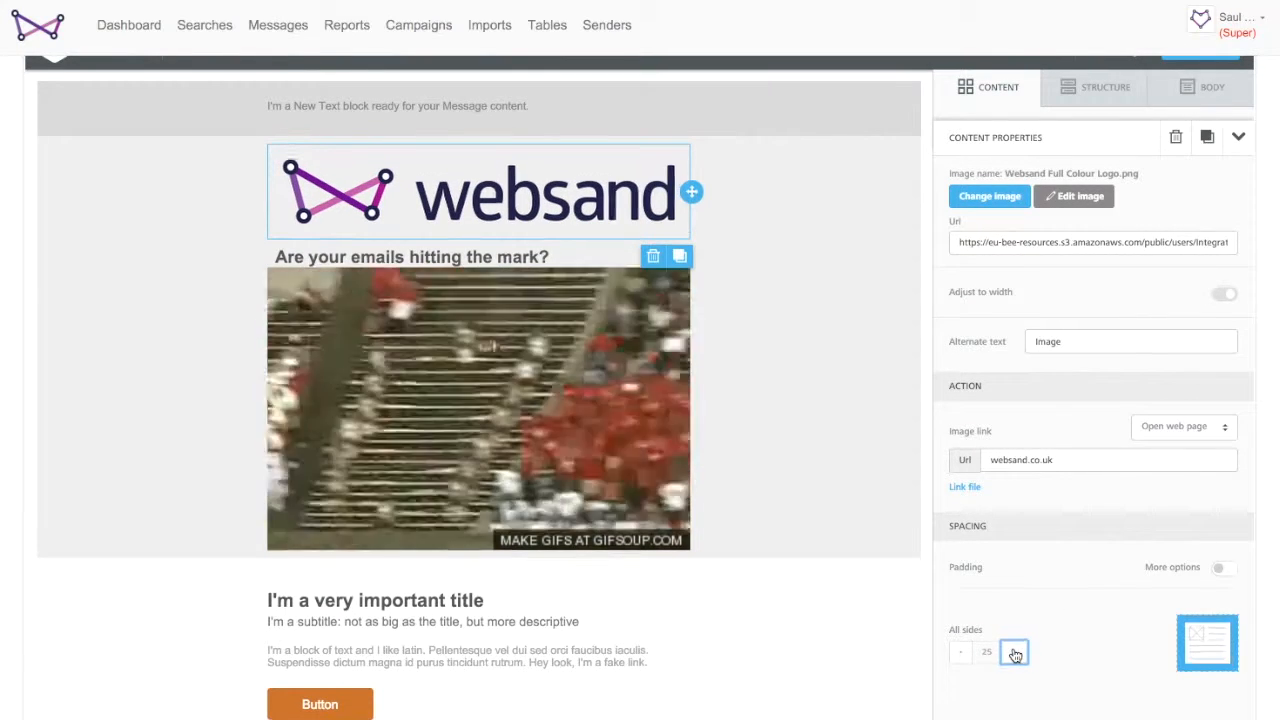
pyautogui.click(1012, 653)
pyautogui.click(1012, 653)
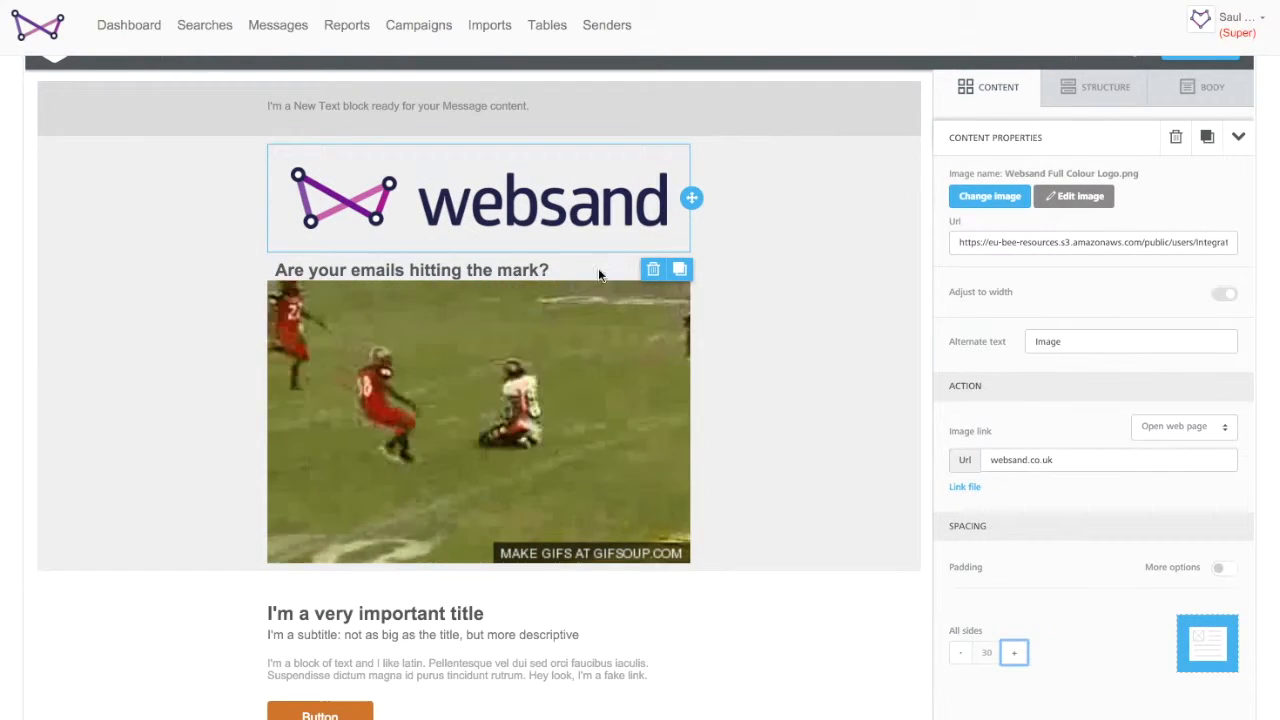
# - Give the heading block the largest line height, top padding 15 and bottom padding 20
pyautogui.click(585, 274)
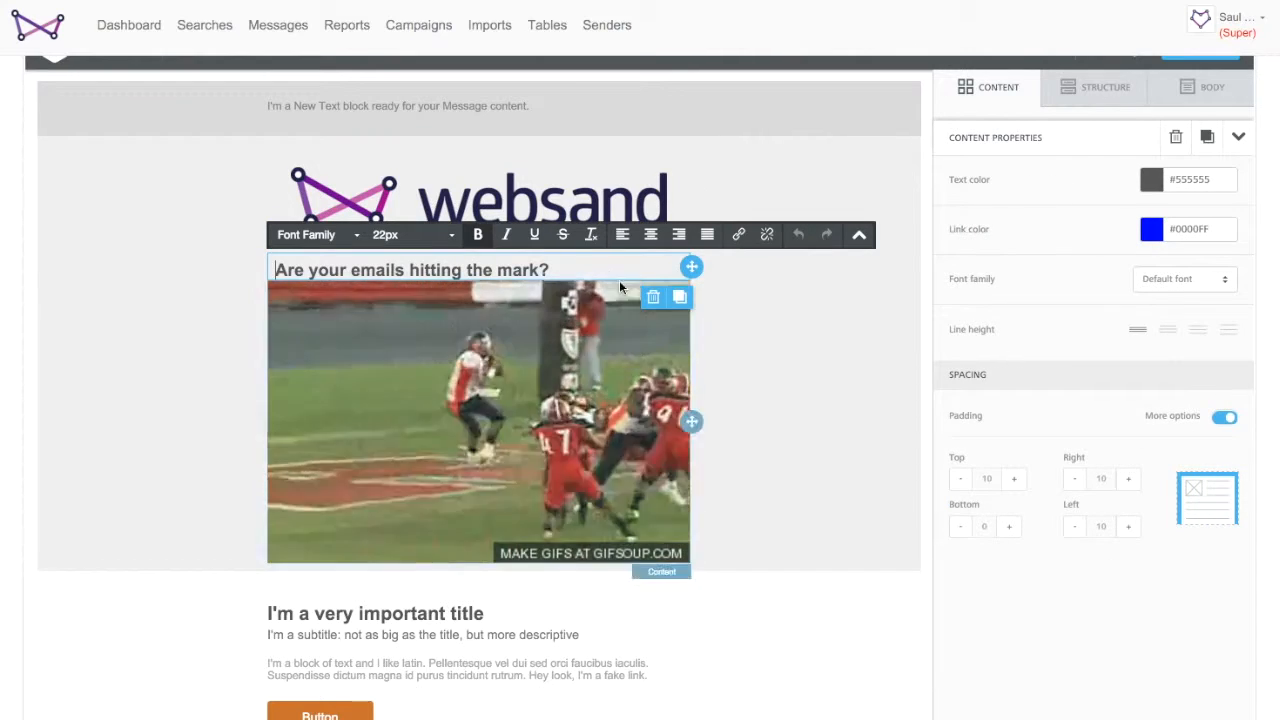
pyautogui.click(1230, 334)
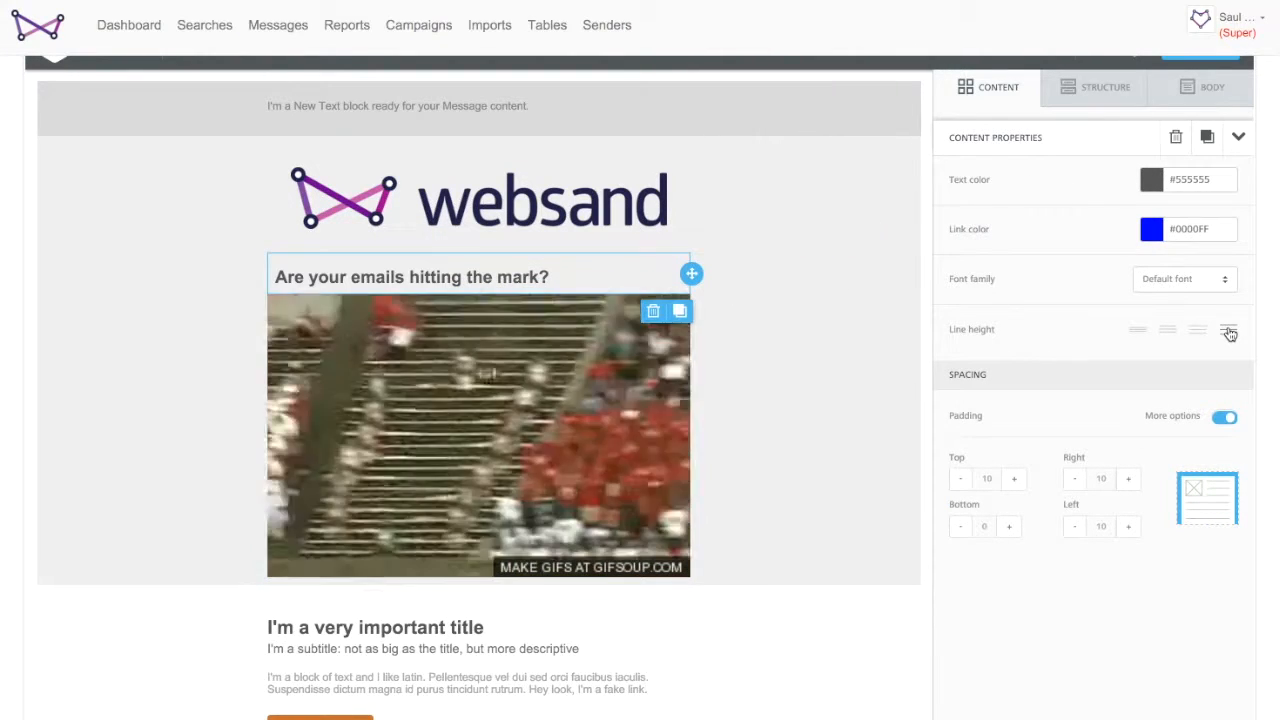
pyautogui.click(1014, 480)
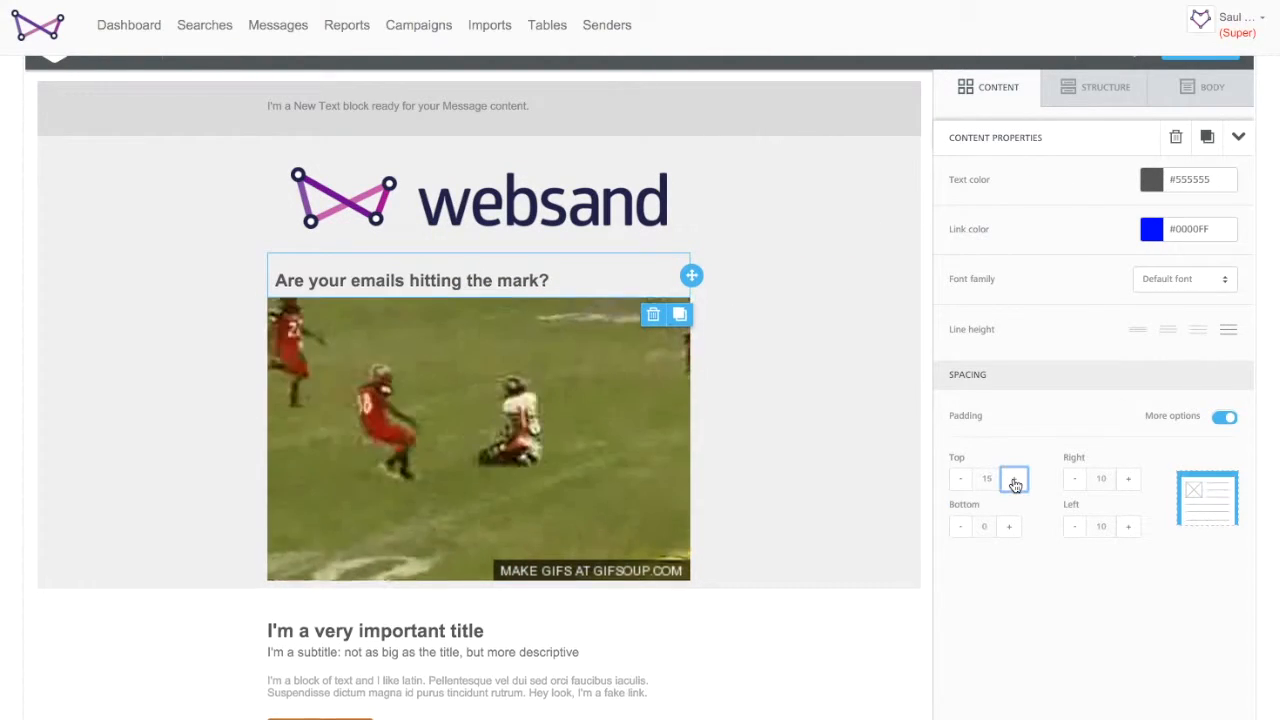
pyautogui.click(1009, 528)
pyautogui.click(1009, 528)
pyautogui.click(1009, 528)
pyautogui.click(1009, 528)
pyautogui.click(1009, 528)
pyautogui.click(1010, 530)
pyautogui.click(961, 528)
pyautogui.click(961, 528)
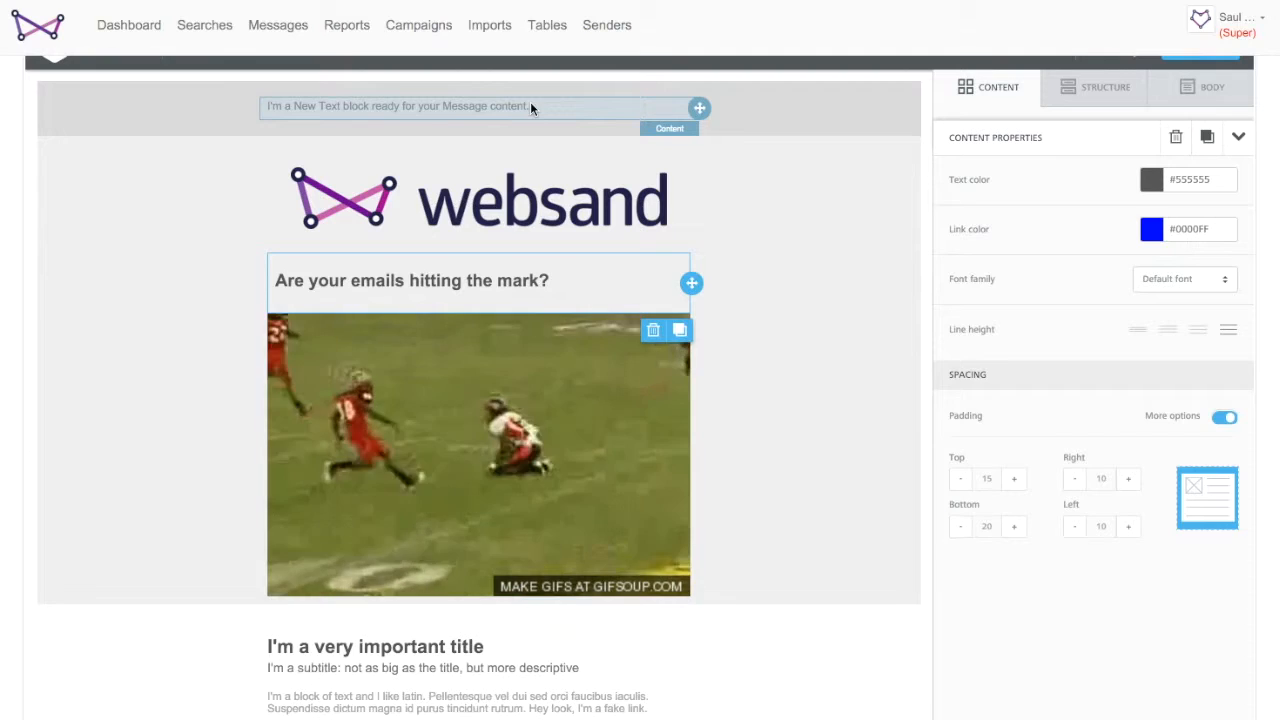
# - Replace the top text block with 'Websand is the quarterback for your email marketing'
pyautogui.click(518, 105)
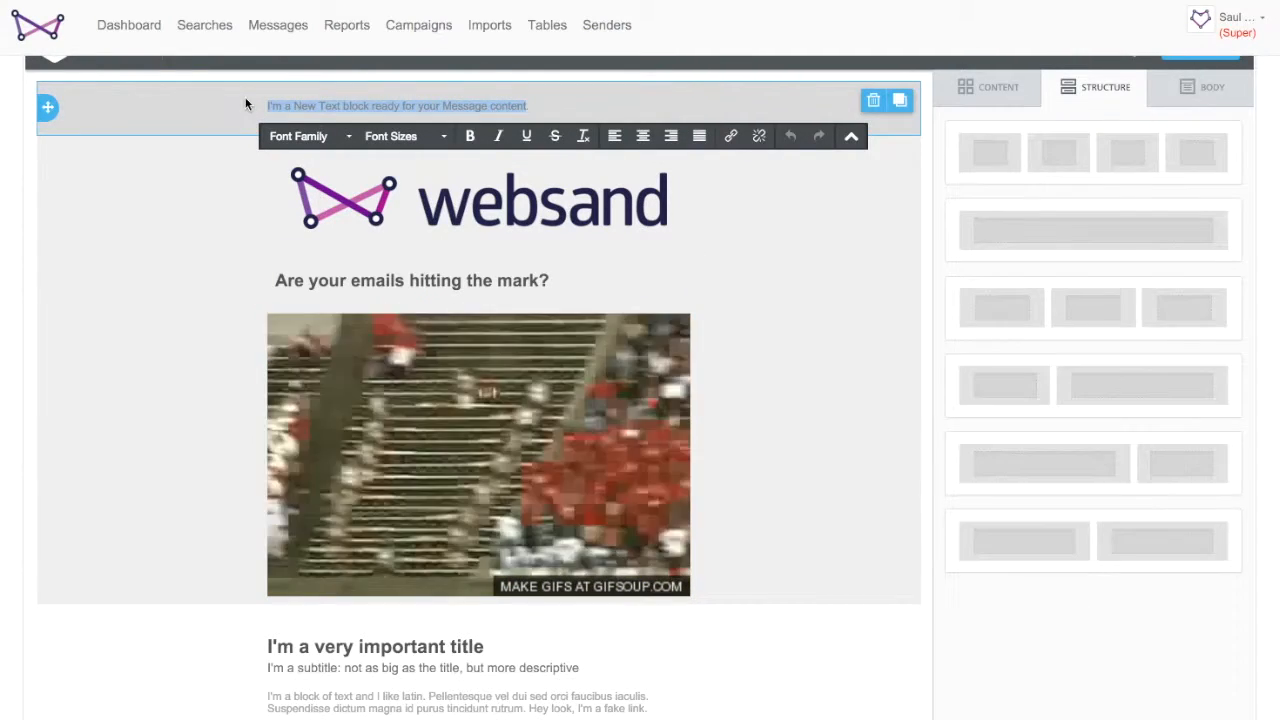
pyautogui.write('Websand is the quarterbac')
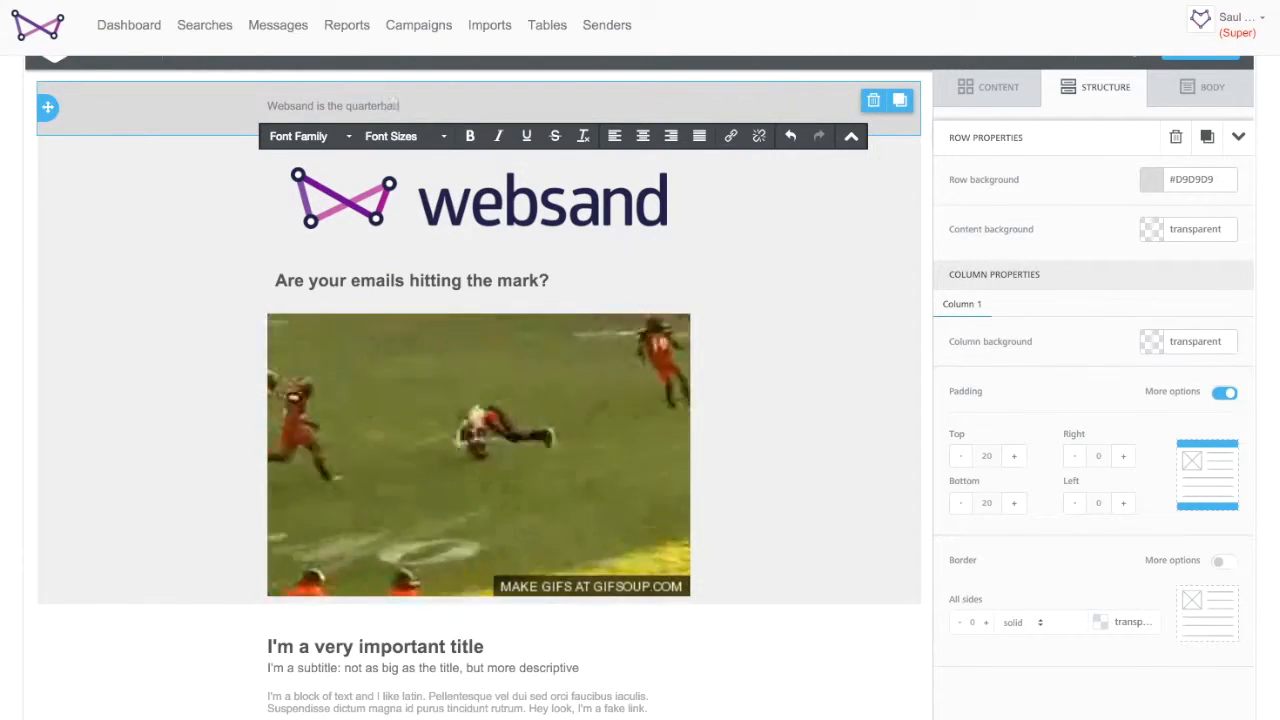
pyautogui.write('ing')
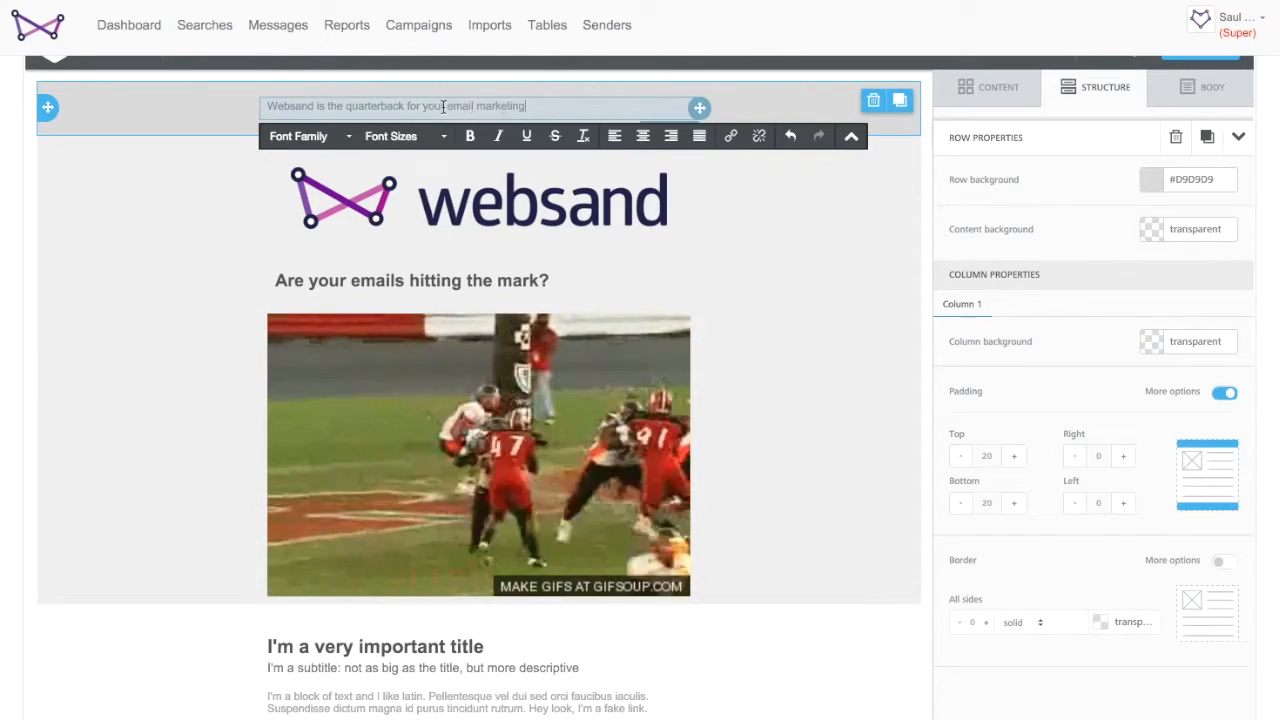
# - Edit the top text to read 'Websand is the quarterback you need to drive you to email marketing success'
pyautogui.click(484, 107)
pyautogui.click(406, 106)
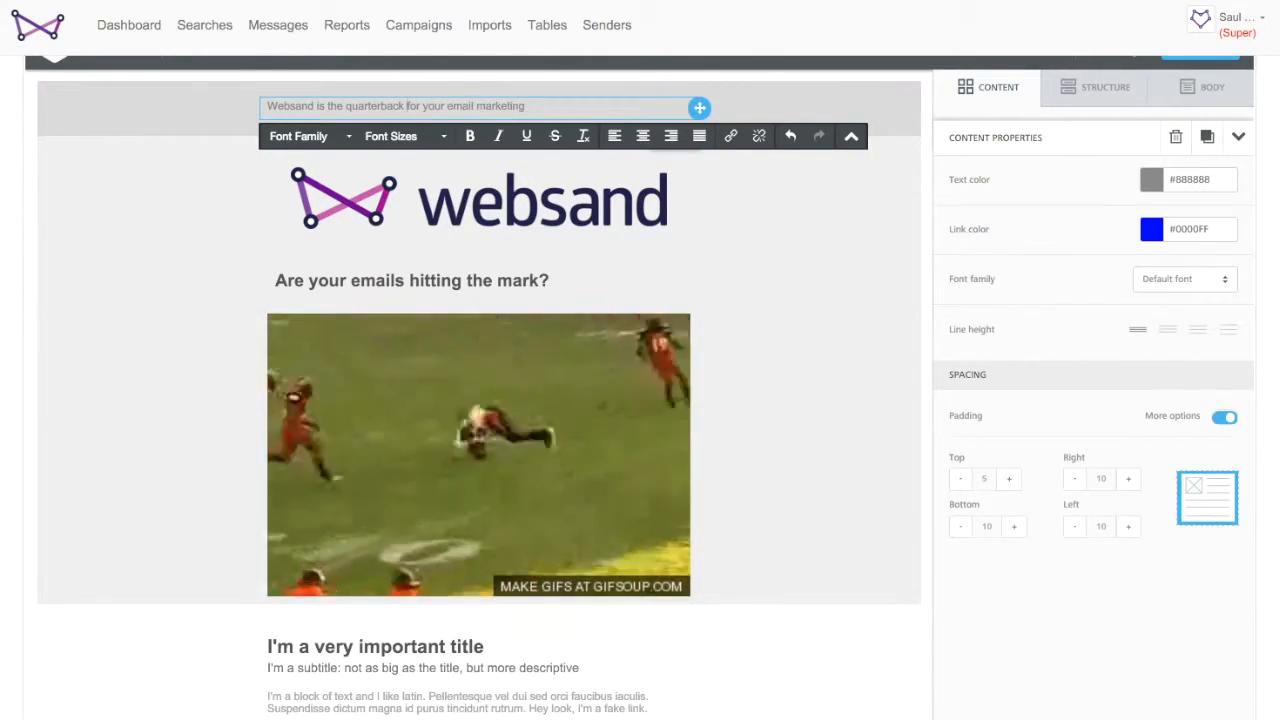
pyautogui.write('you need to drive')
pyautogui.hotkey('alt', 'shift', 'Right')
pyautogui.hotkey('alt', 'shift', 'Right')
pyautogui.hotkey('alt', 'shift', 'Left')
pyautogui.press('BackSpace')
pyautogui.hotkey('alt', 'Right')
pyautogui.press('BackSpace')
pyautogui.write('to')
pyautogui.press('End')
pyautogui.write('success')
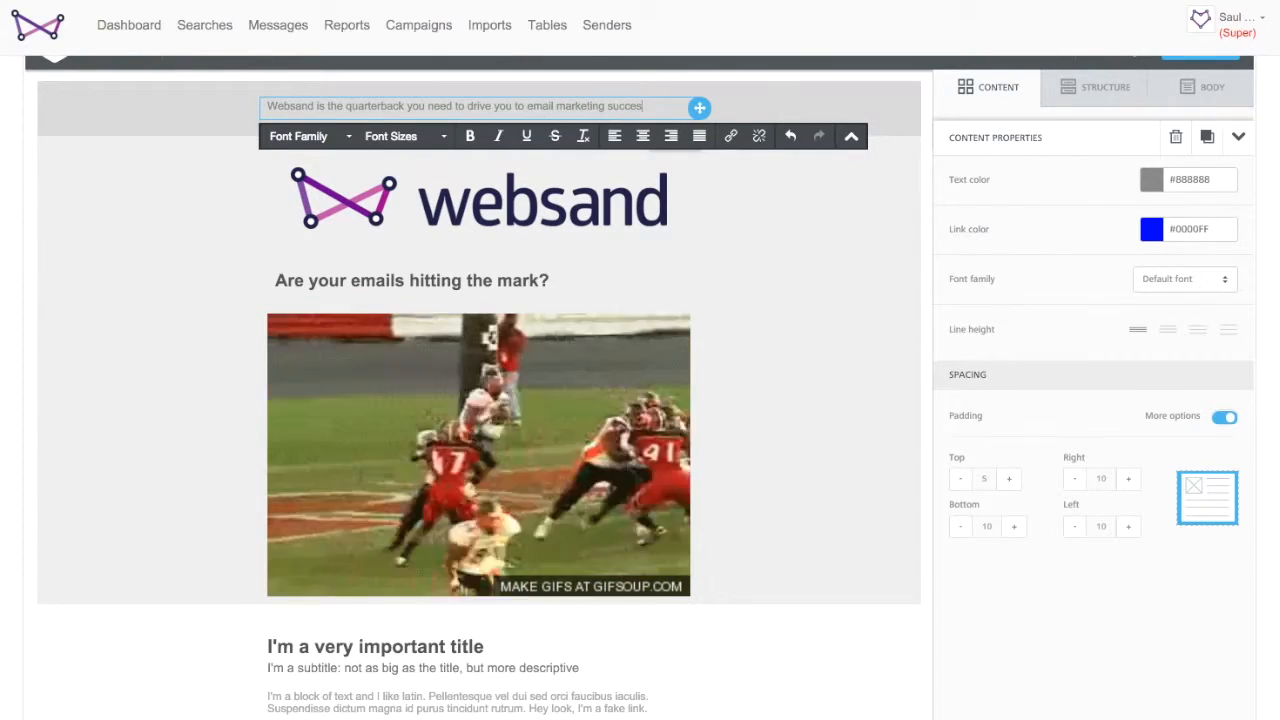
# - Try to set the top text's font to Arial at 24px without selecting it
pyautogui.click(315, 138)
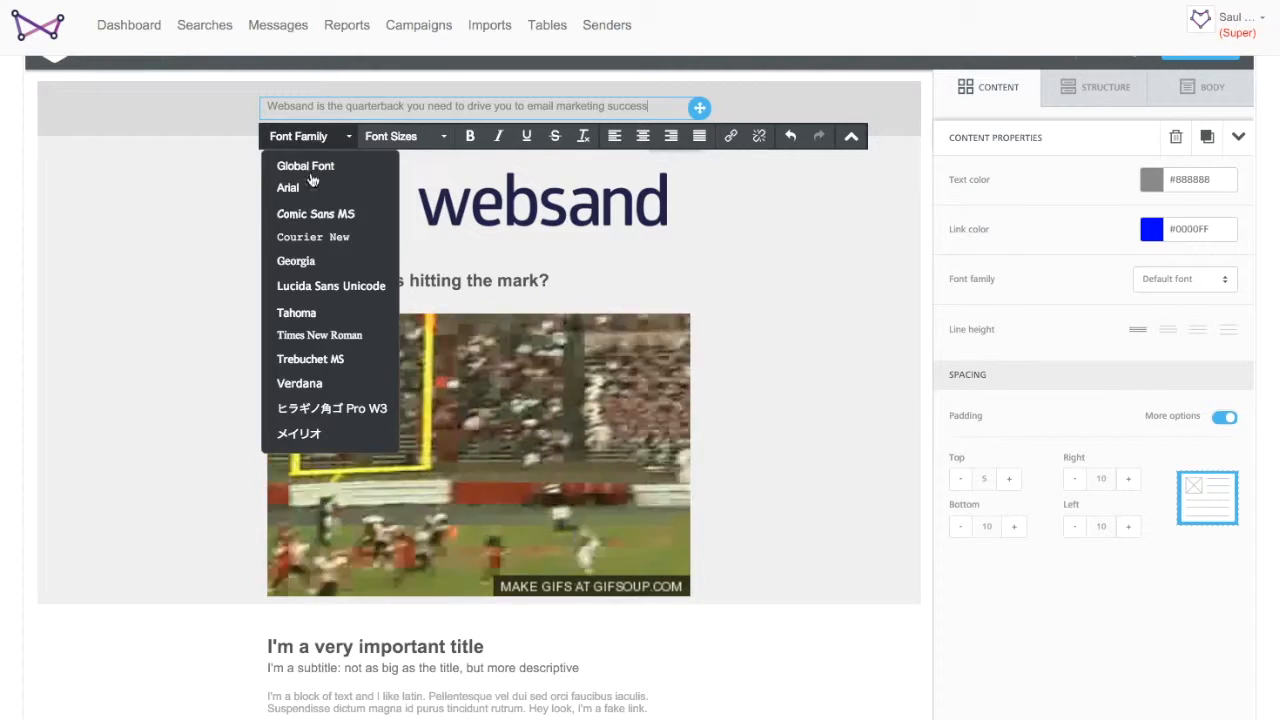
pyautogui.click(290, 182)
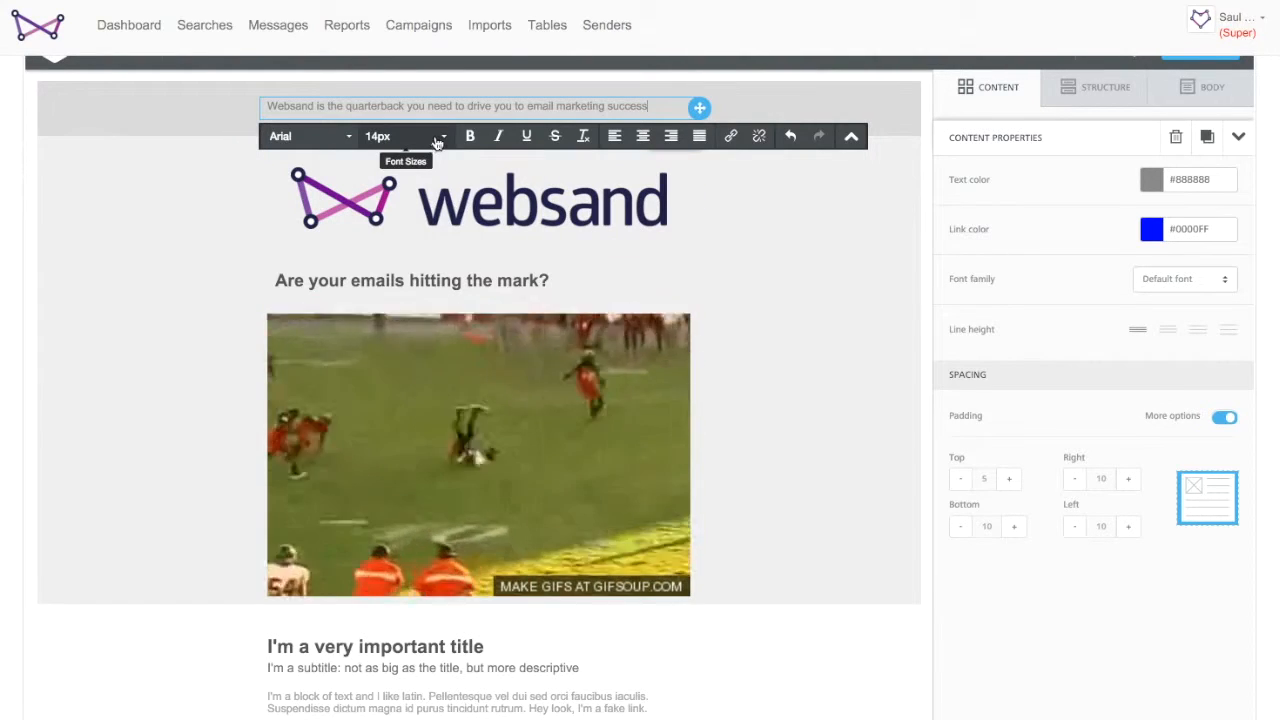
pyautogui.click(432, 136)
pyautogui.click(397, 399)
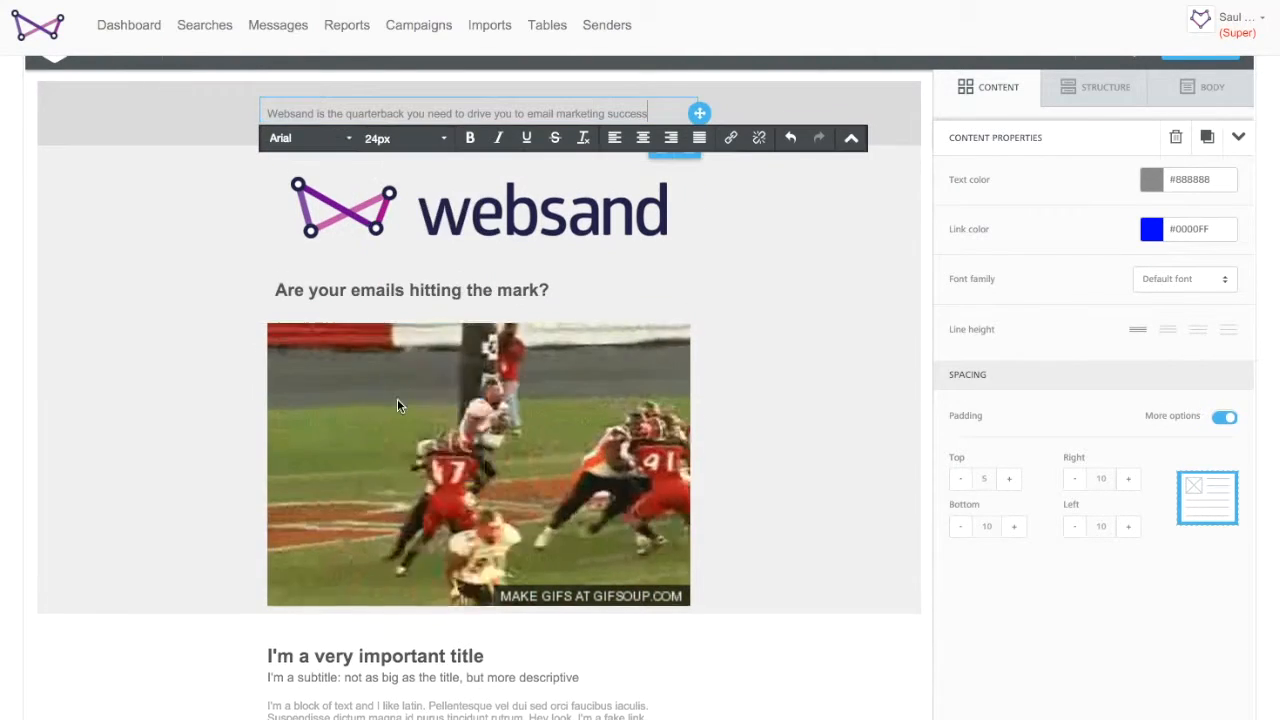
# - Set the whole top text to Arial 24px and choose the second line-height option
pyautogui.moveTo(658, 110); pyautogui.dragTo(265, 103)
pyautogui.click(438, 140)
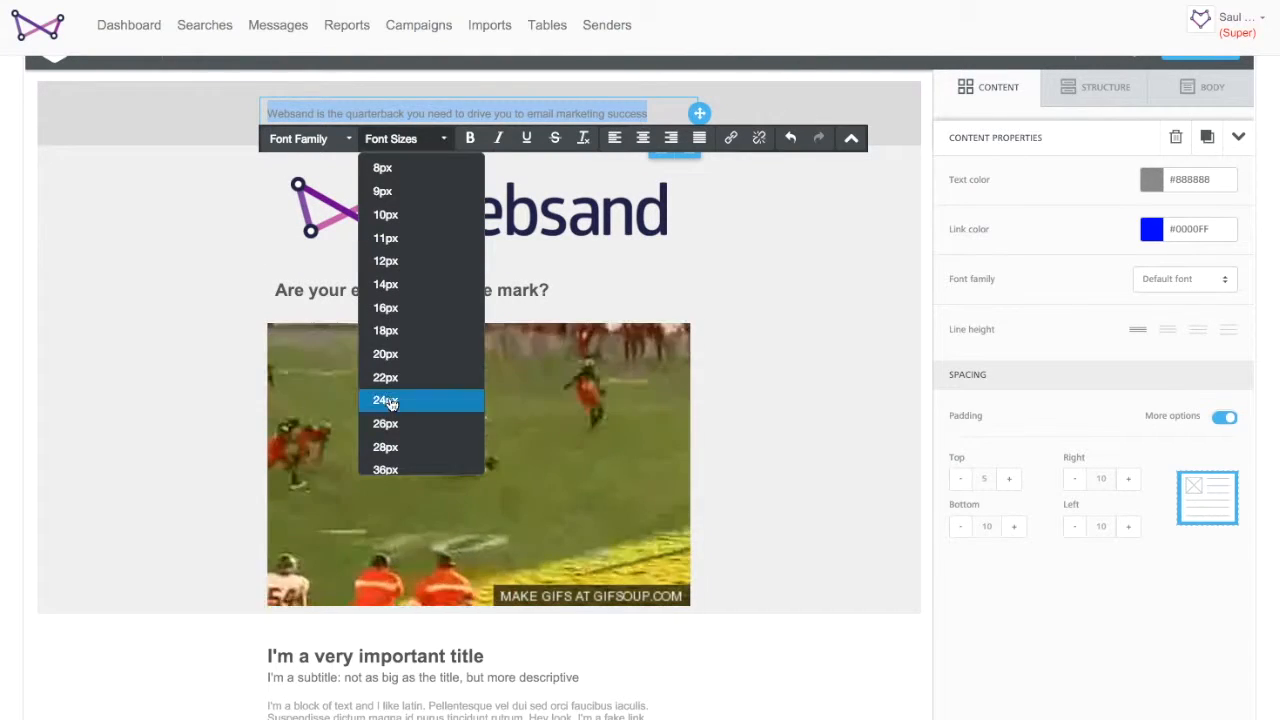
pyautogui.click(397, 399)
pyautogui.click(298, 160)
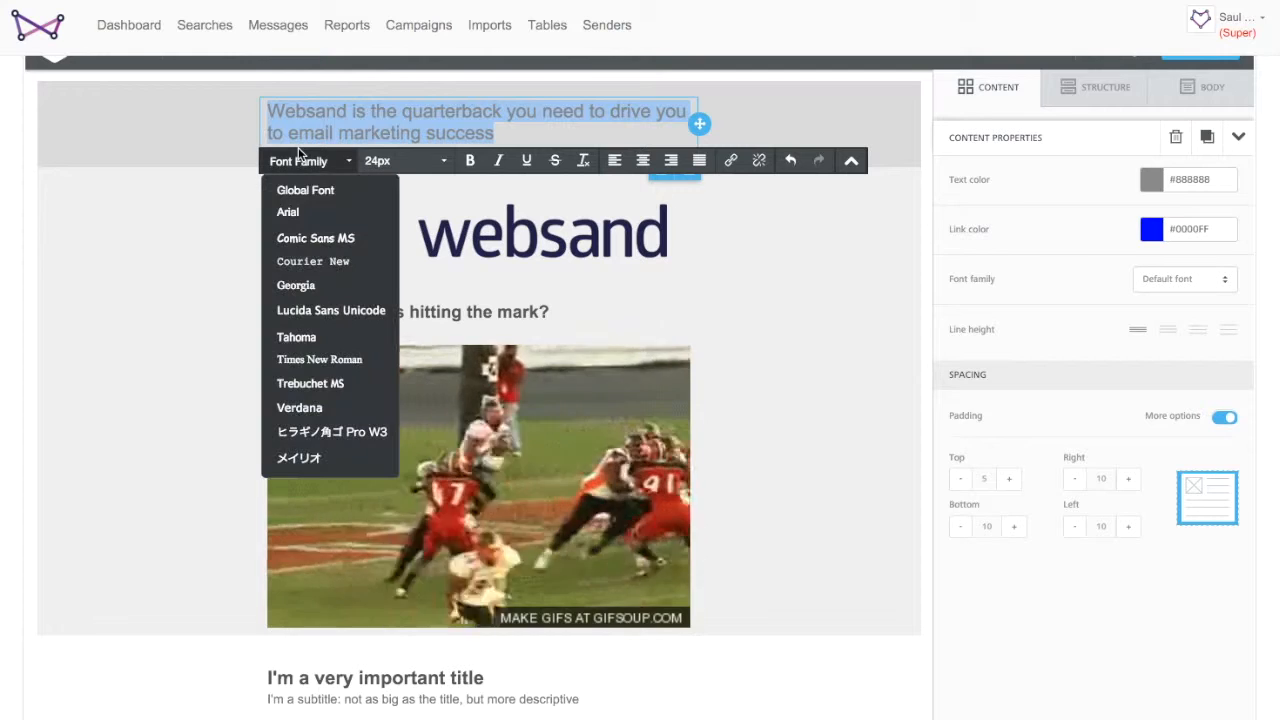
pyautogui.click(290, 208)
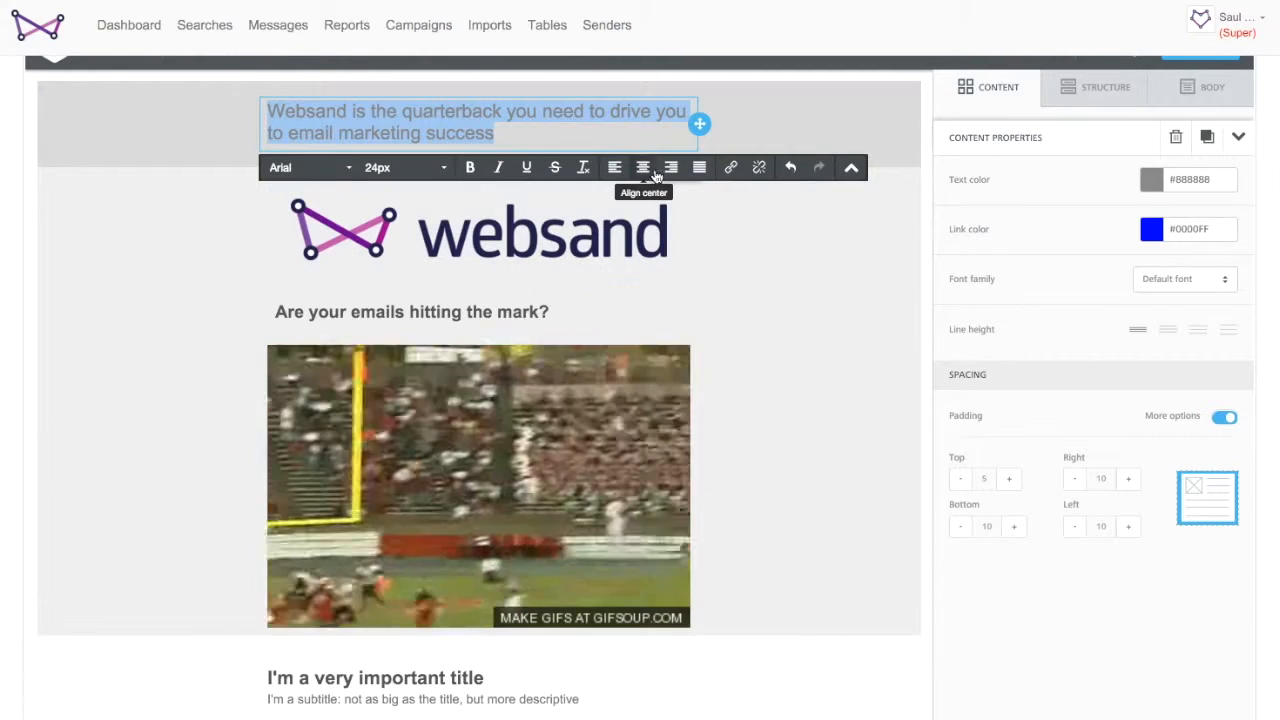
pyautogui.click(1167, 329)
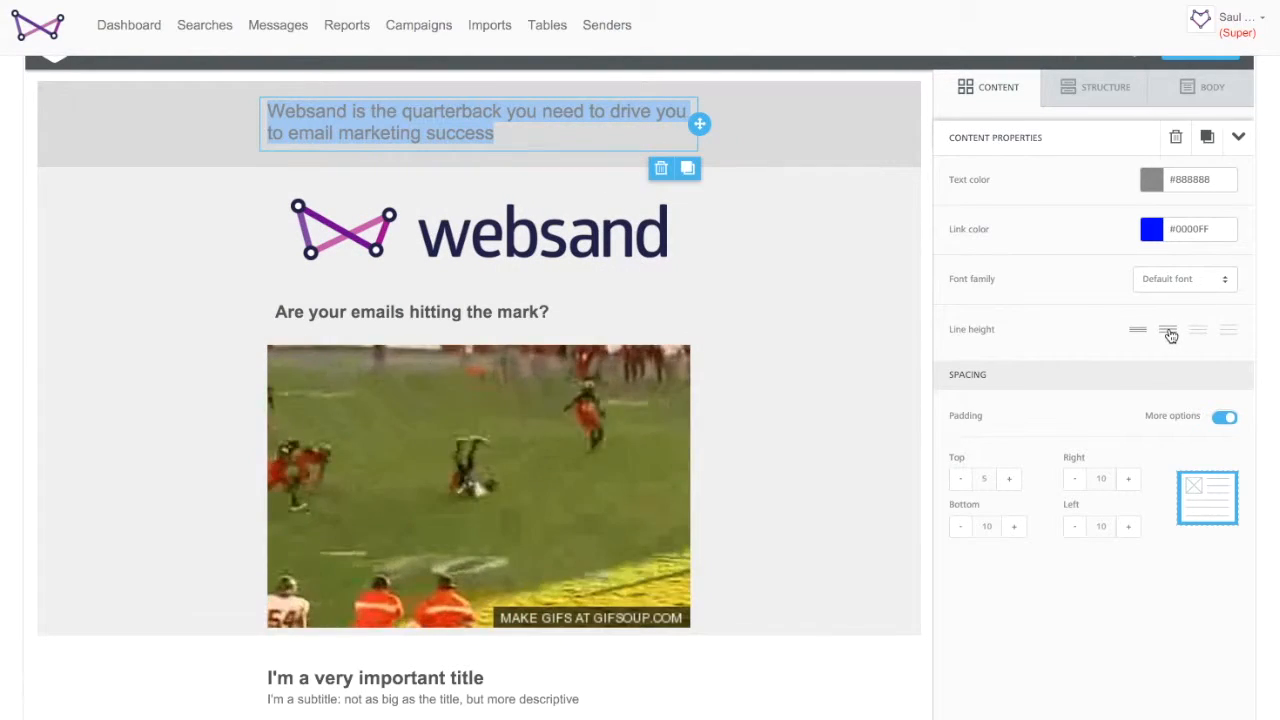
pyautogui.click(793, 243)
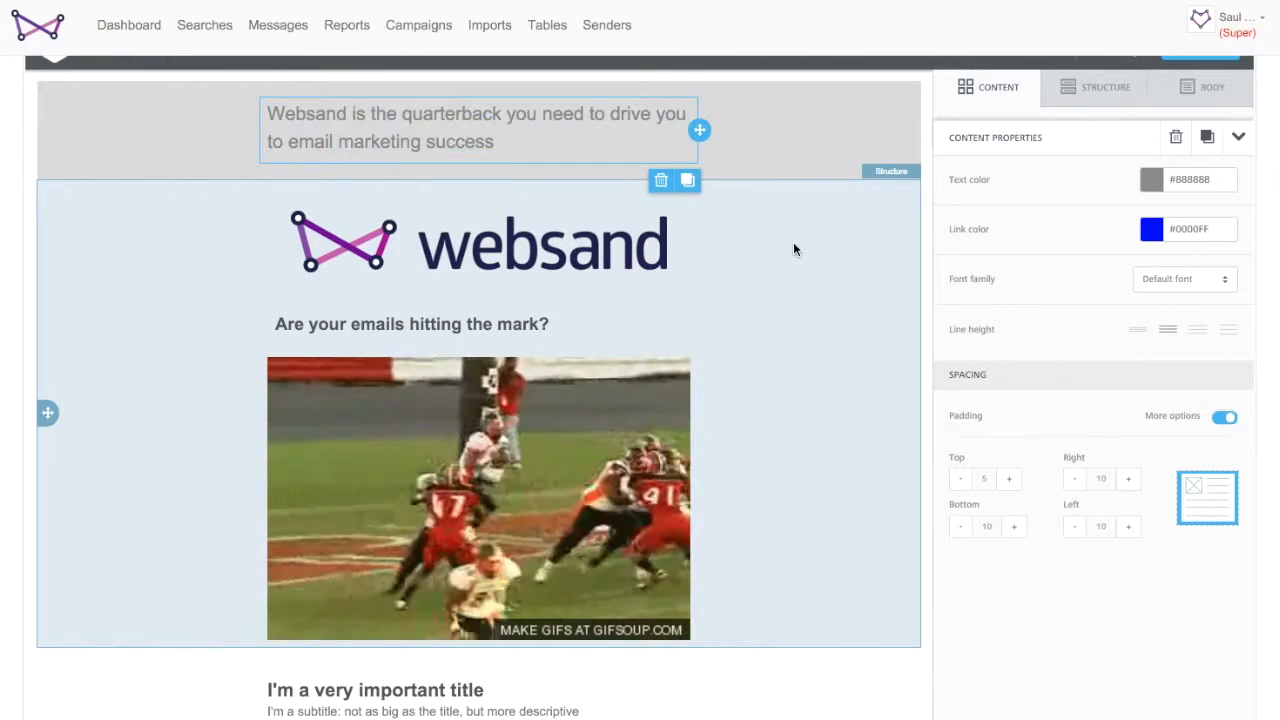
# - Replace the body text block with 'Websand is awesome, it really makes a huge difference to our customer engagement and since we've started using it, our sales have gone through the roof.'
pyautogui.scroll(-2, 500, 278)
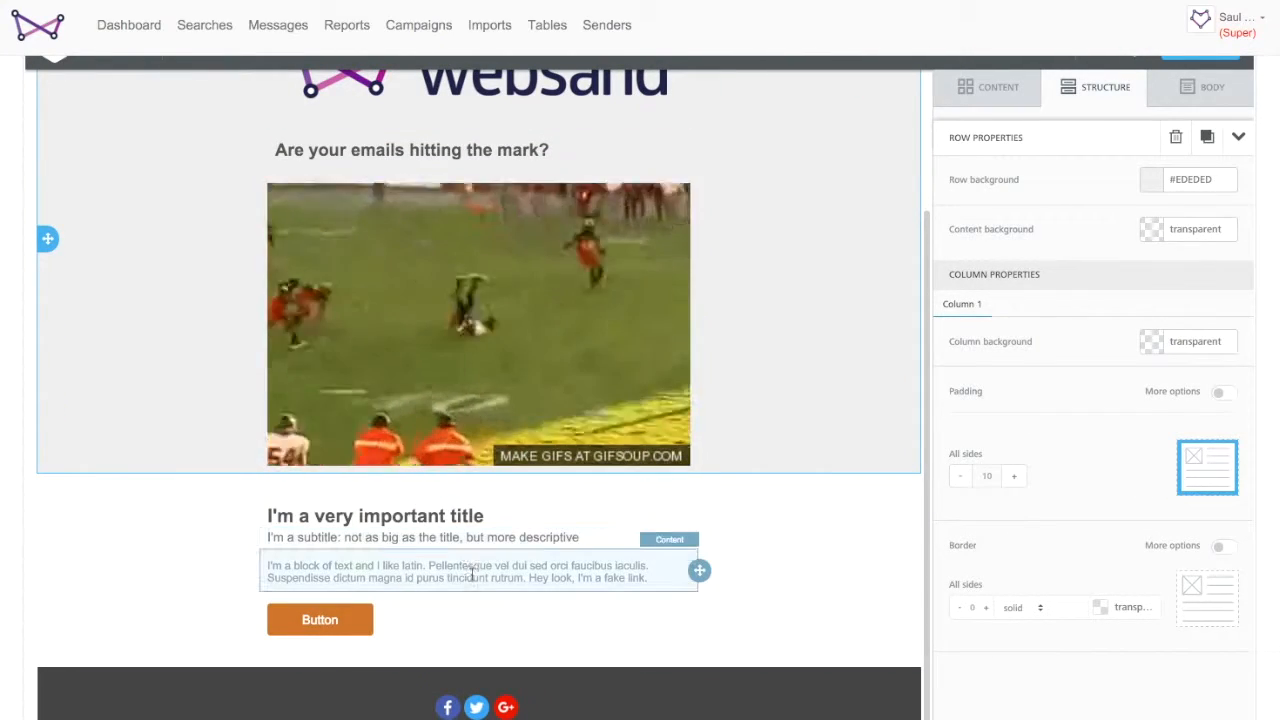
pyautogui.click(474, 566)
pyautogui.moveTo(651, 580); pyautogui.dragTo(256, 563)
pyautogui.write('web')
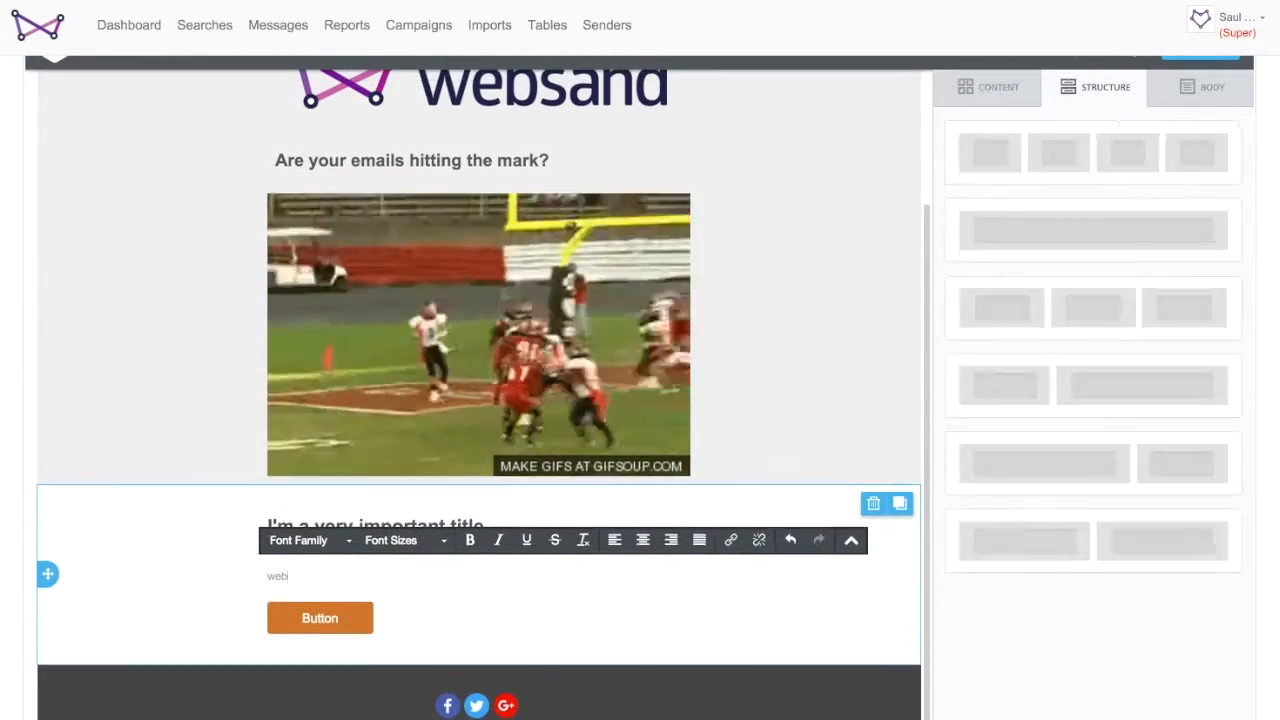
pyautogui.write('sand is awesome. it rea')
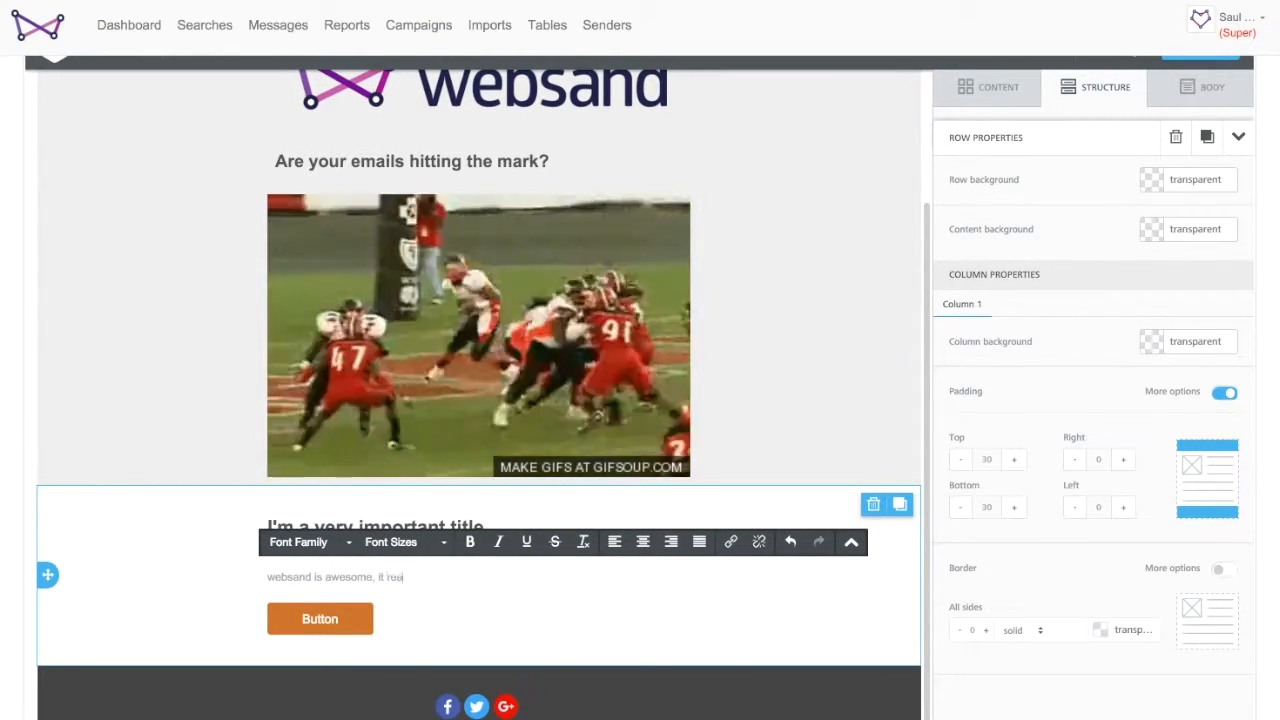
pyautogui.write('lly makes a huge diff')
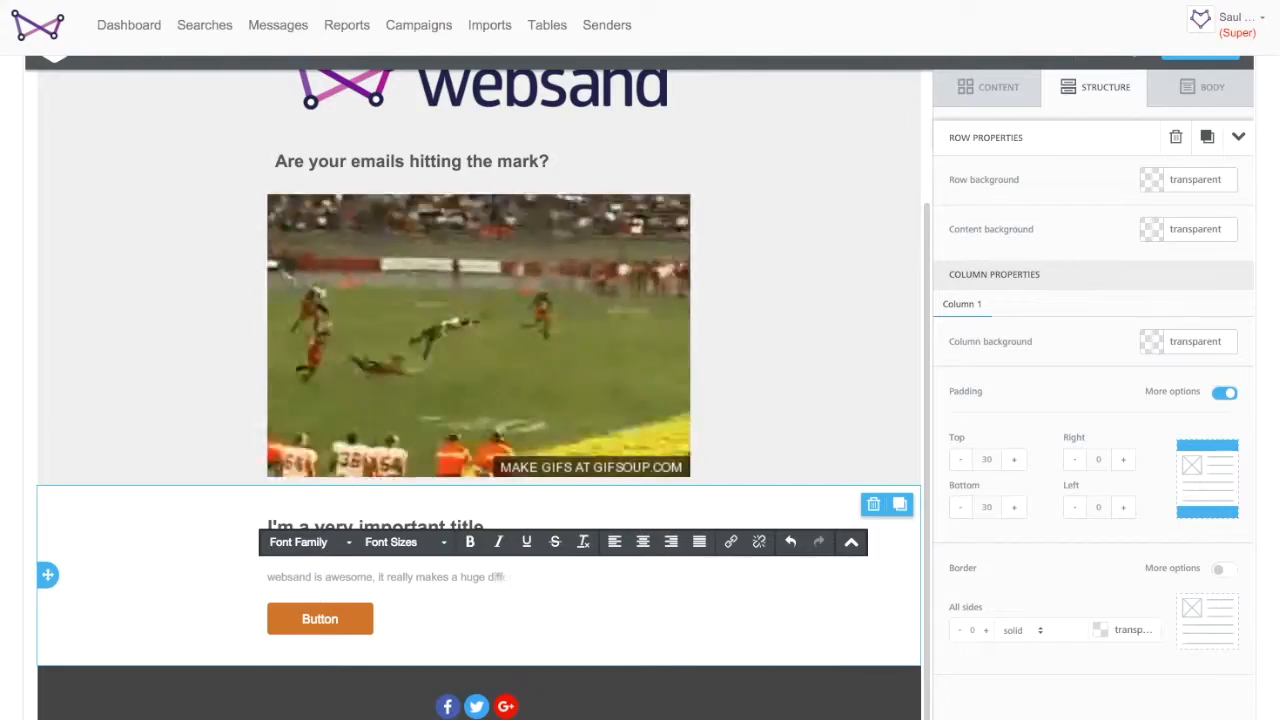
pyautogui.write('erence to our customer engagement and as')
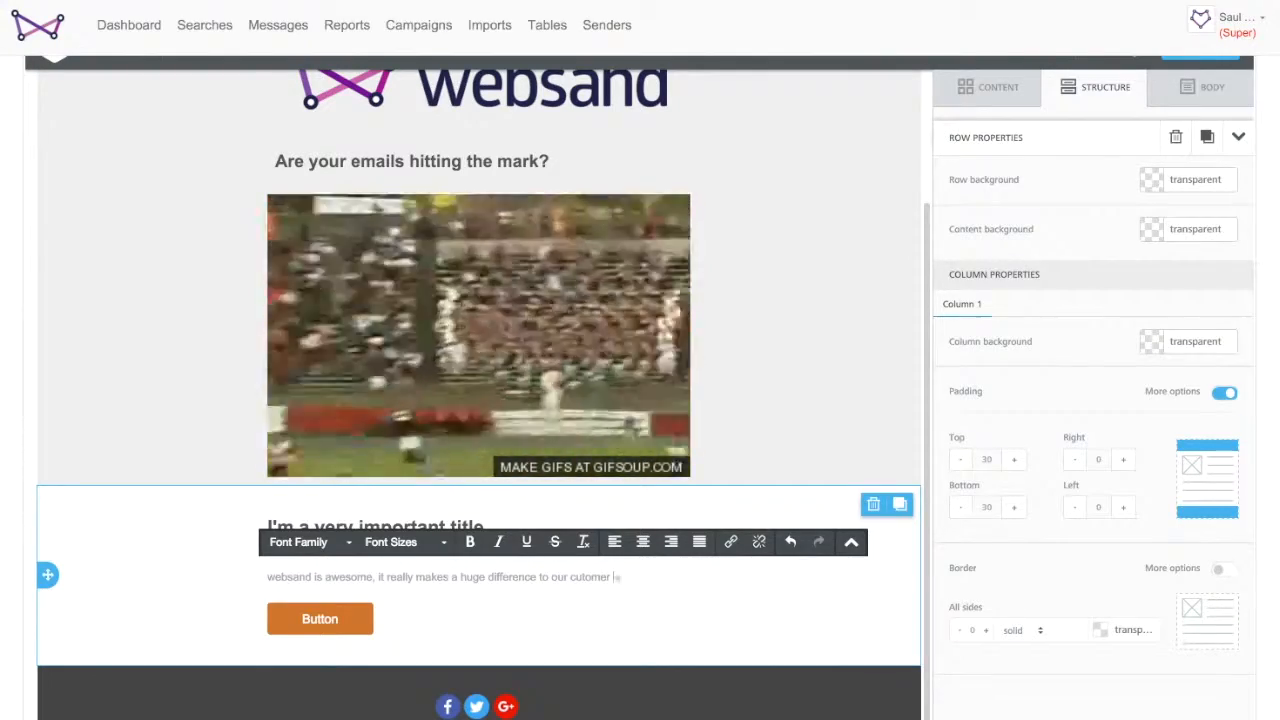
pyautogui.press('BackSpace')
pyautogui.press('BackSpace')
pyautogui.press('BackSpace')
pyautogui.write("since we've started using it, our sales have con")
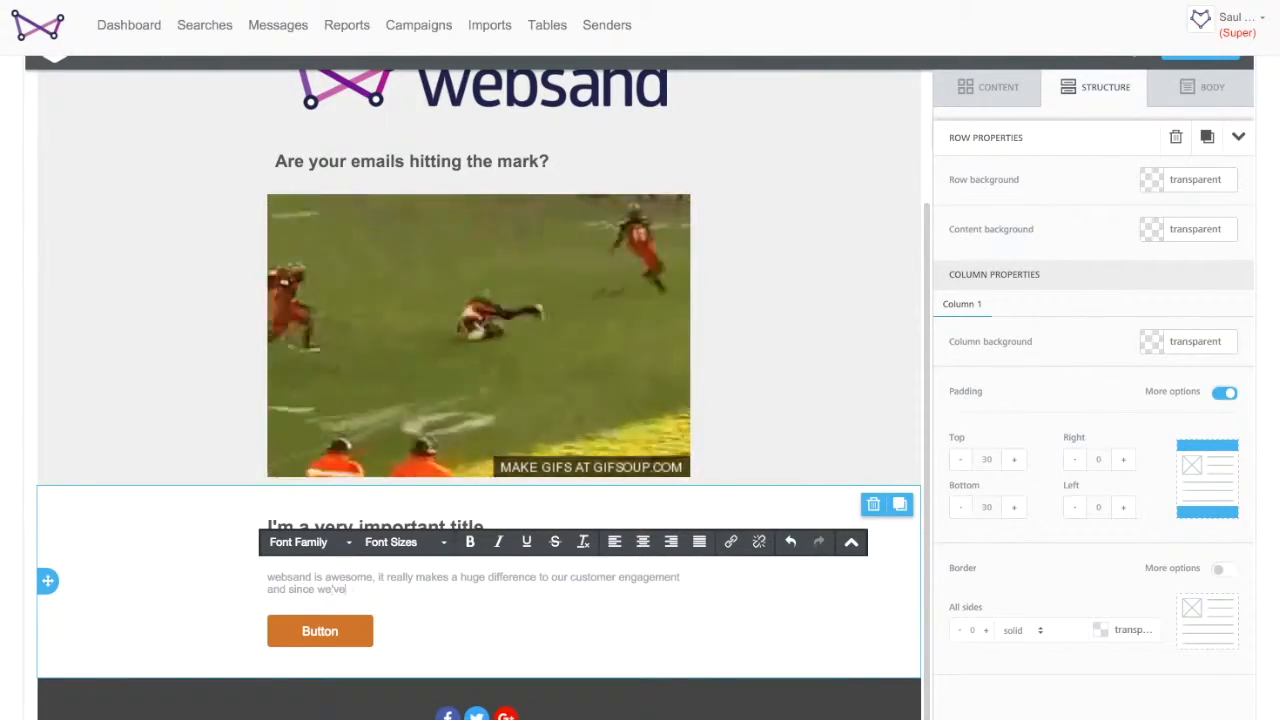
pyautogui.press('BackSpace')
pyautogui.press('BackSpace')
pyautogui.press('BackSpace')
pyautogui.write('gone through the roof.')
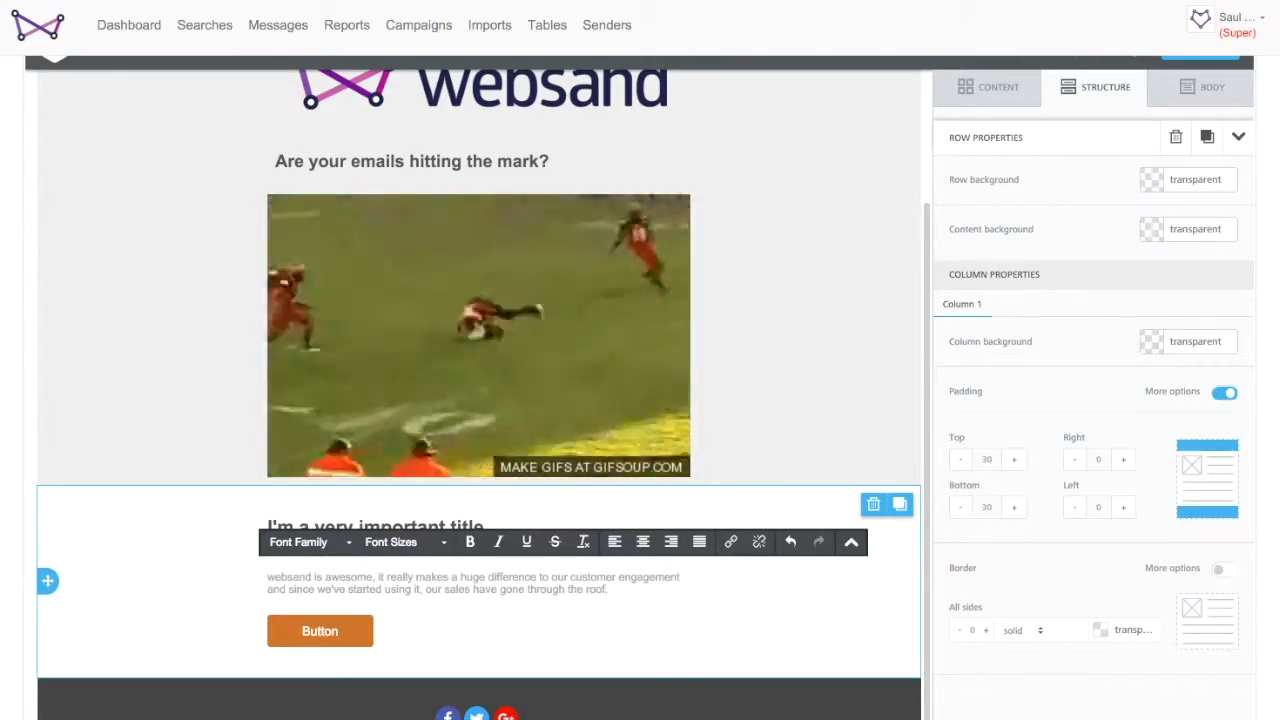
pyautogui.click(269, 577)
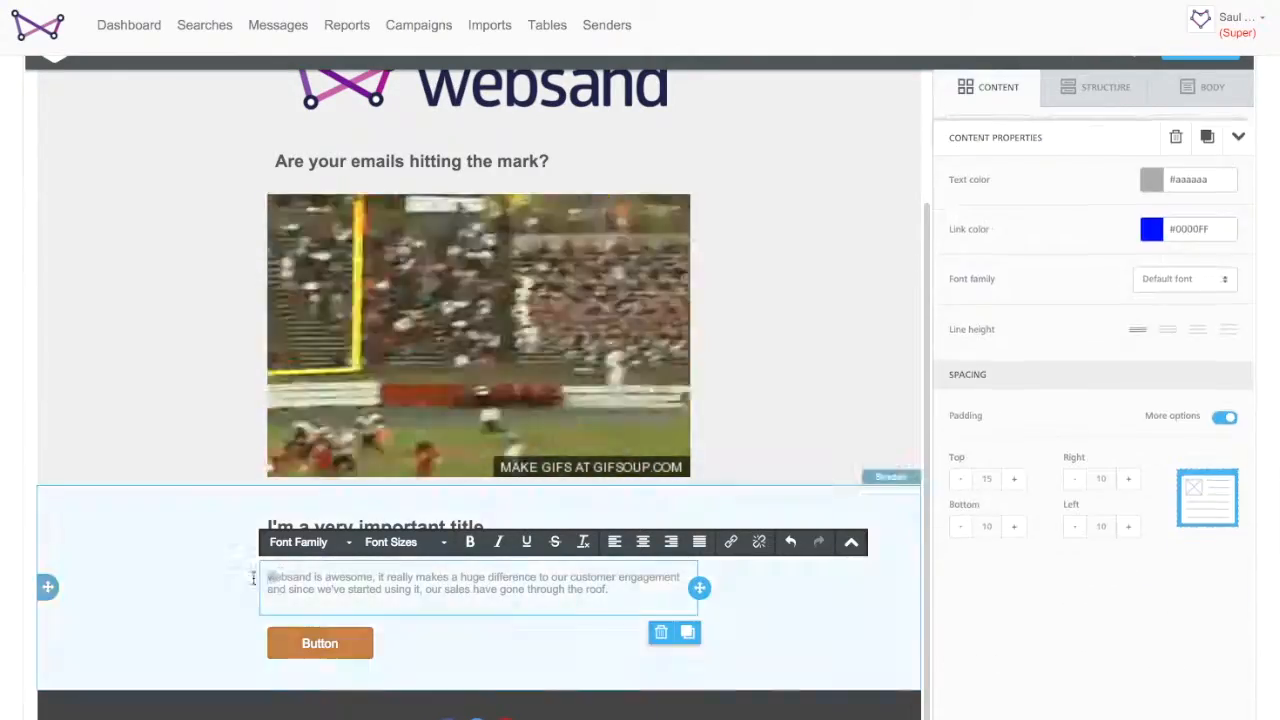
# - Change the subtitle to 'Here's what one of our customers said...'
pyautogui.click(268, 549)
pyautogui.write('Here')
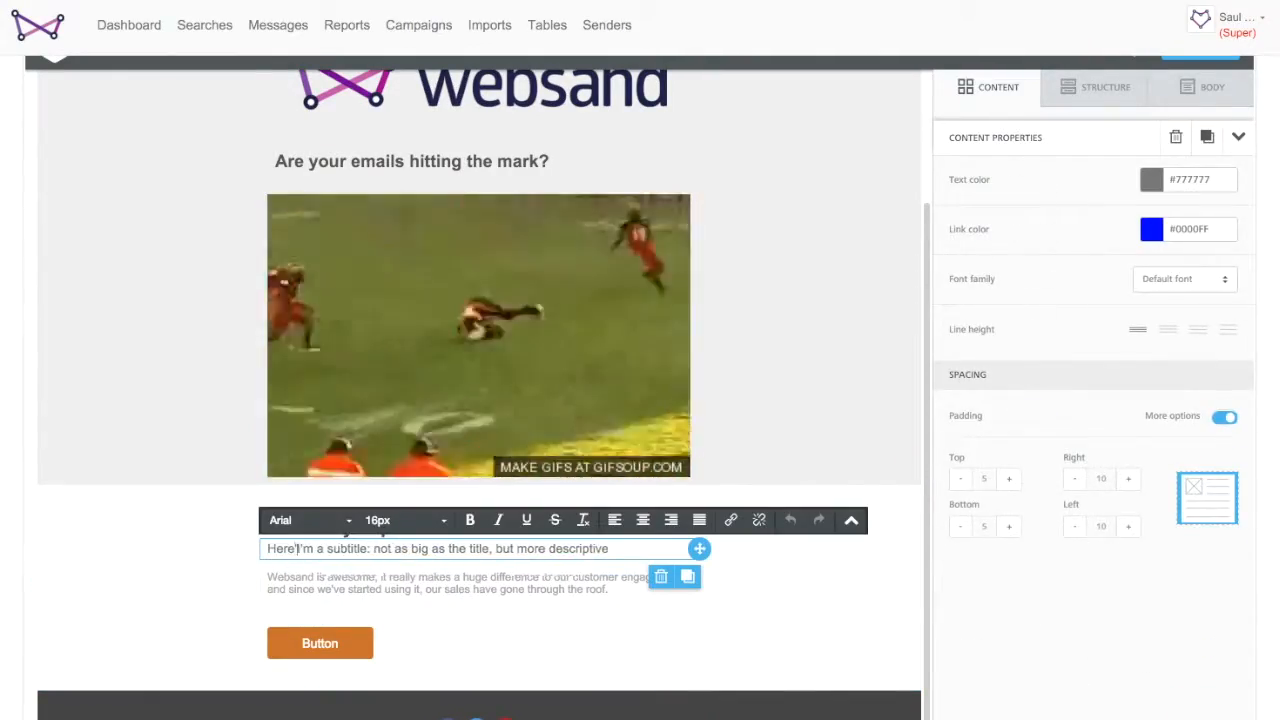
pyautogui.write("'s what one of our custoemrs ")
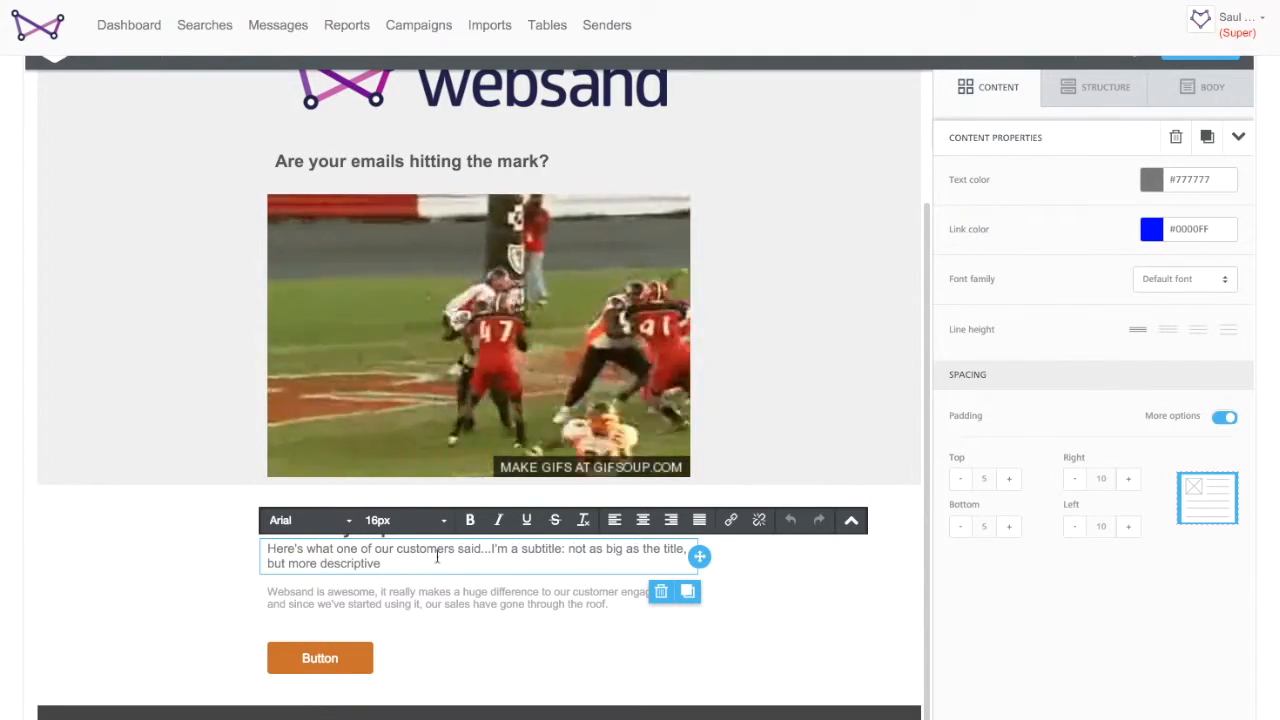
pyautogui.write('said...')
pyautogui.keyDown('shift'); pyautogui.click(396, 563); pyautogui.keyUp('shift')
pyautogui.press('BackSpace')
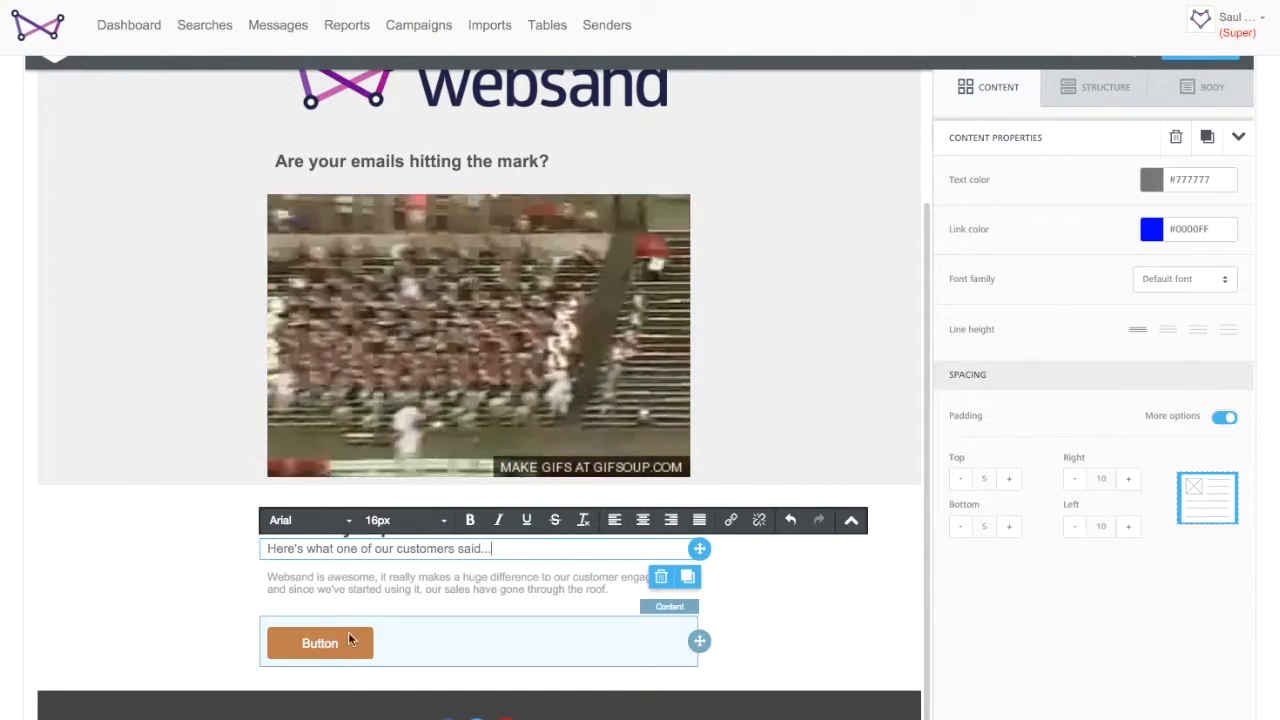
# - Relabel the button as 'Sign up for a demo now'
pyautogui.click(338, 645)
pyautogui.moveTo(340, 645); pyautogui.dragTo(296, 645)
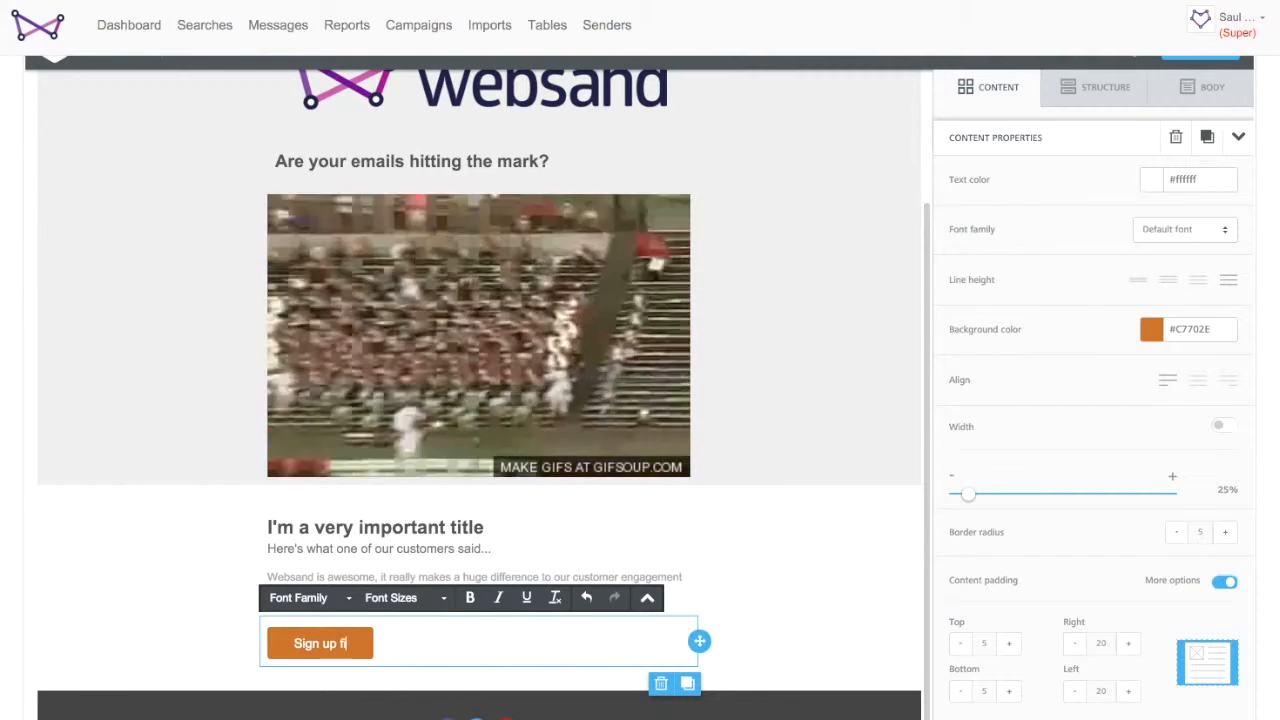
pyautogui.write('Sign up for a demo now')
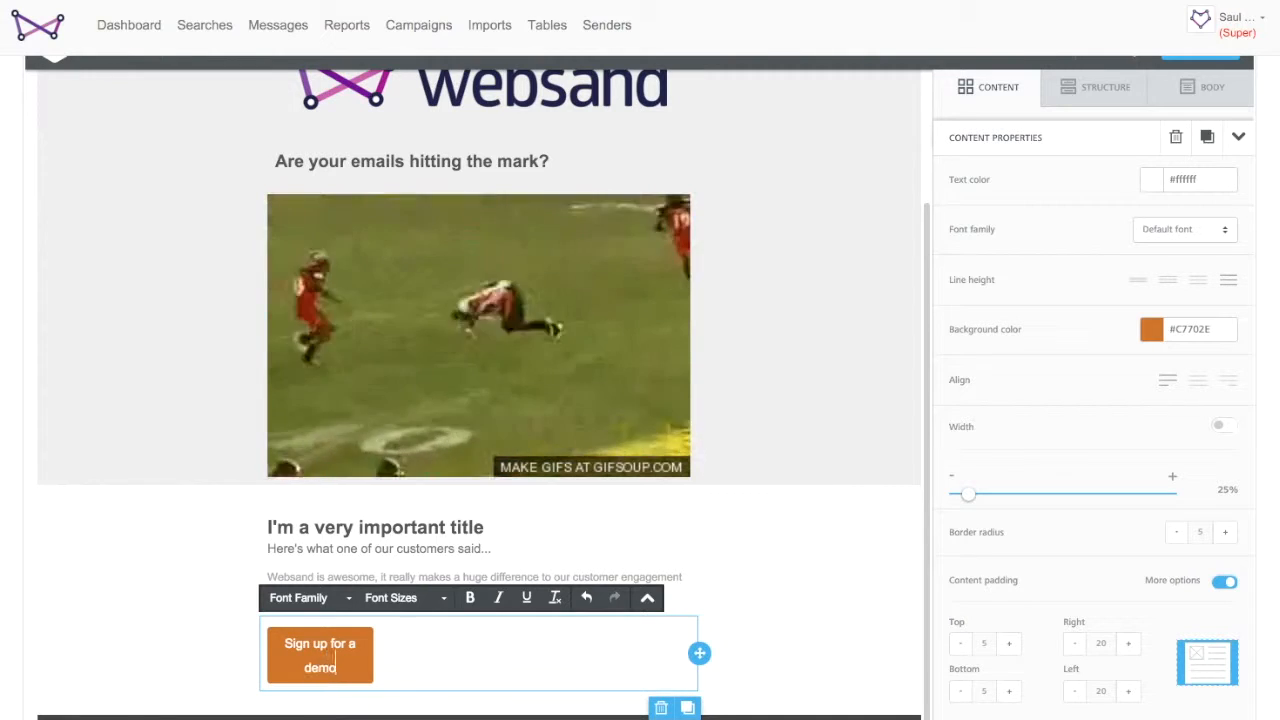
# - Set the button's width to 55% and center-align it
pyautogui.click(968, 496)
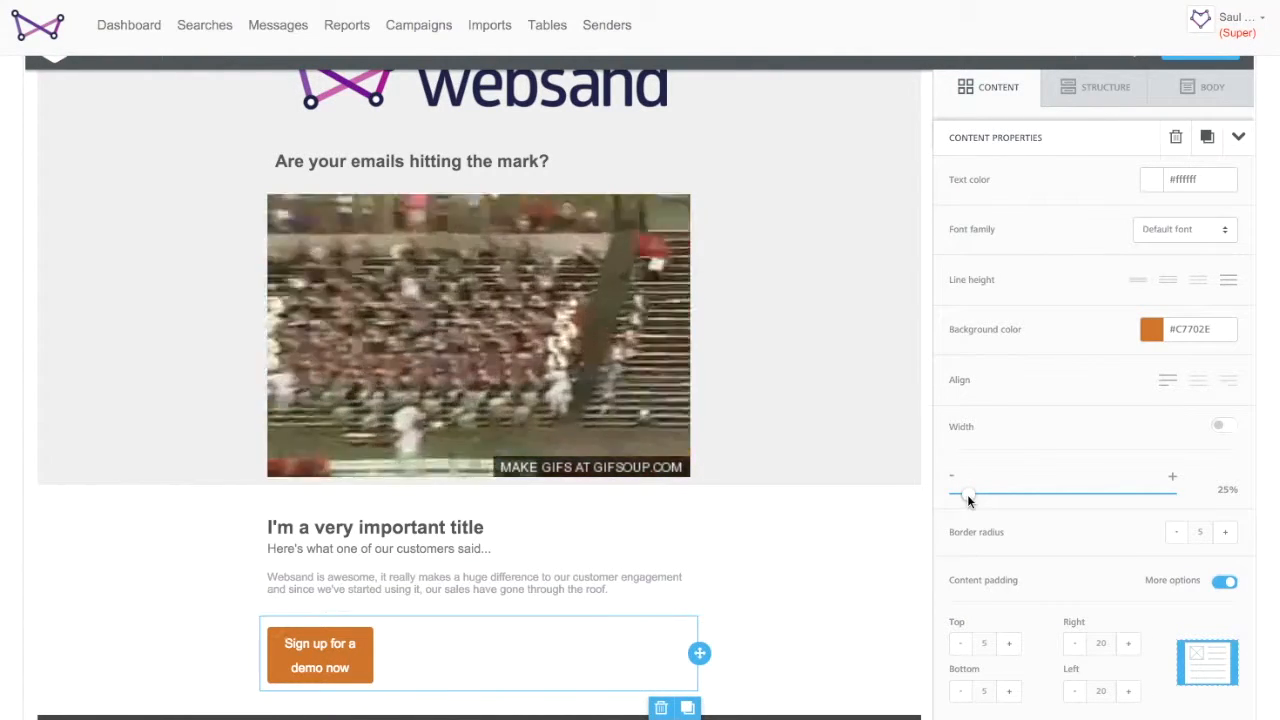
pyautogui.moveTo(1000, 497); pyautogui.dragTo(1022, 493)
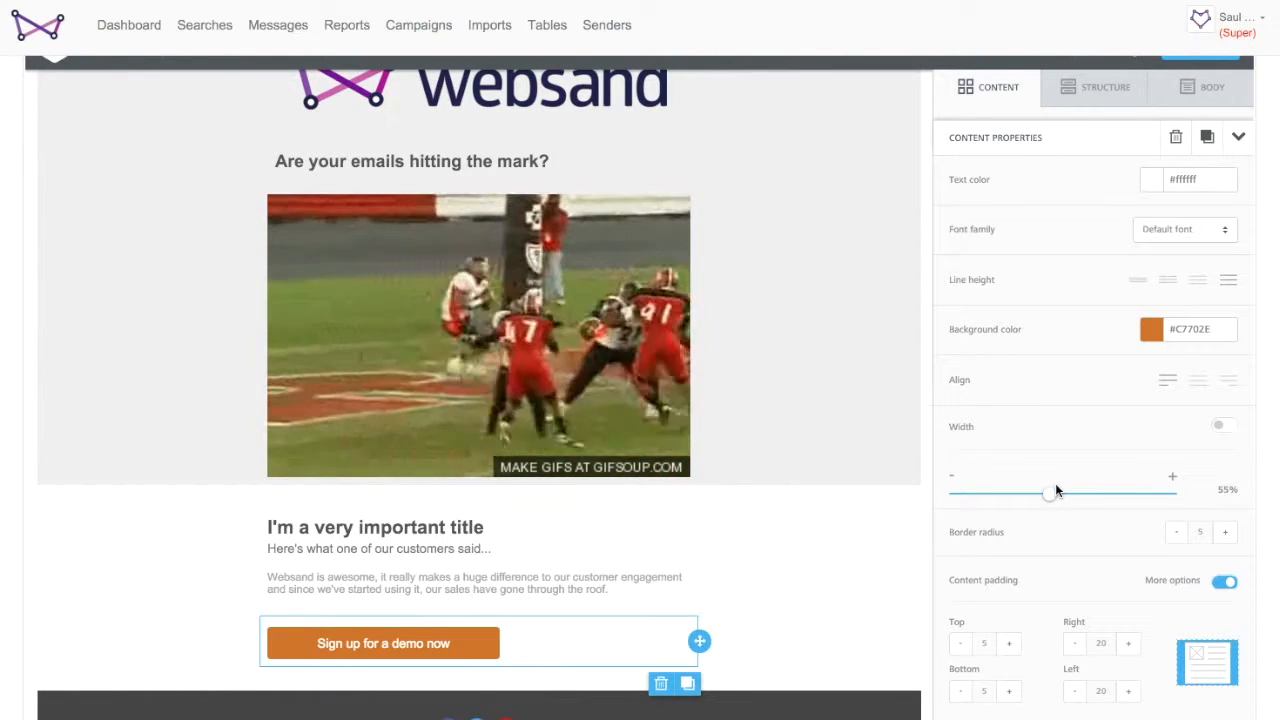
pyautogui.click(1199, 382)
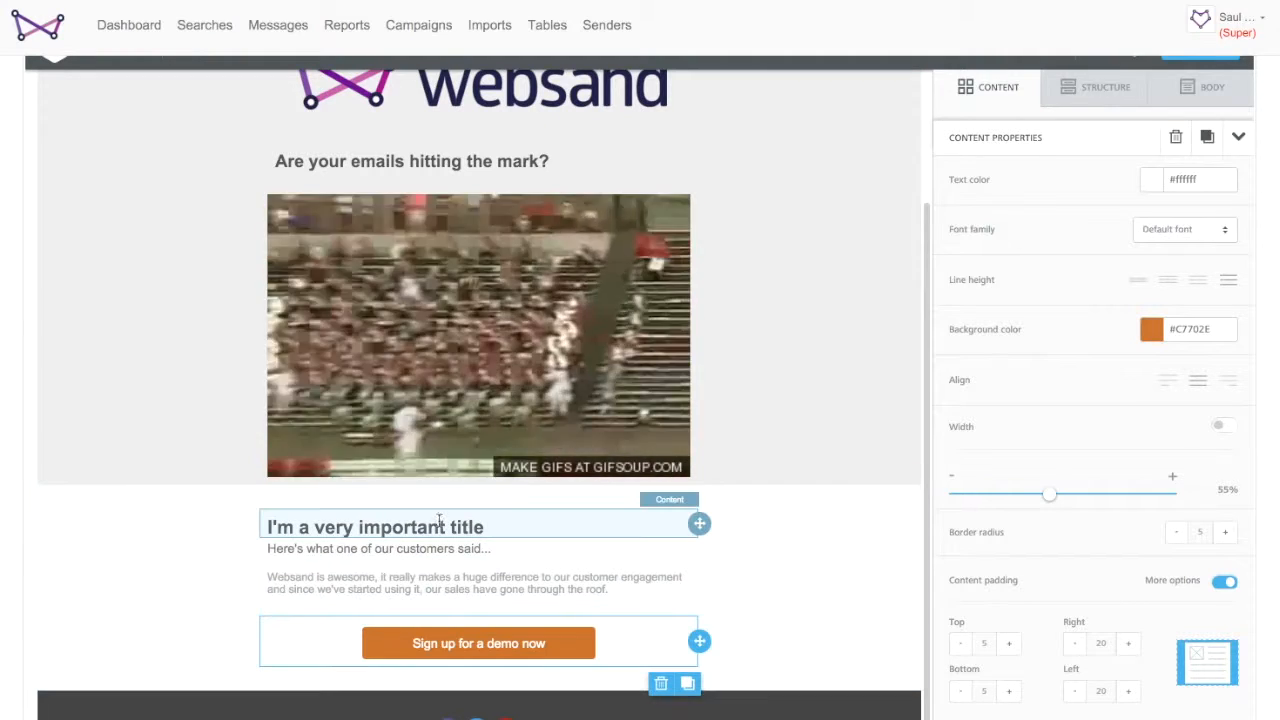
# - Change the title to 'Target your email marketing and get a touchdown with every message you send...'
pyautogui.click(456, 523)
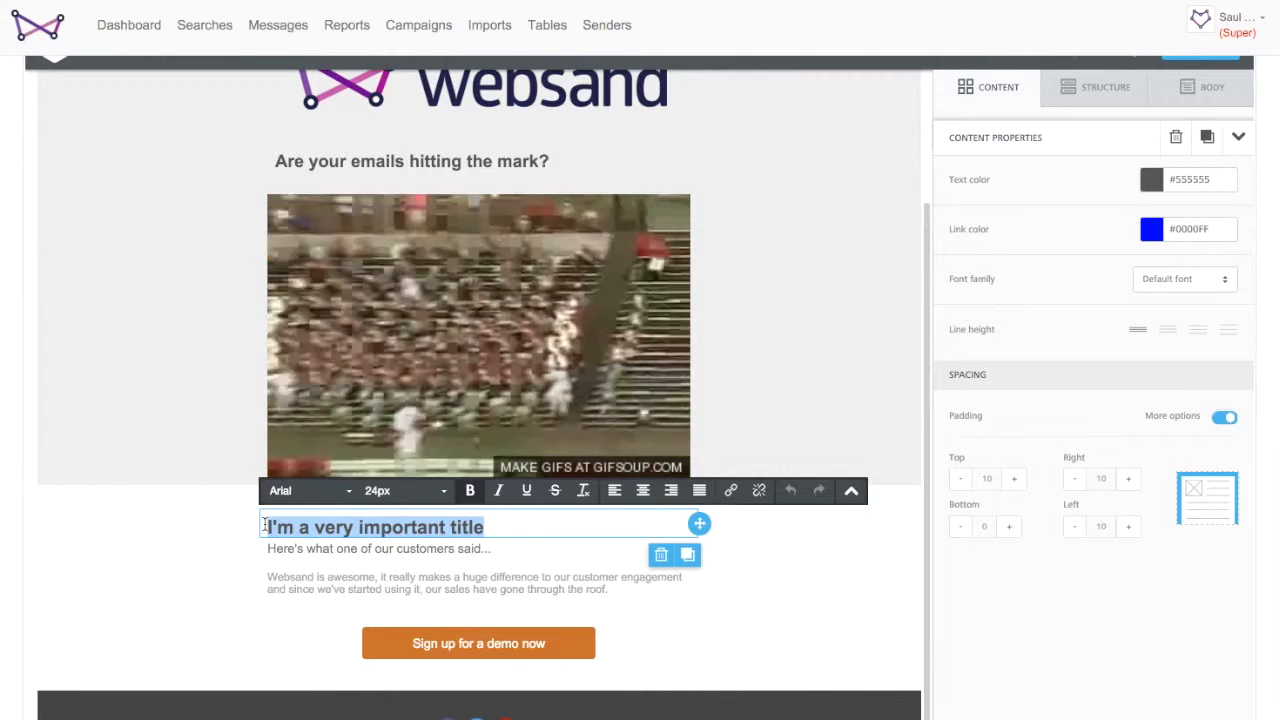
pyautogui.write('G')
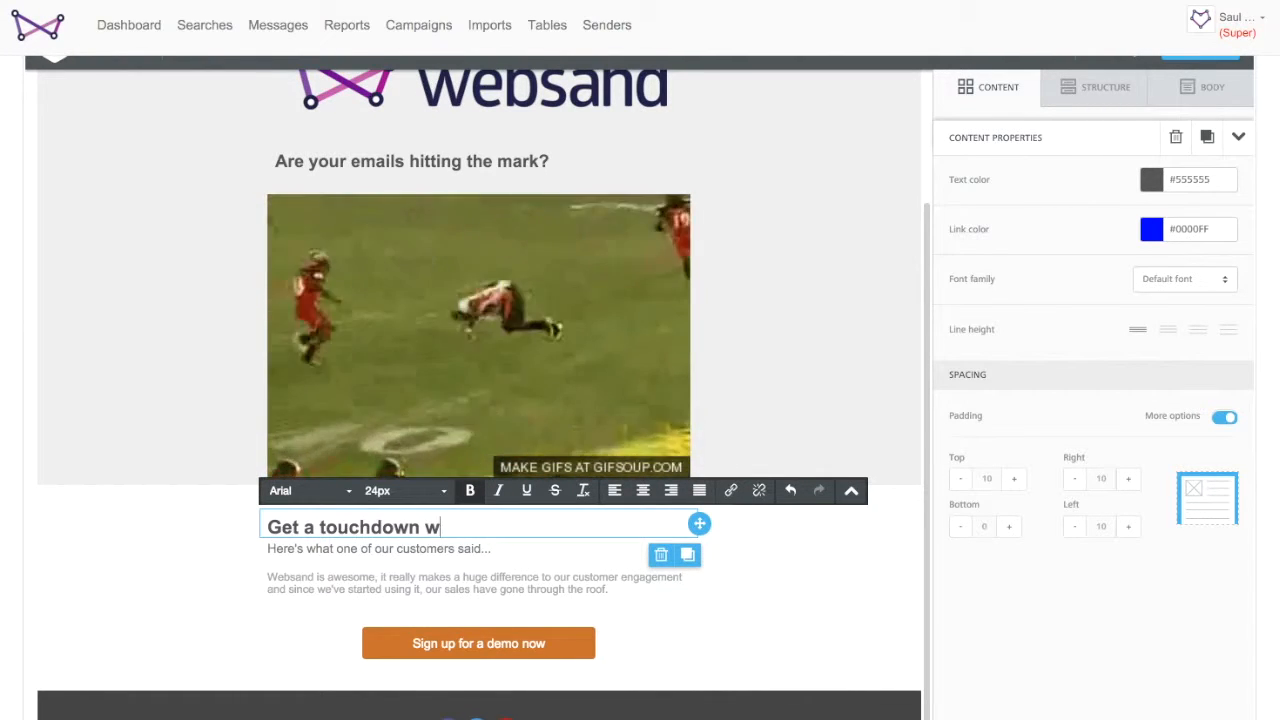
pyautogui.press('BackSpace')
pyautogui.write('Target your email marketing and g')
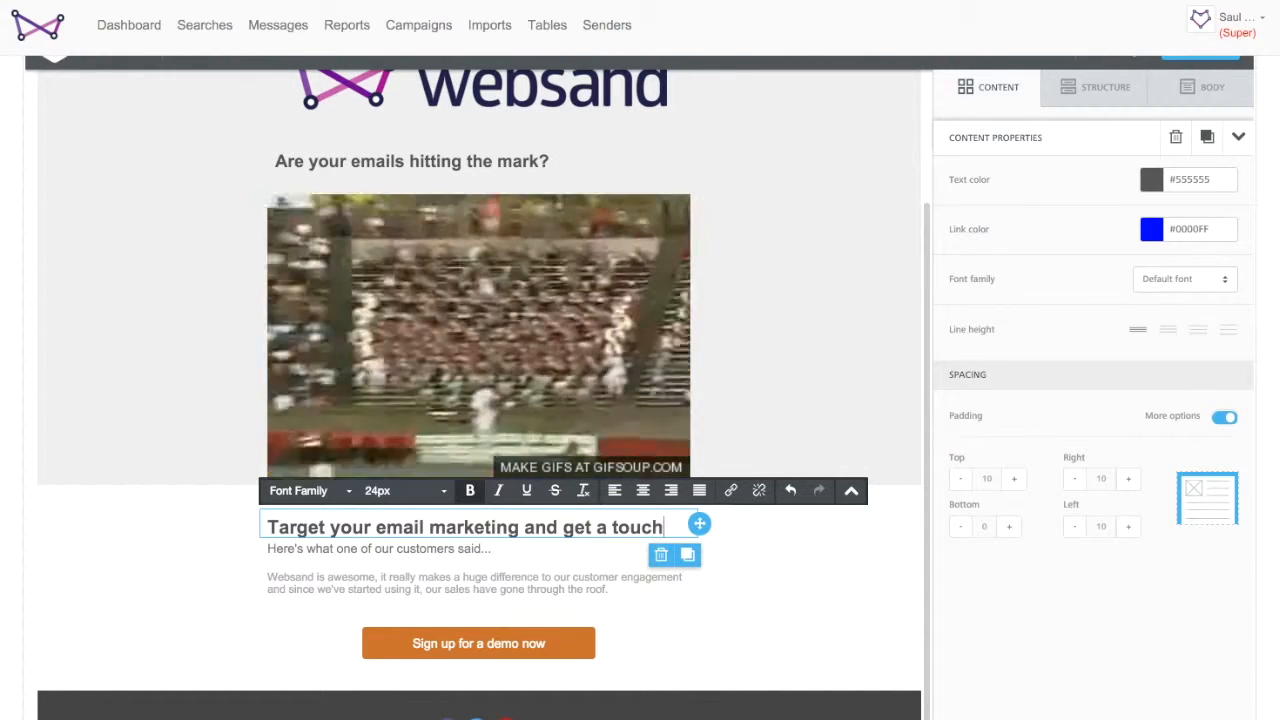
pyautogui.write('wn with every message you send...')
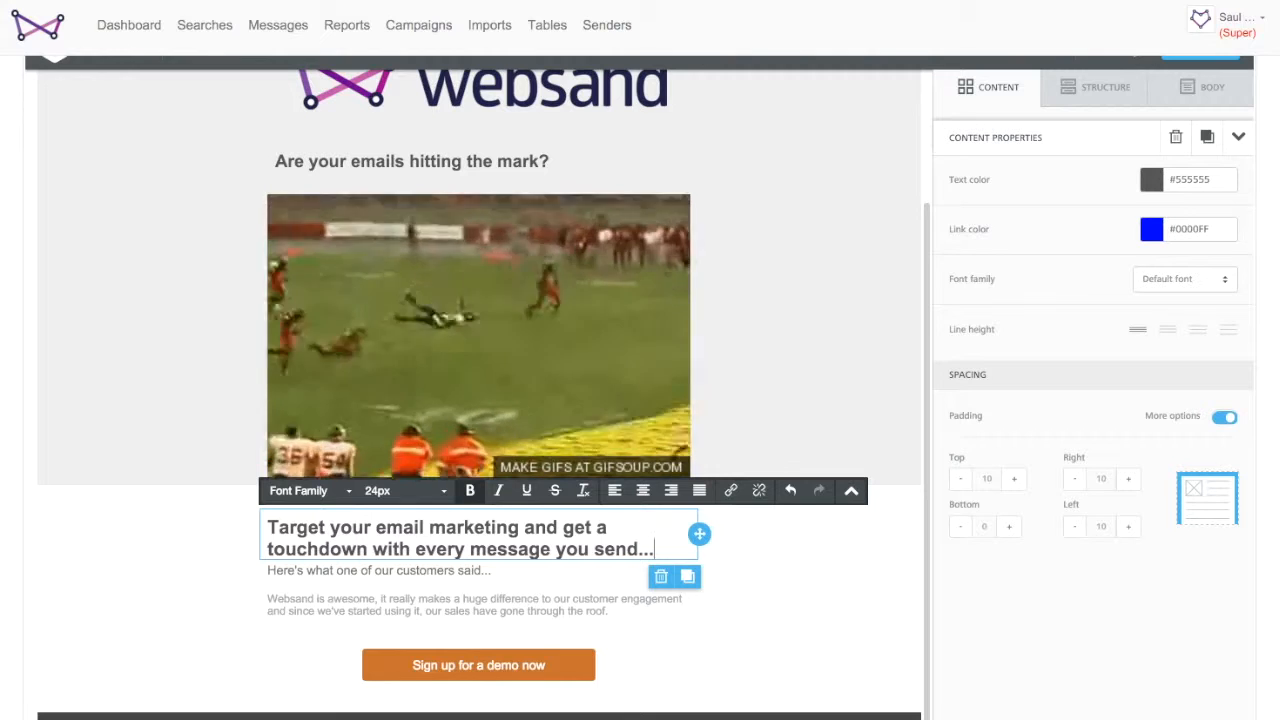
pyautogui.press('Return')
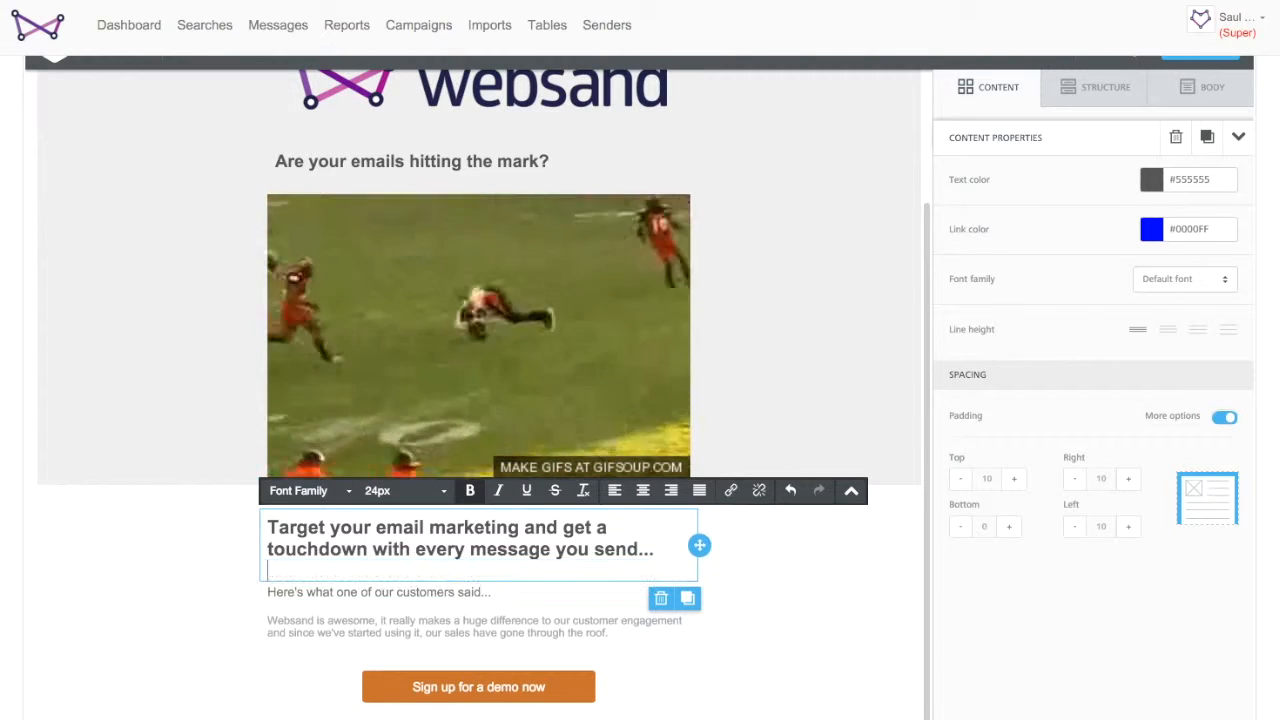
pyautogui.press('BackSpace')
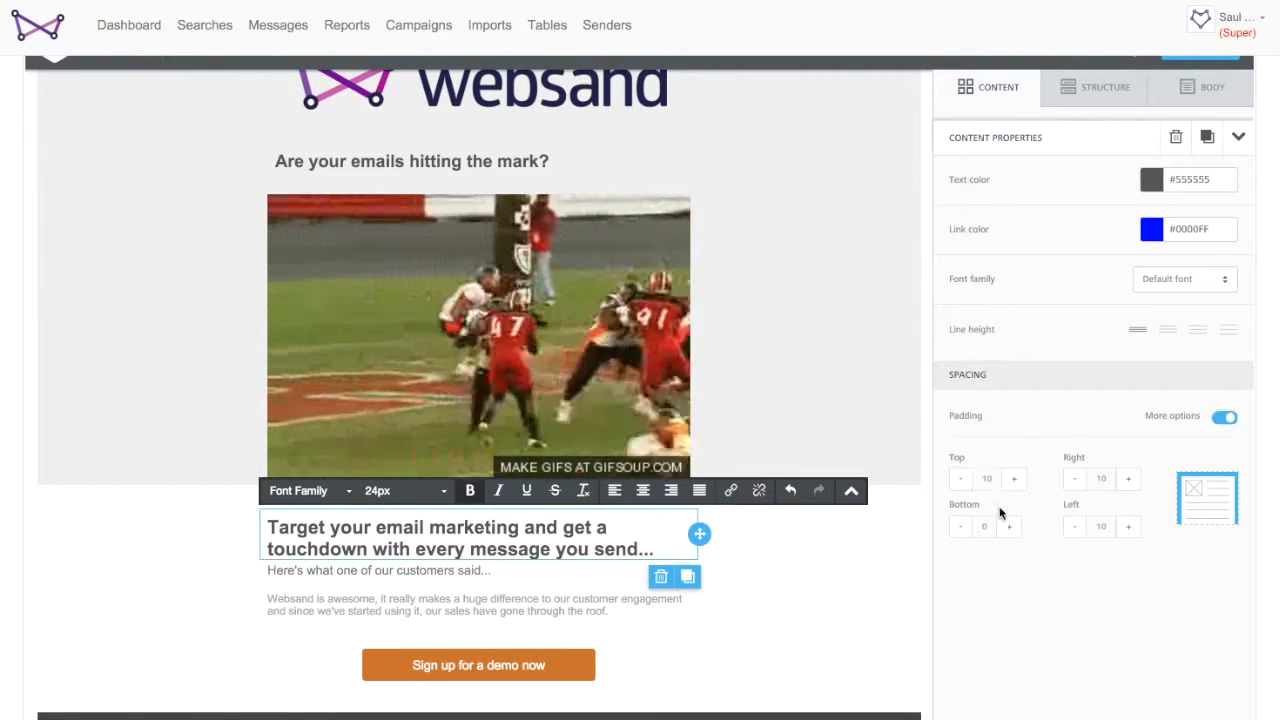
pyautogui.click(811, 626)
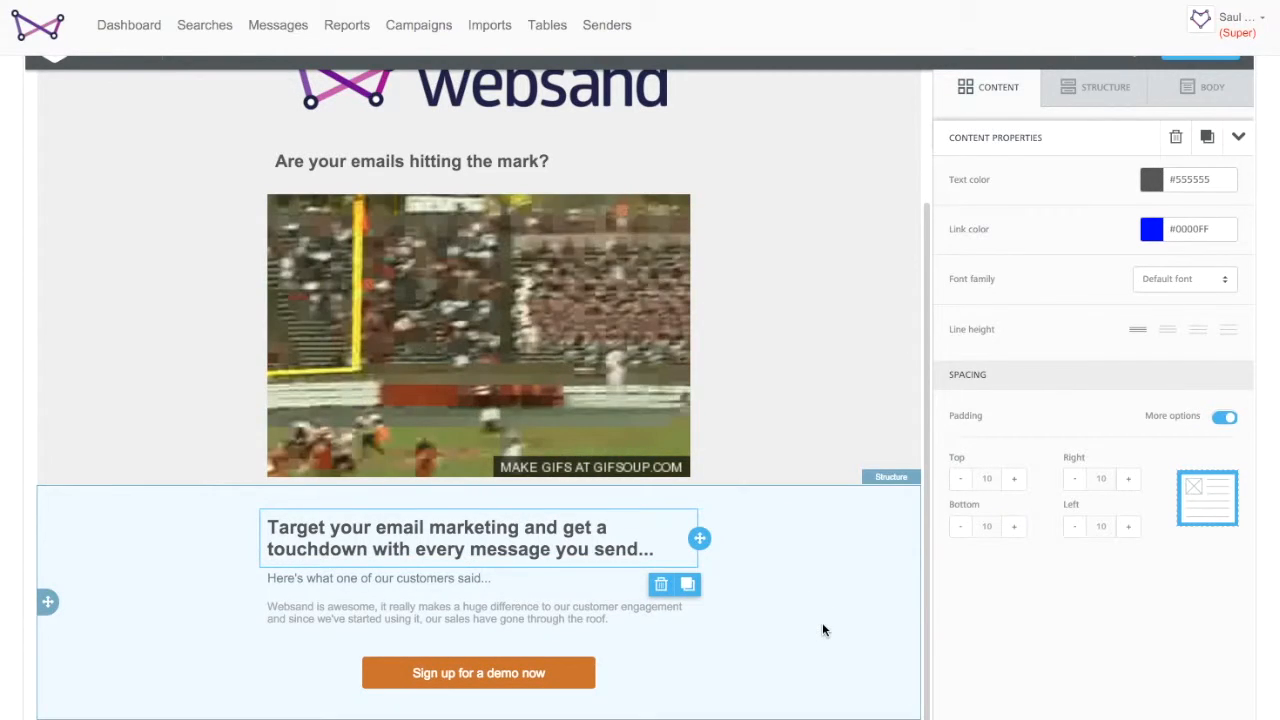
# - Add a one-column row below the top text block
pyautogui.scroll(-1, 822, 628)
pyautogui.scroll(4, 822, 628)
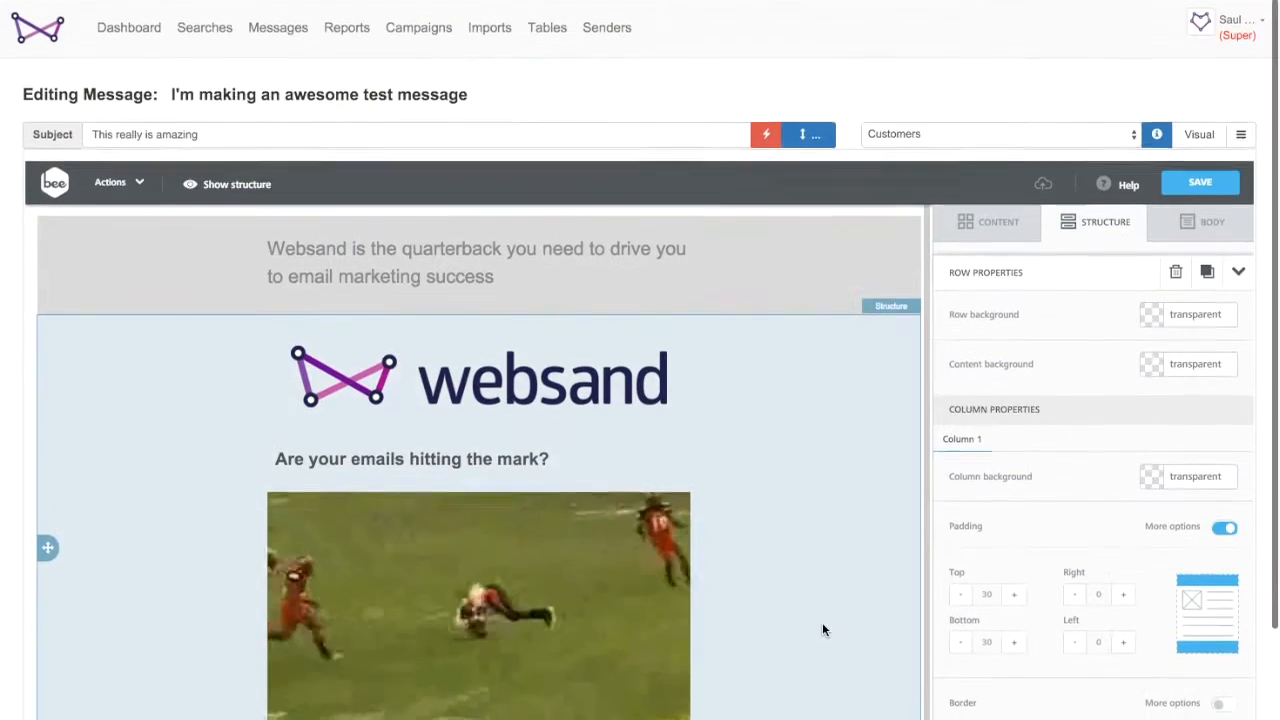
pyautogui.scroll(-1, 822, 628)
pyautogui.scroll(1, 822, 629)
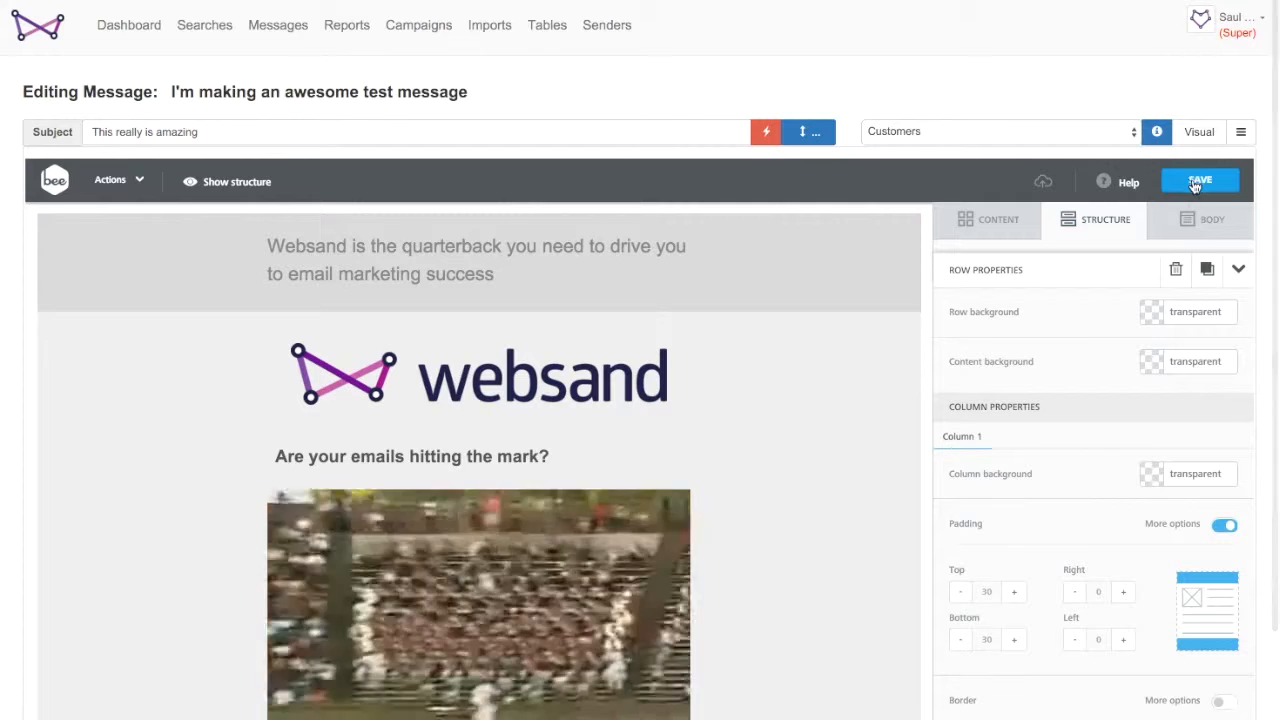
pyautogui.click(998, 220)
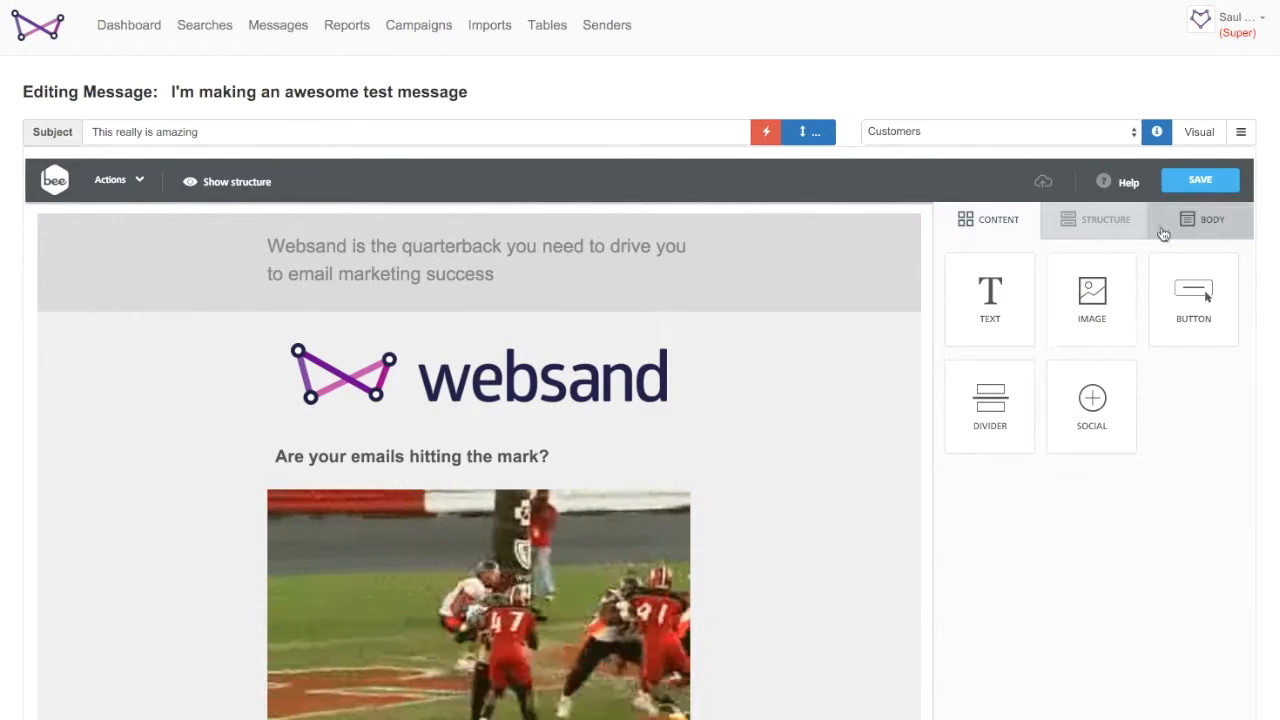
pyautogui.click(1102, 224)
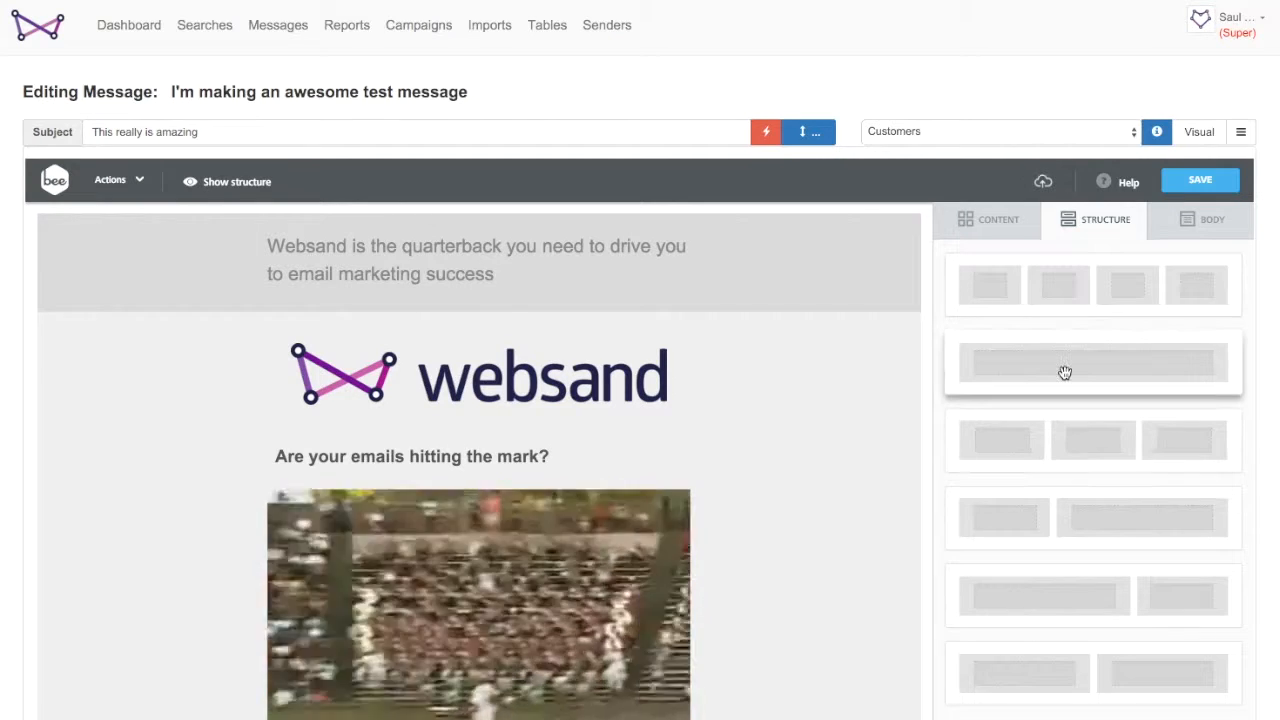
pyautogui.moveTo(1065, 373); pyautogui.dragTo(304, 302)
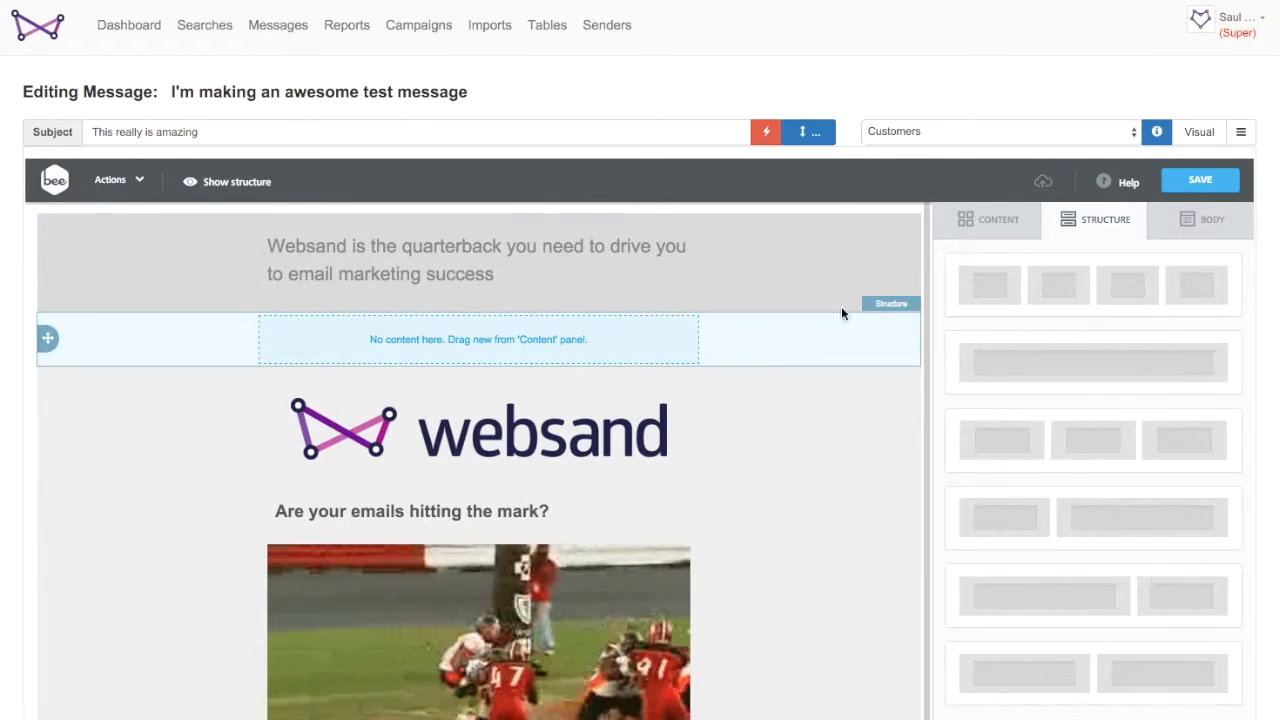
# - Insert an image block into the new row using Customer Icons 2-1.png from the file manager
pyautogui.click(986, 218)
pyautogui.moveTo(1110, 318); pyautogui.dragTo(571, 342)
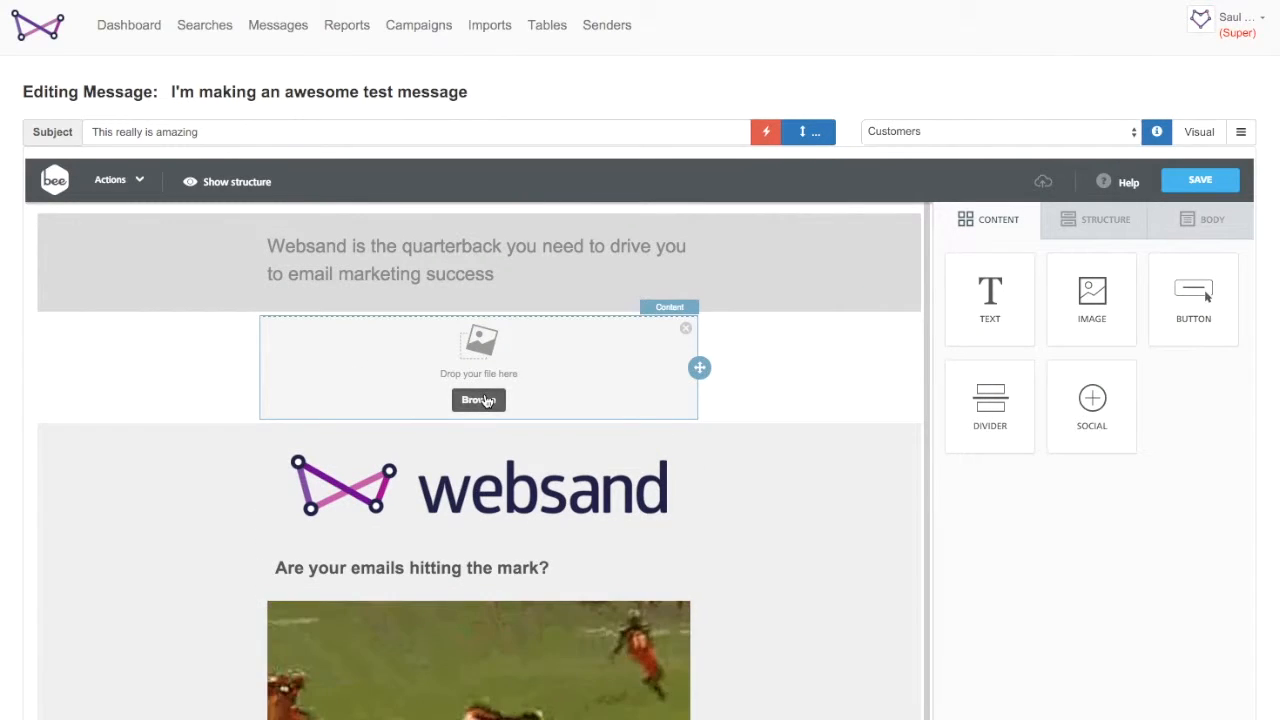
pyautogui.click(478, 400)
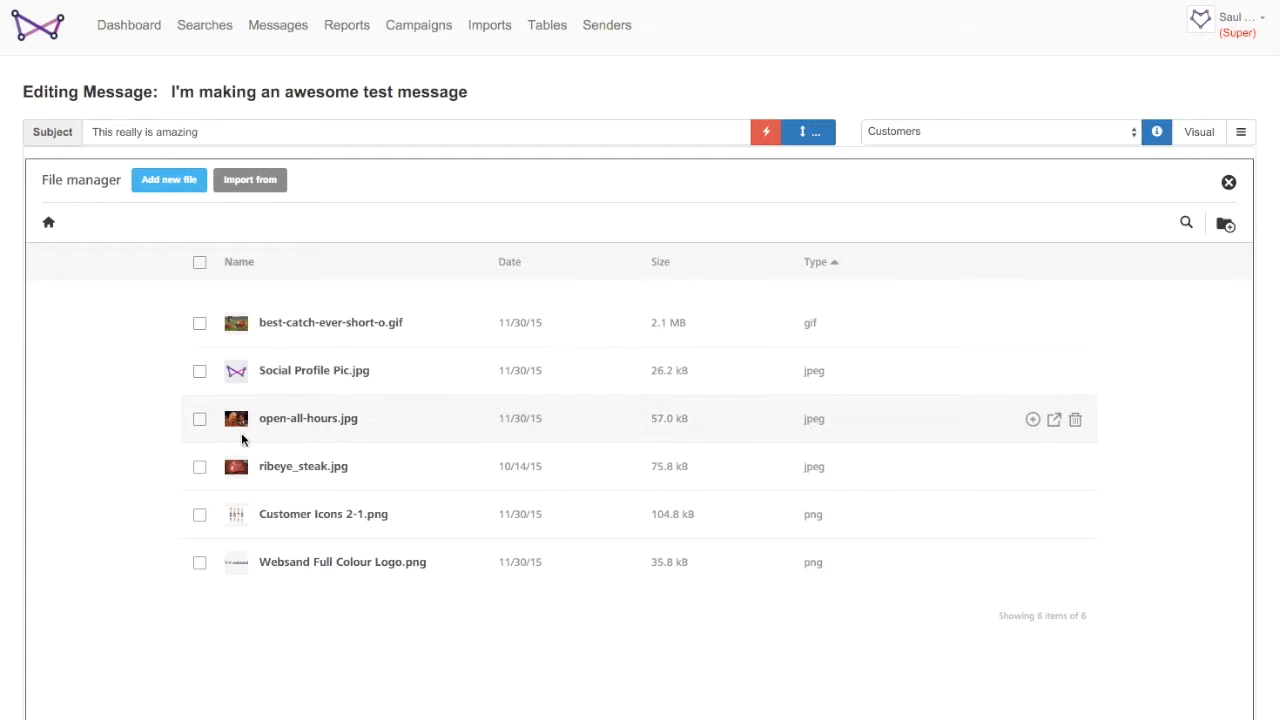
pyautogui.click(307, 516)
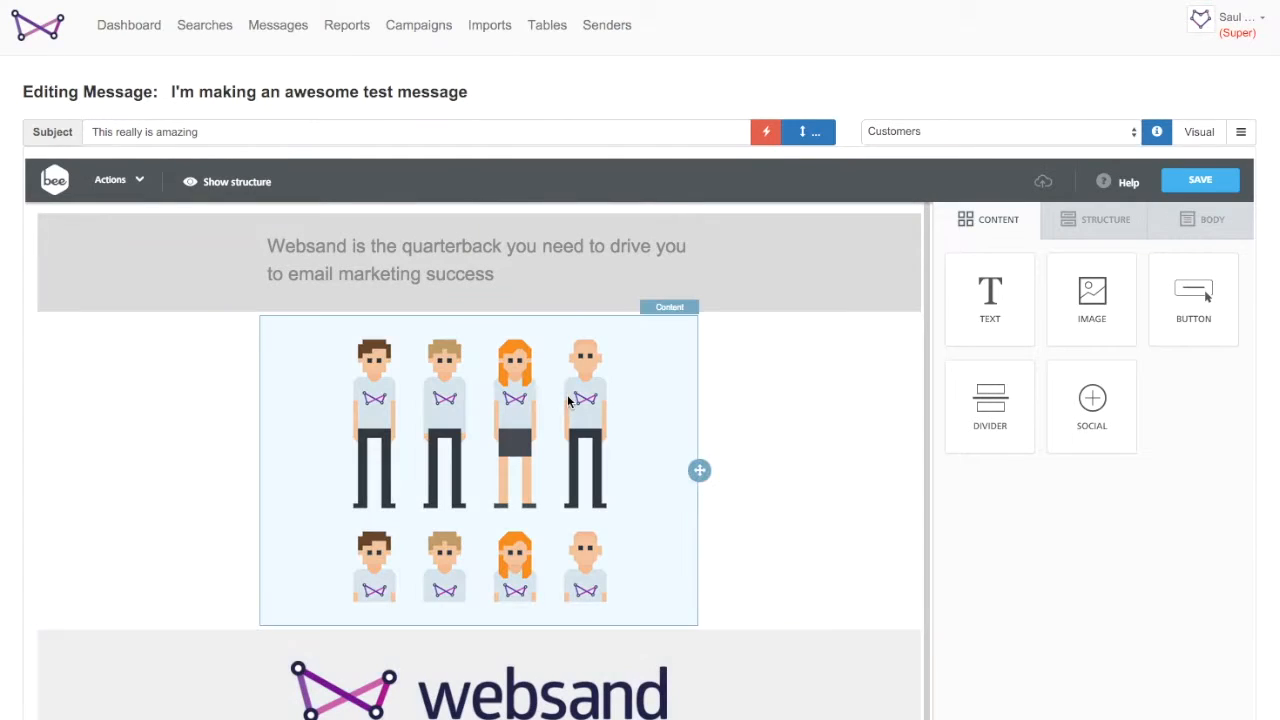
# - Move the customer icons row to the bottom of the email, below the footer
pyautogui.scroll(-2, 797, 471)
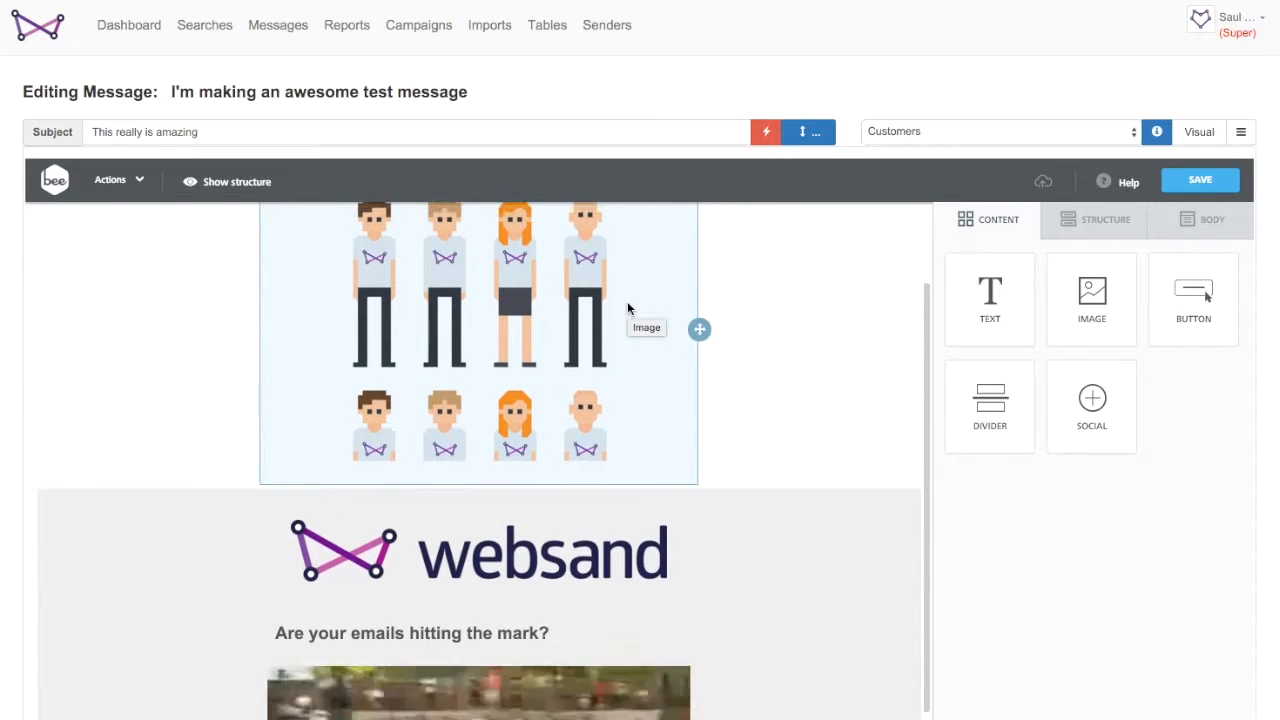
pyautogui.scroll(2, 610, 312)
pyautogui.moveTo(46, 447)
pyautogui.mouseDown()
pyautogui.moveTo(46, 680)
pyautogui.moveTo(58, 624)
pyautogui.moveTo(108, 624)
pyautogui.moveTo(109, 586)
pyautogui.moveTo(100, 684)
pyautogui.mouseUp()
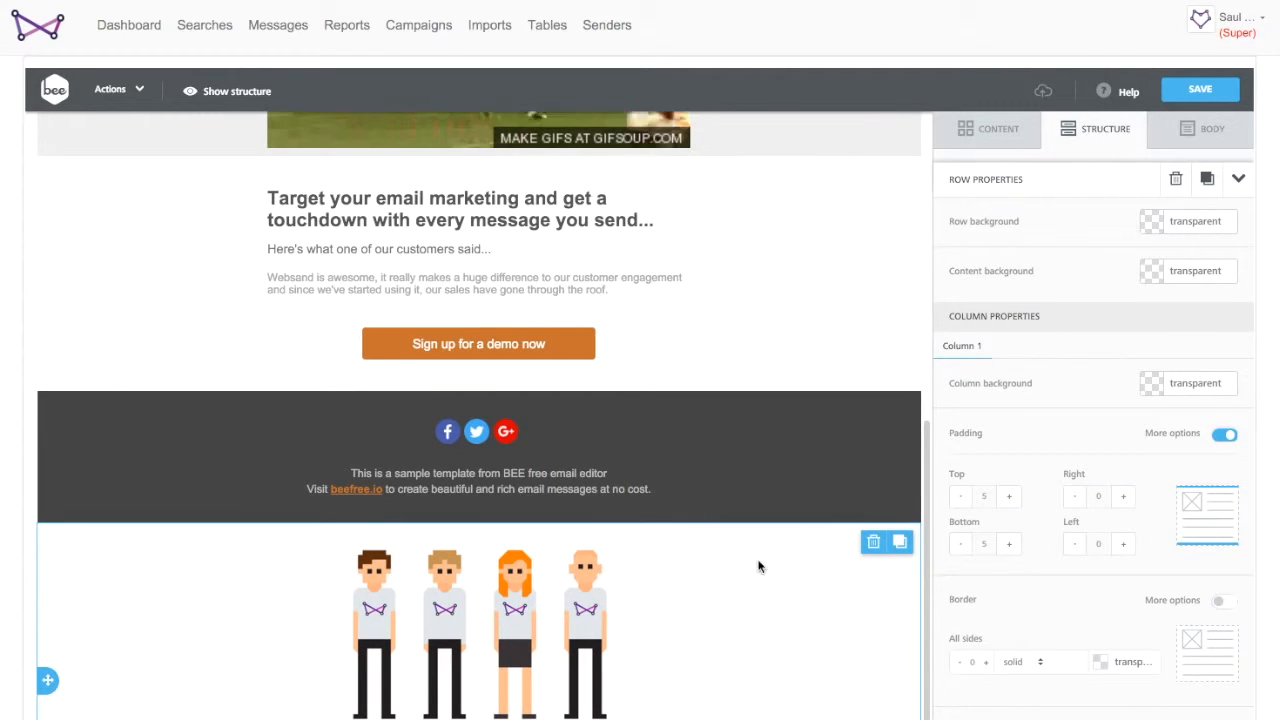
# - Delete the customer icons row
pyautogui.click(875, 545)
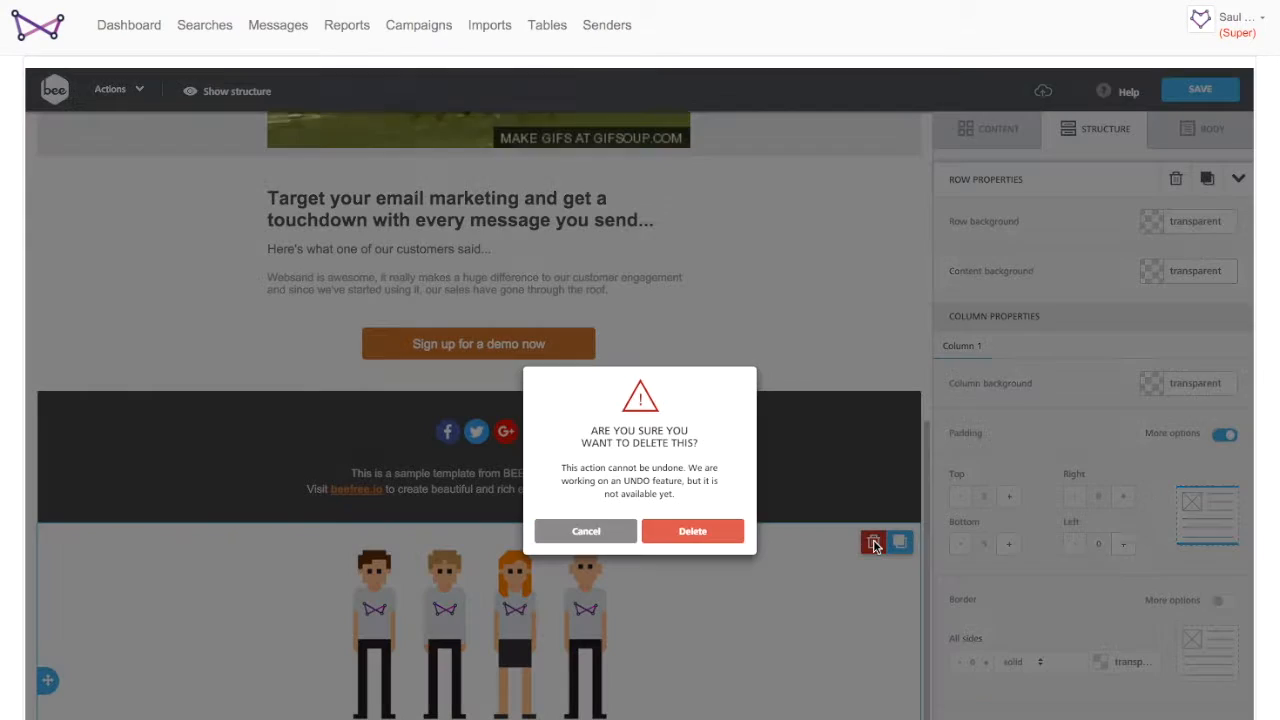
pyautogui.click(709, 536)
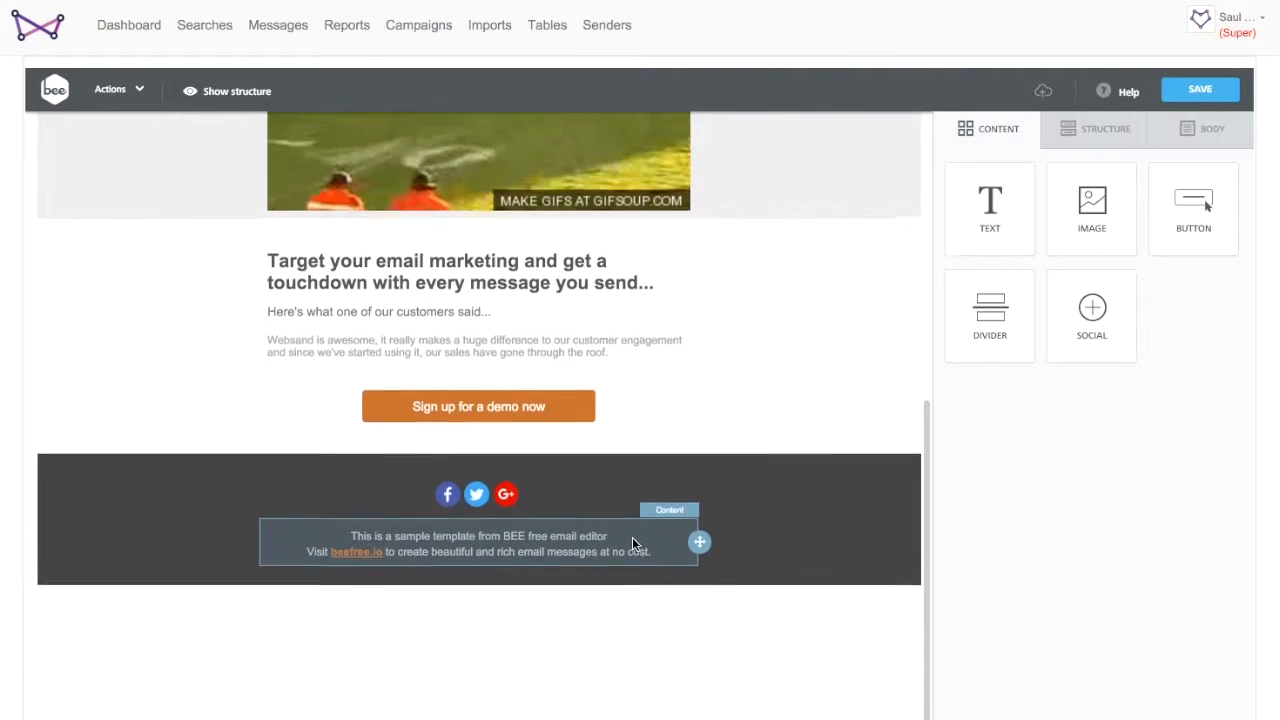
# - Save the email message and return to the messages list
pyautogui.scroll(6, 729, 325)
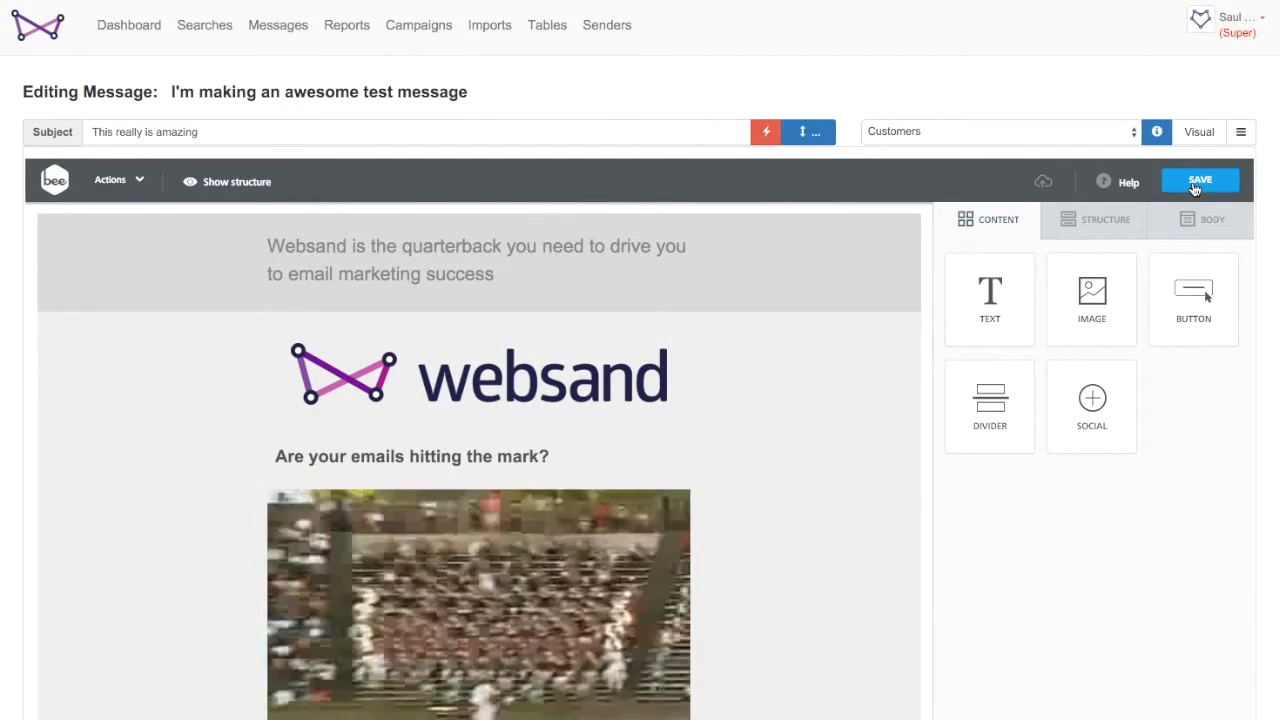
pyautogui.click(1195, 188)
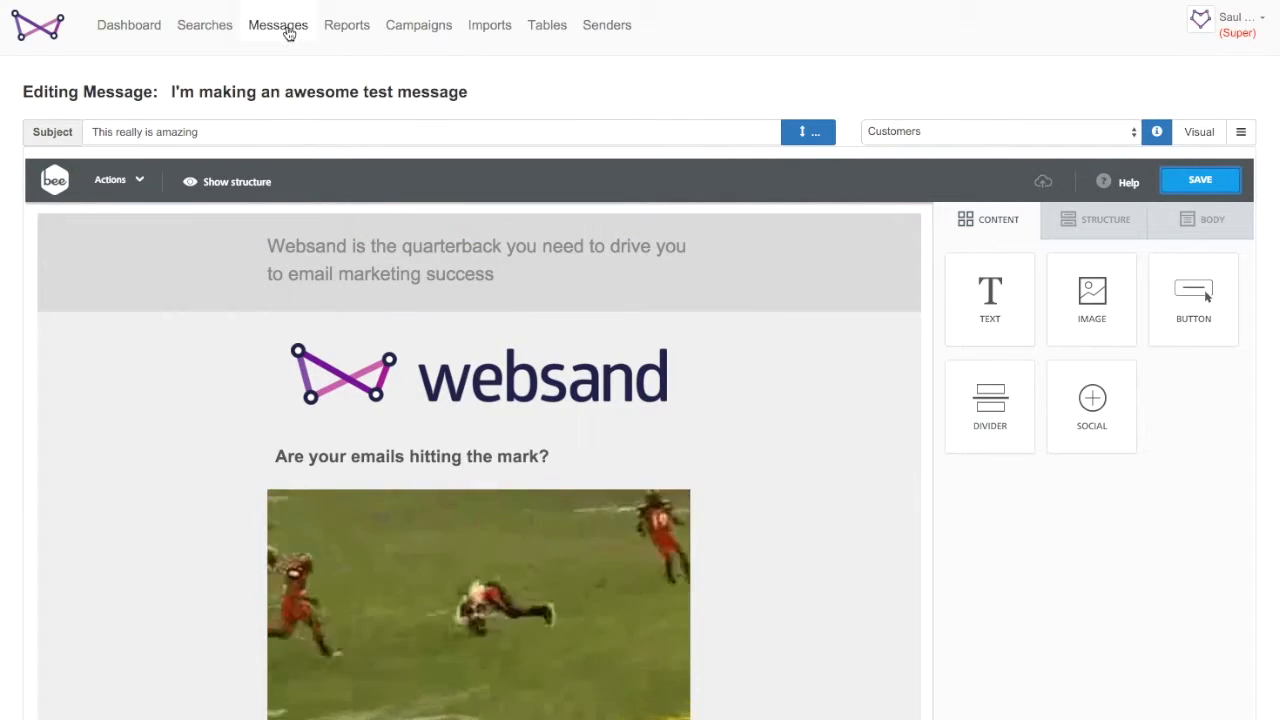
pyautogui.click(287, 30)
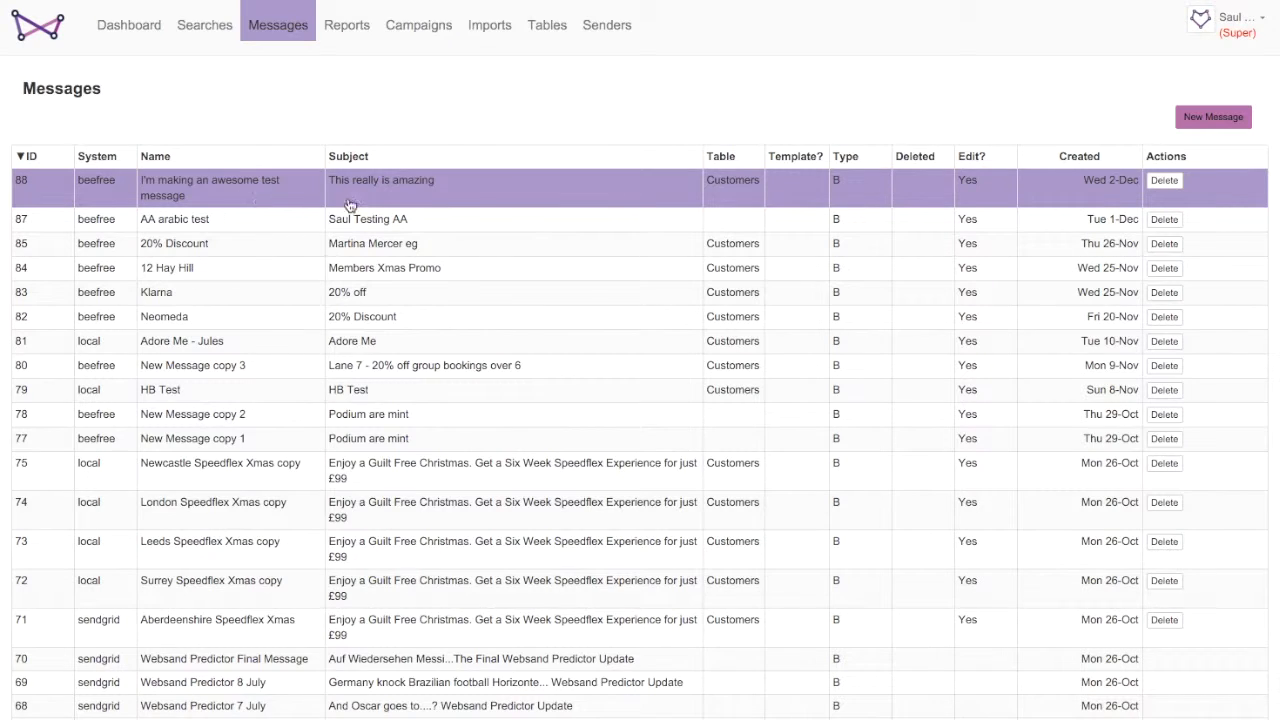
# - Open the message "I'm making an awesome test message" and preview it in the mobile view, scrolling through the layout
pyautogui.click(387, 193)
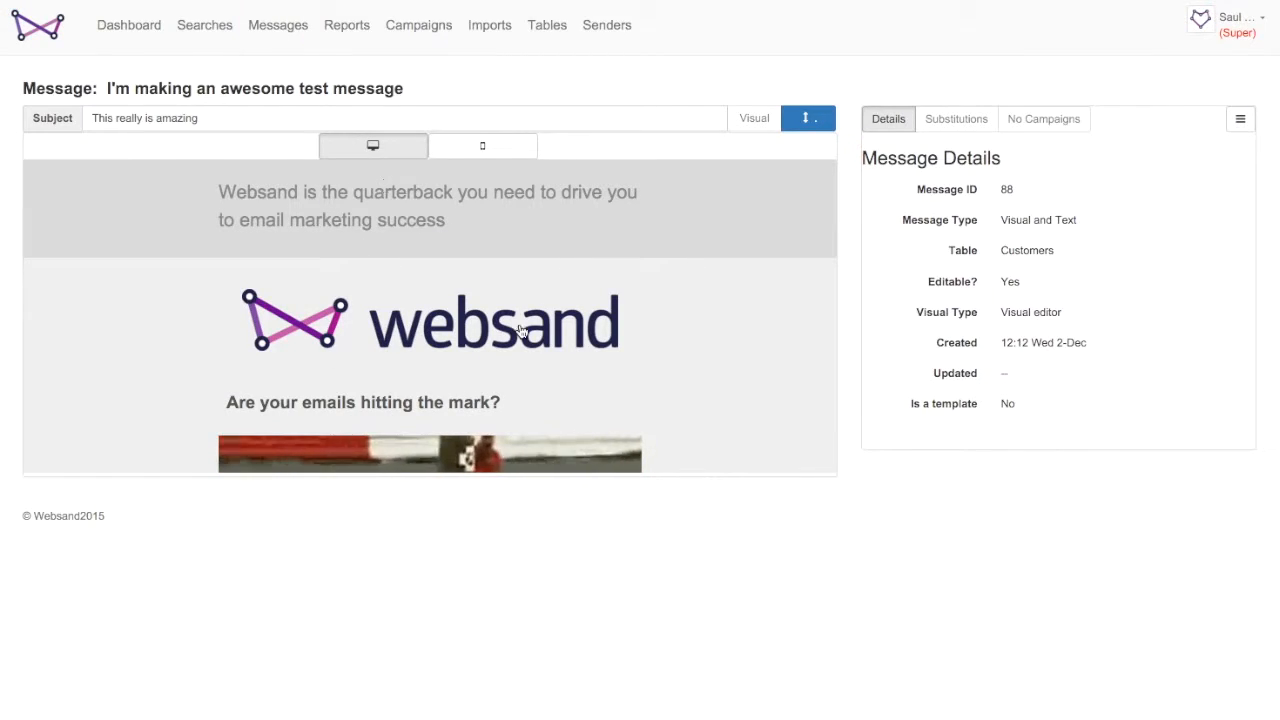
pyautogui.click(818, 117)
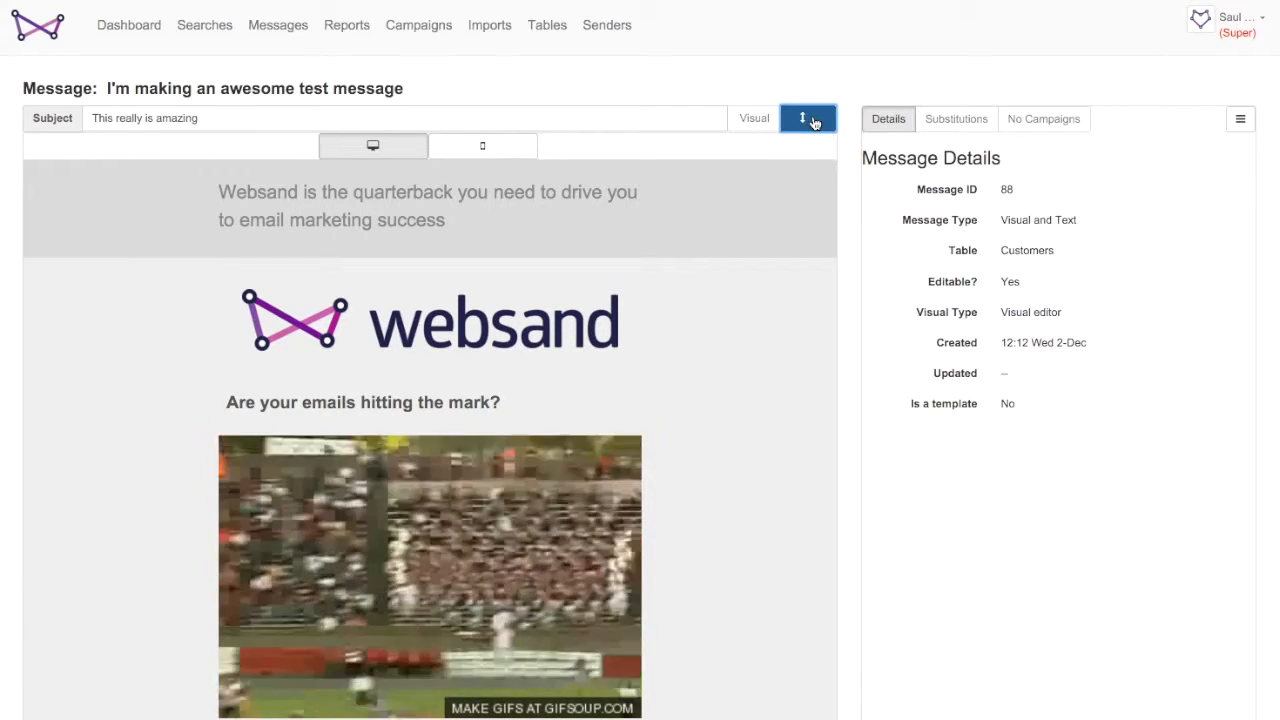
pyautogui.click(480, 148)
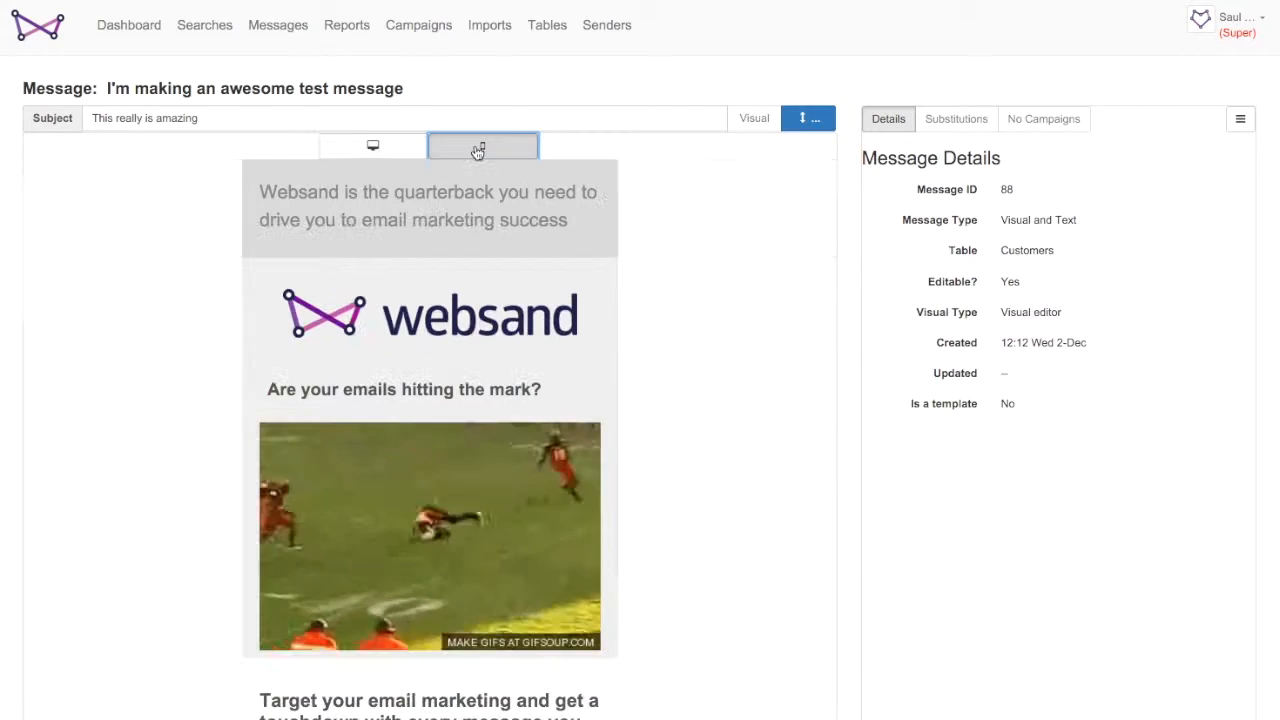
pyautogui.scroll(-3, 476, 379)
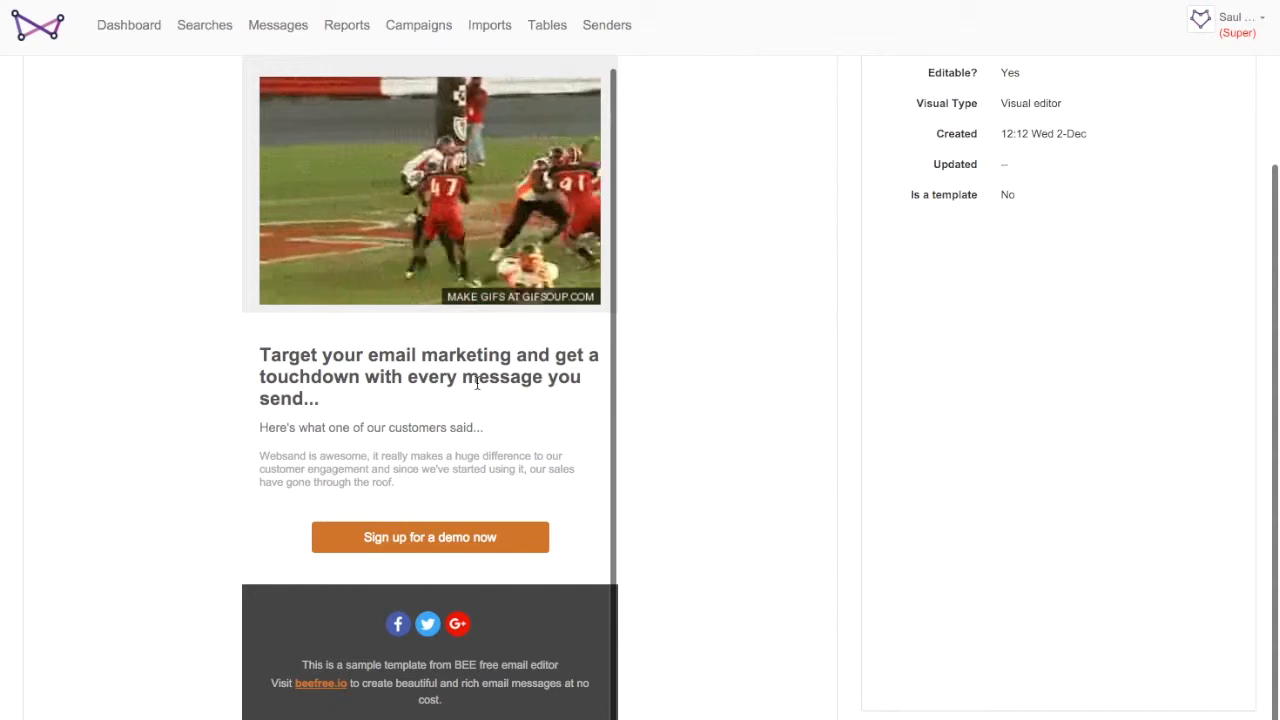
pyautogui.scroll(3, 476, 380)
pyautogui.scroll(3, 476, 380)
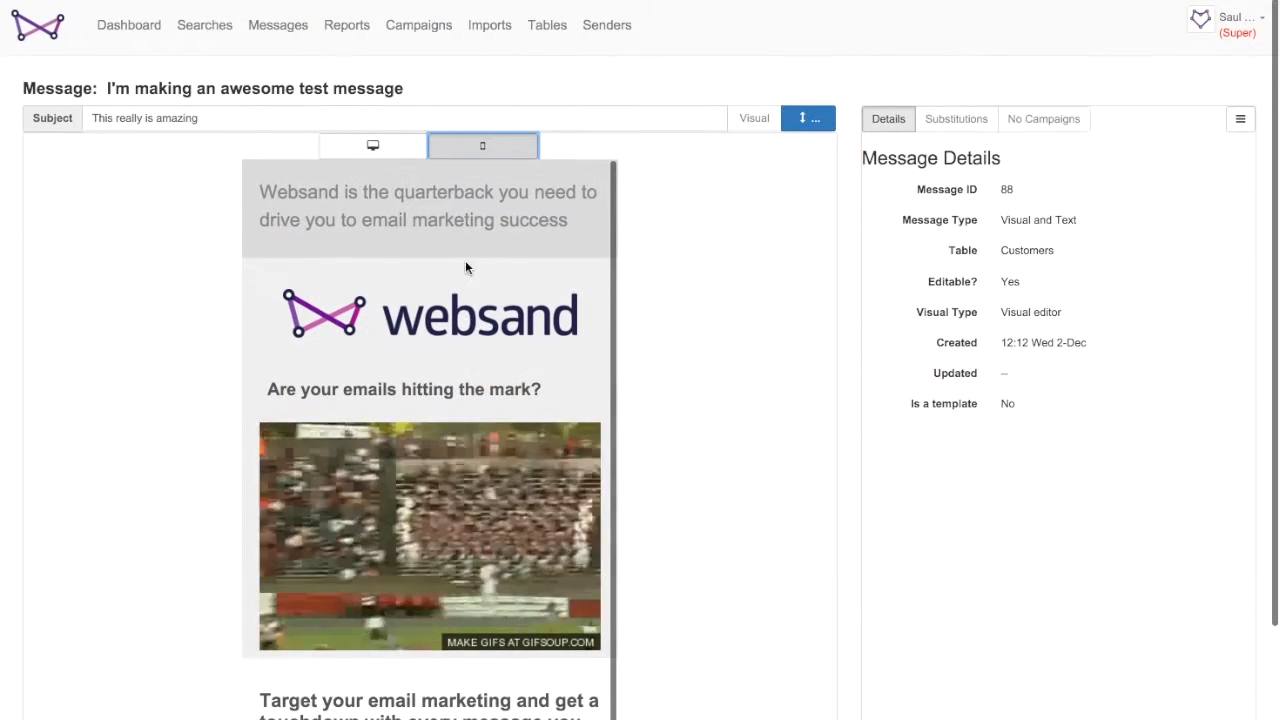
# - Compare the desktop and mobile previews of the message and go back to the messages list
pyautogui.click(398, 152)
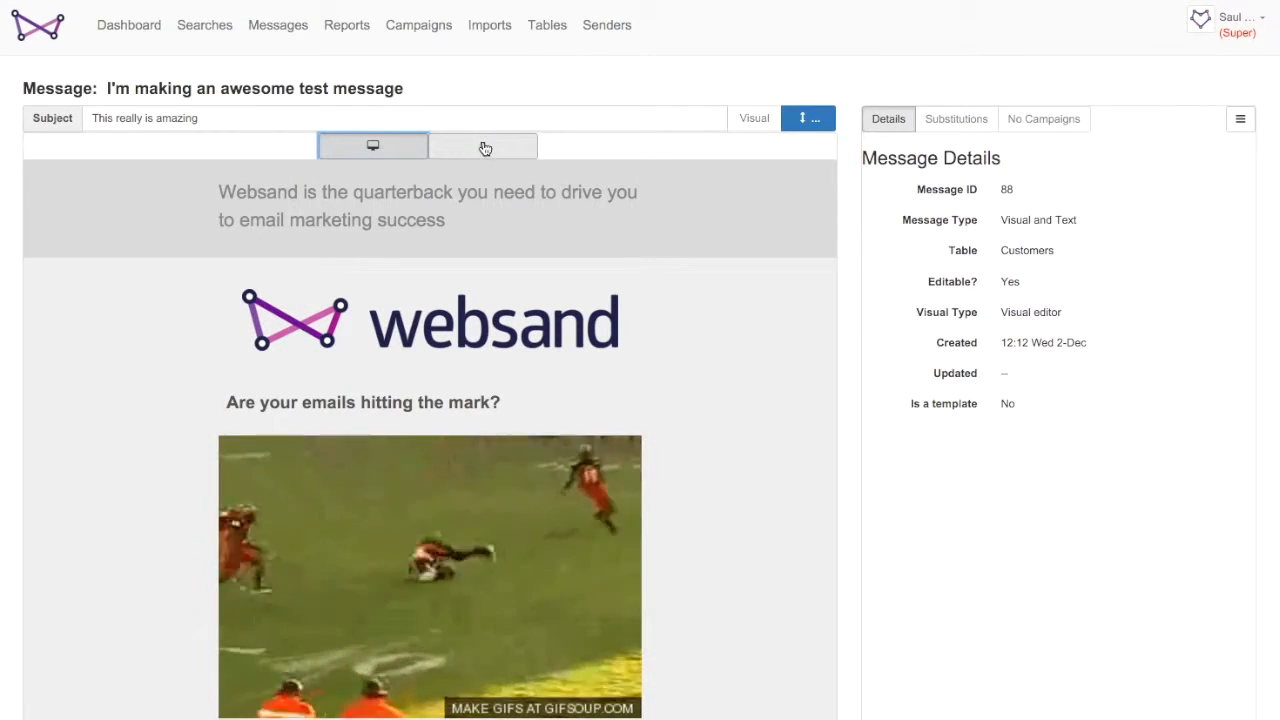
pyautogui.click(485, 148)
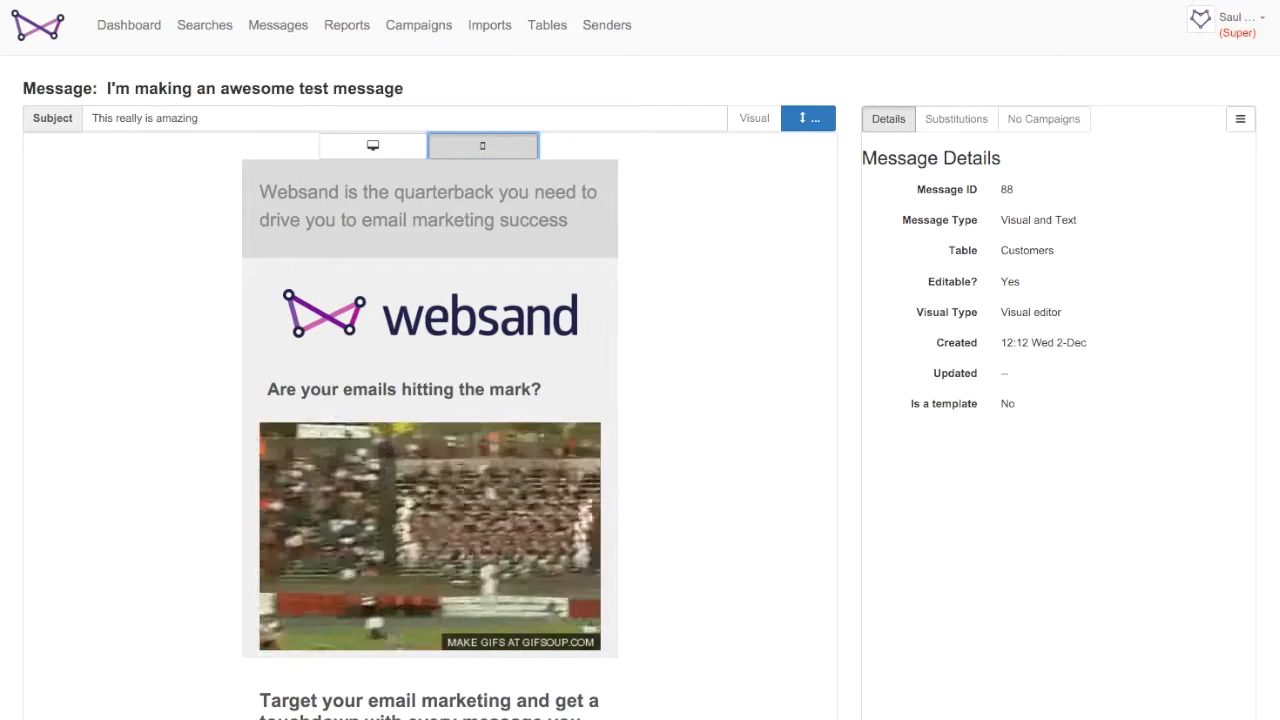
pyautogui.click(285, 27)
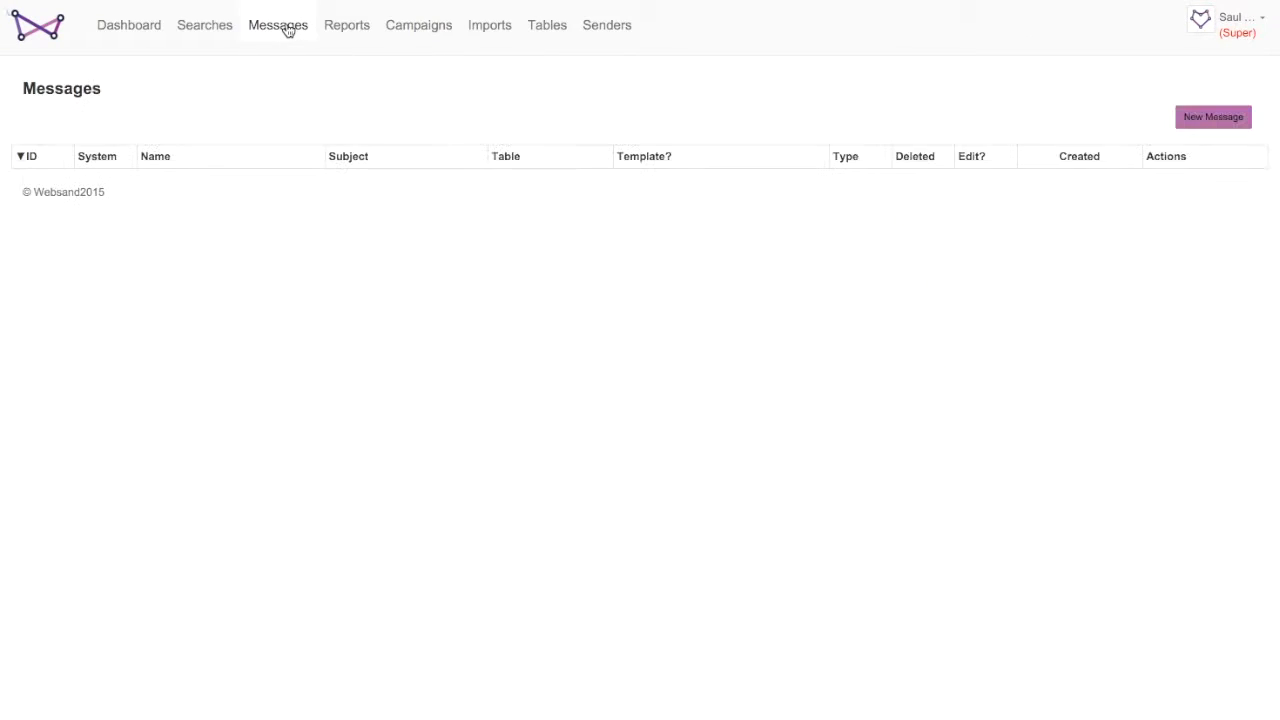